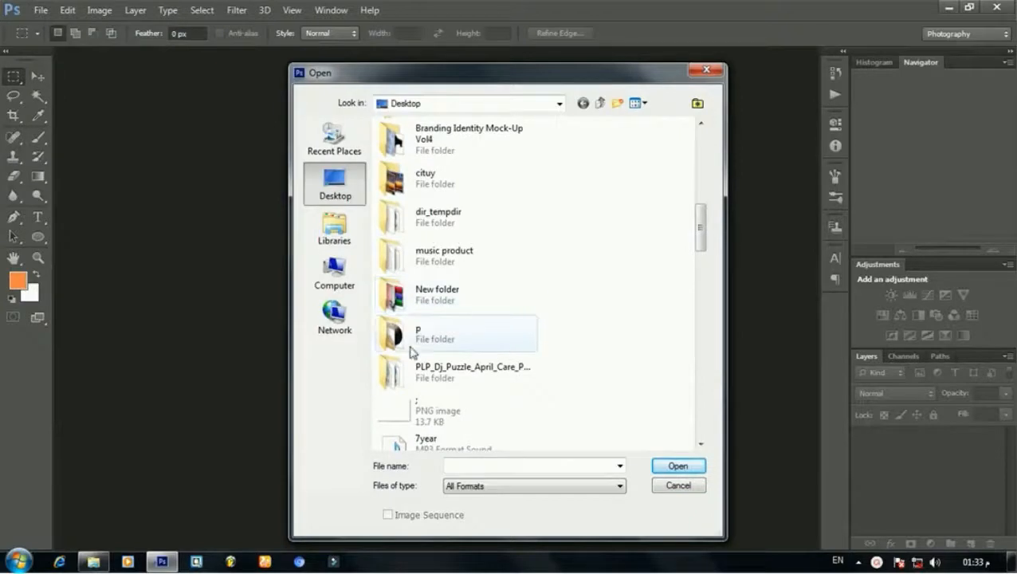
# Step: Open the earth-desert-dry-hot-60013.jpg photo from the p folder and convert its Background into the regular layer Layer 0
pyautogui.doubleClick(408, 343)
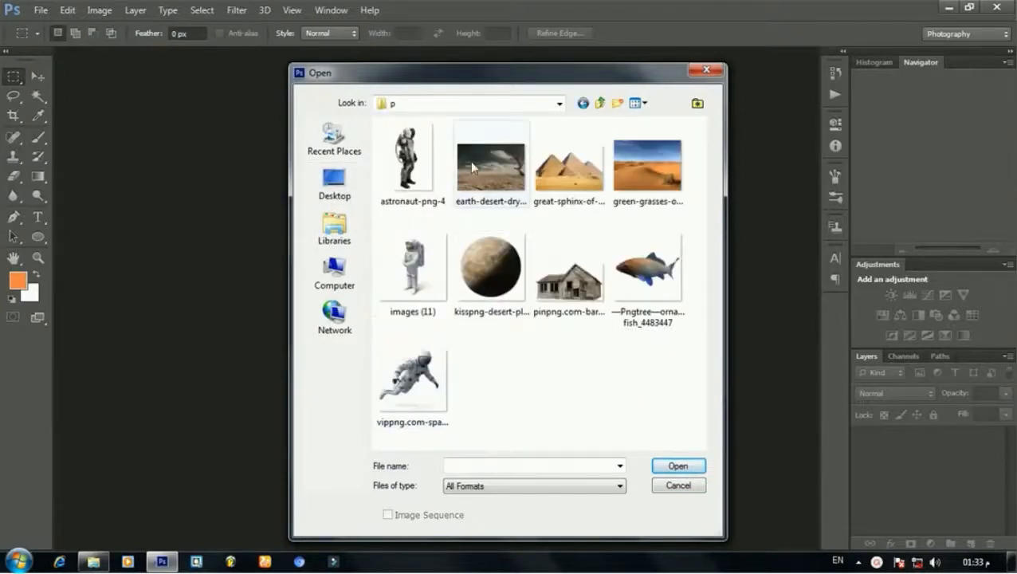
pyautogui.doubleClick(514, 183)
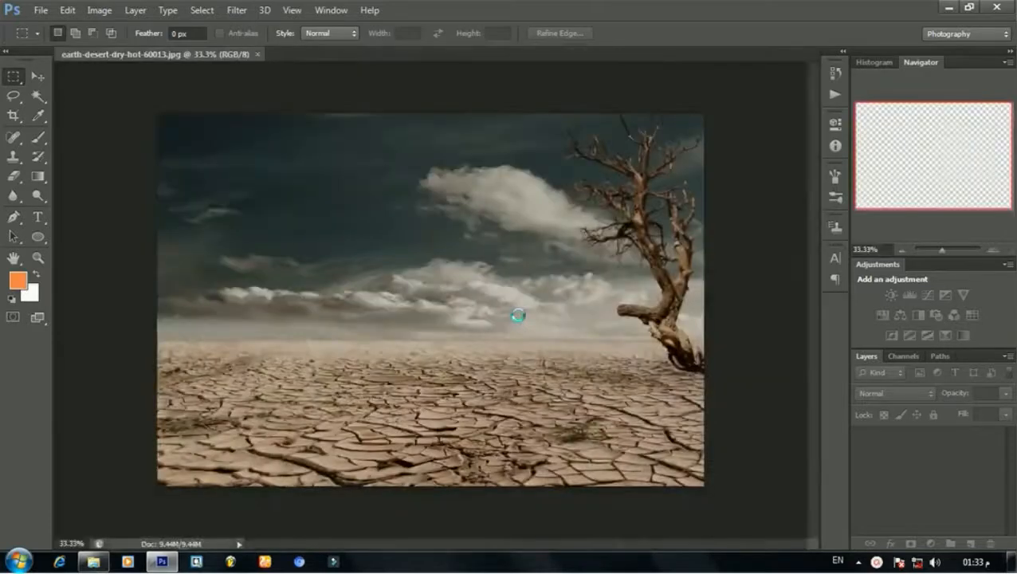
pyautogui.hotkey('ctrl', '0')
pyautogui.doubleClick(956, 448)
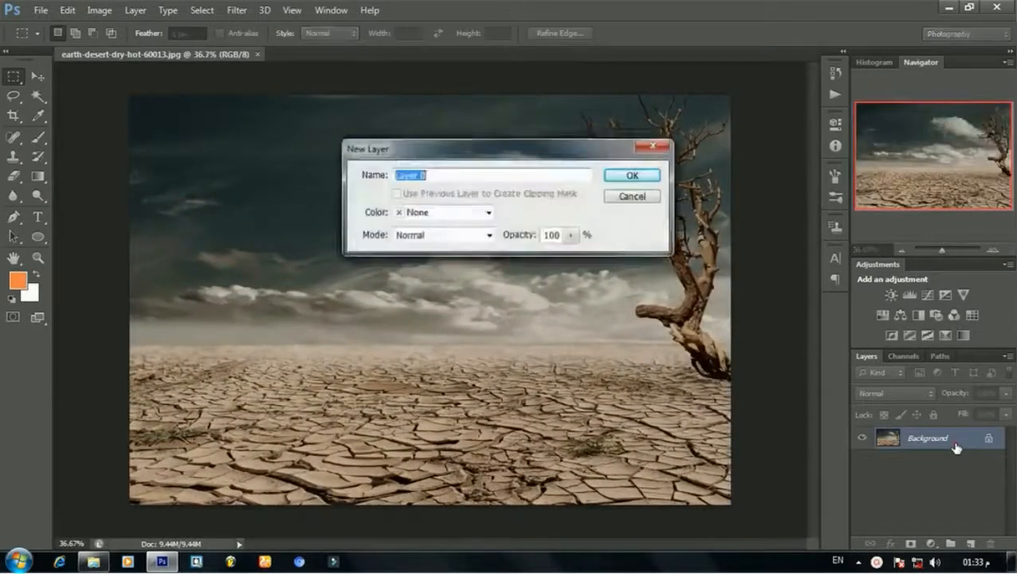
pyautogui.press('Return')
pyautogui.hotkey('ctrl', '-')
# Step: Place the pinpng.com-barn house image on the photo's lower-left ground and scale it to about 122.5% width and 117.3% height
pyautogui.click(41, 11)
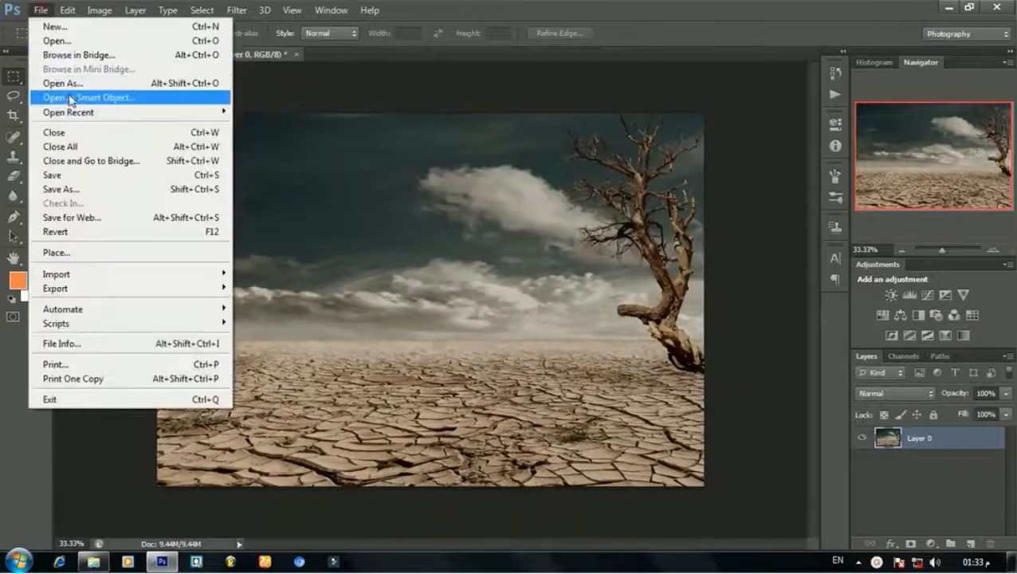
pyautogui.click(72, 252)
pyautogui.click(569, 298)
pyautogui.doubleClick(569, 295)
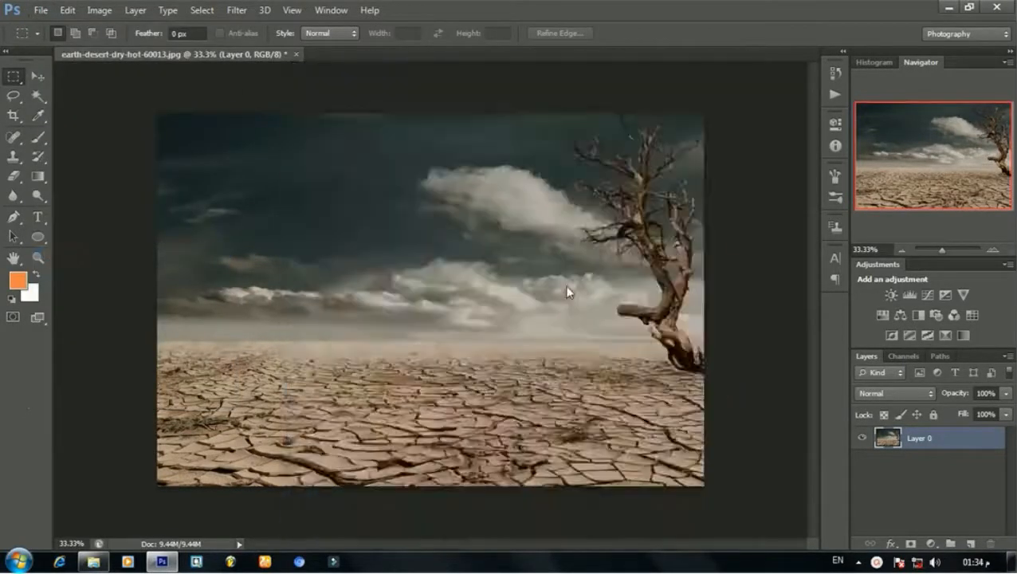
pyautogui.moveTo(469, 381); pyautogui.dragTo(338, 454)
pyautogui.hotkey('ctrl', '+')
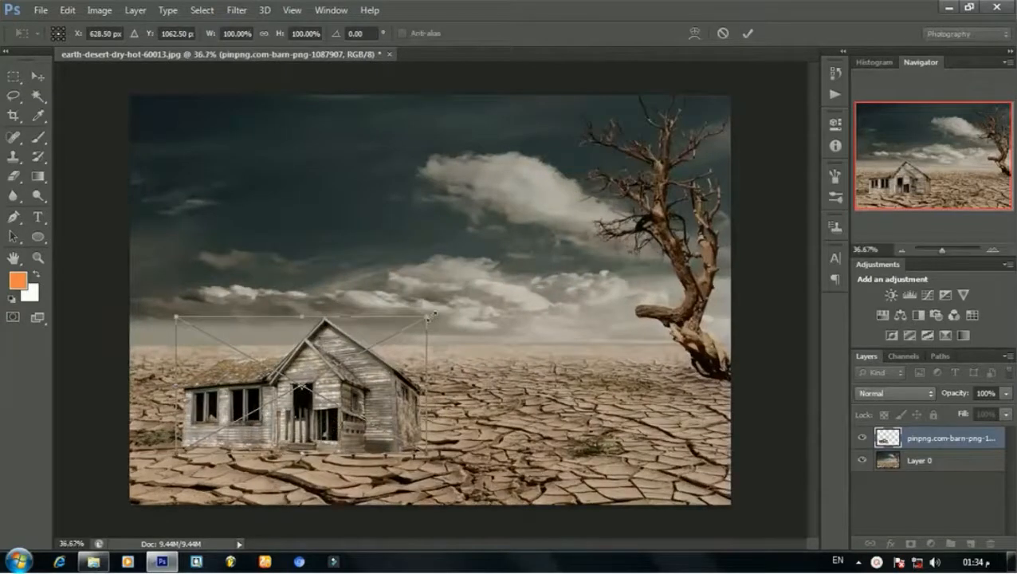
pyautogui.moveTo(435, 313); pyautogui.dragTo(455, 305)
pyautogui.rightClick(404, 338)
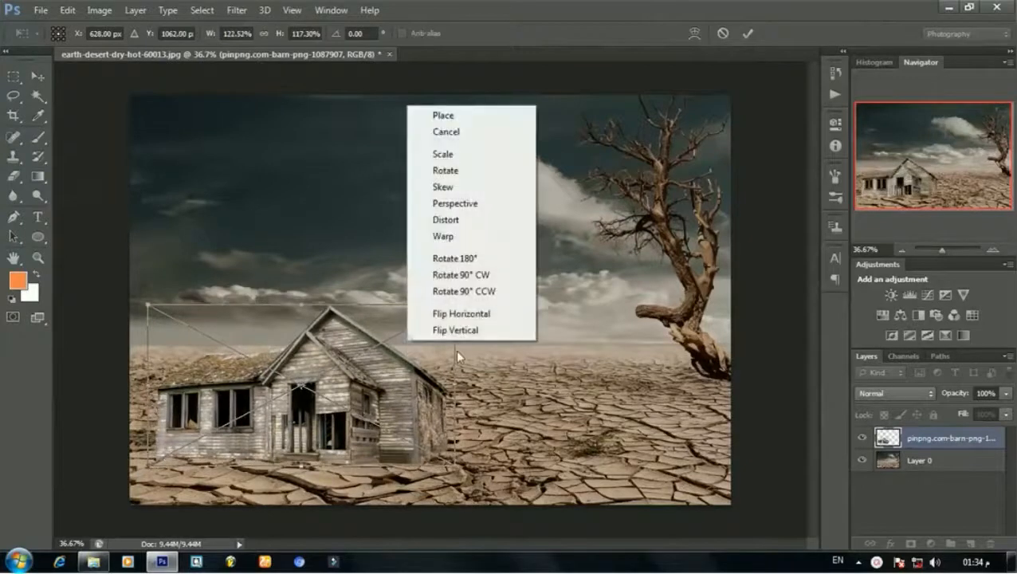
pyautogui.click(468, 337)
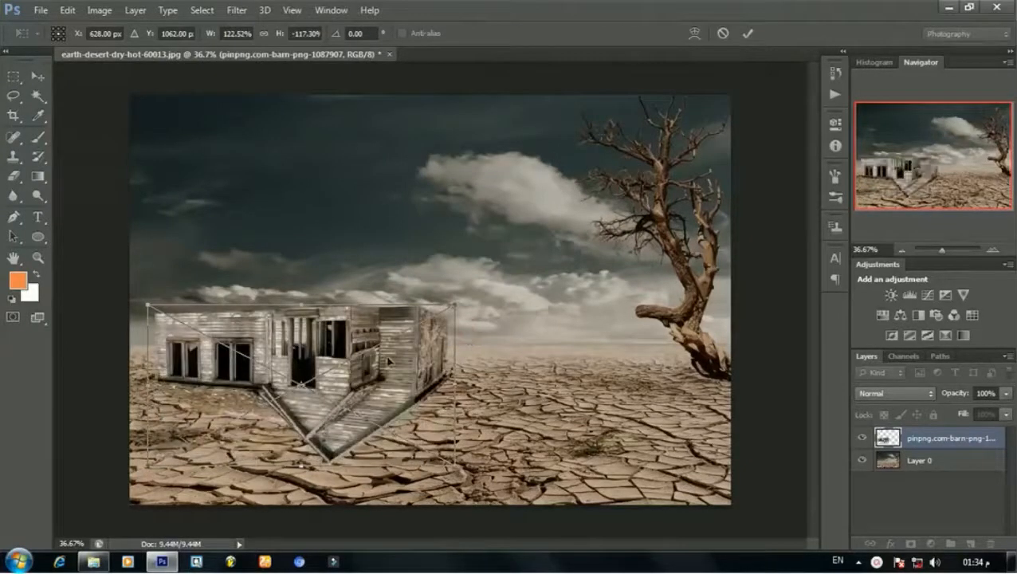
pyautogui.rightClick(384, 358)
pyautogui.click(459, 348)
# Step: Flip the placed house horizontally, shift it slightly and commit the placement
pyautogui.rightClick(344, 373)
pyautogui.click(430, 358)
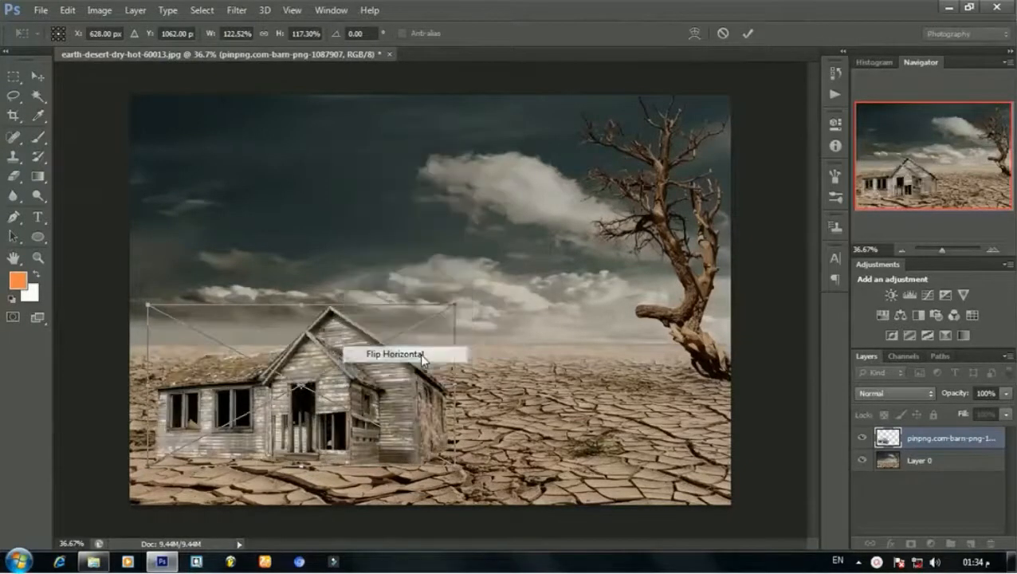
pyautogui.moveTo(366, 412)
pyautogui.mouseDown()
pyautogui.moveTo(364, 395)
pyautogui.moveTo(342, 395)
pyautogui.moveTo(362, 420)
pyautogui.mouseUp()
pyautogui.press('Return')
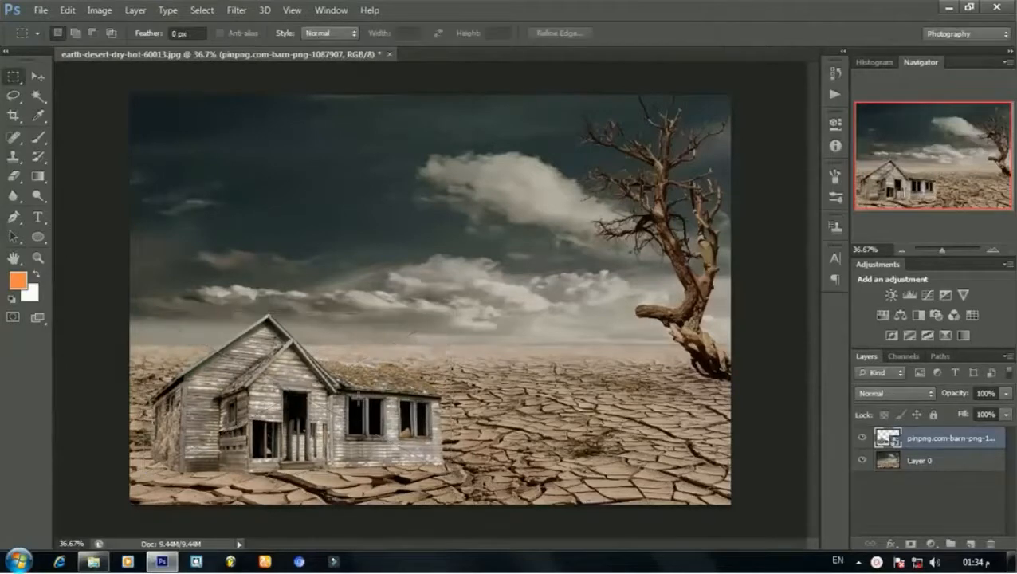
# Step: Move the house layer up with the Move tool so it sits further back on the cracked ground
pyautogui.scroll(-2, 384, 383)
pyautogui.scroll(2, 195, 136)
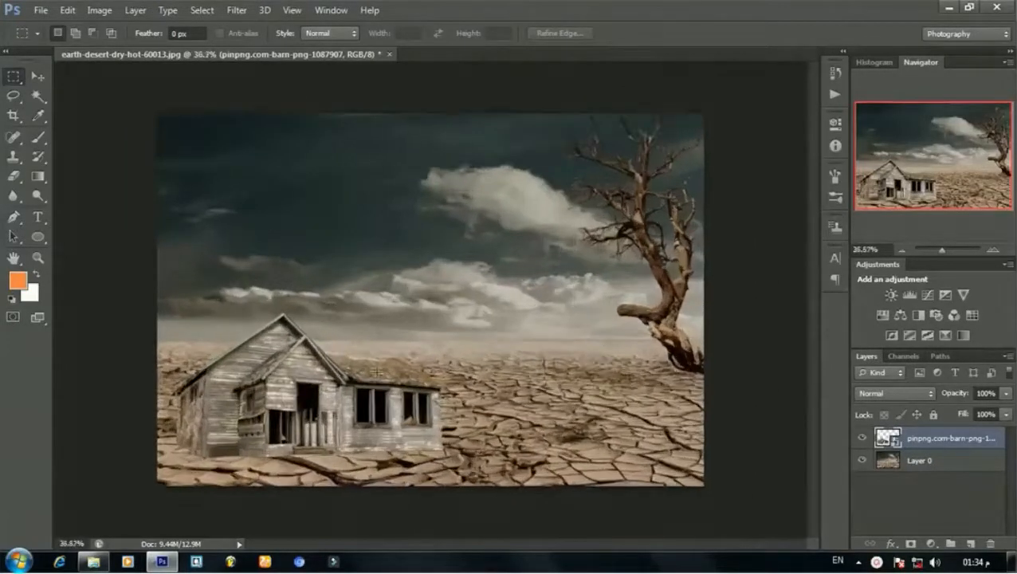
pyautogui.click(35, 77)
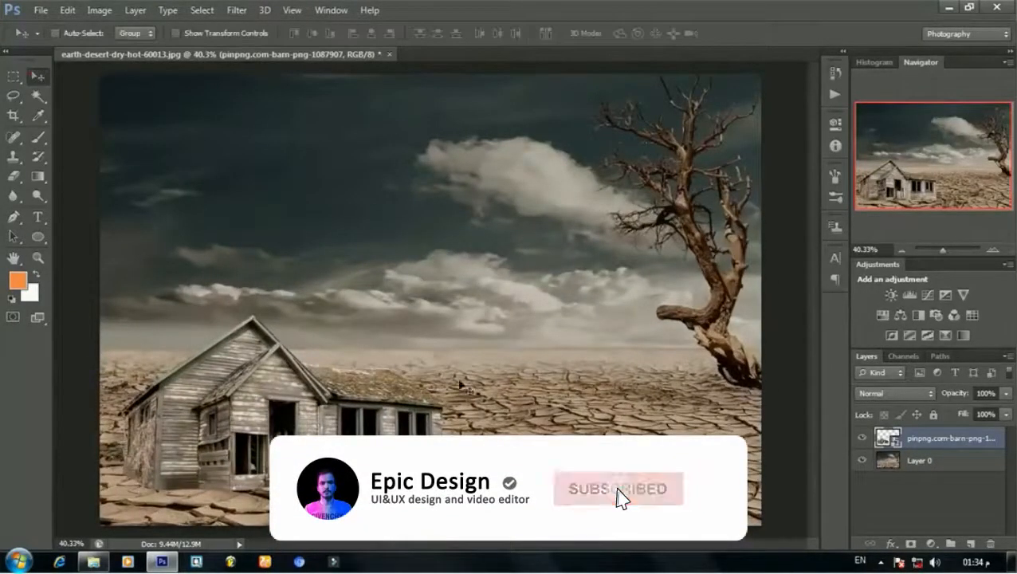
pyautogui.scroll(1, 490, 388)
pyautogui.scroll(2, 692, 381)
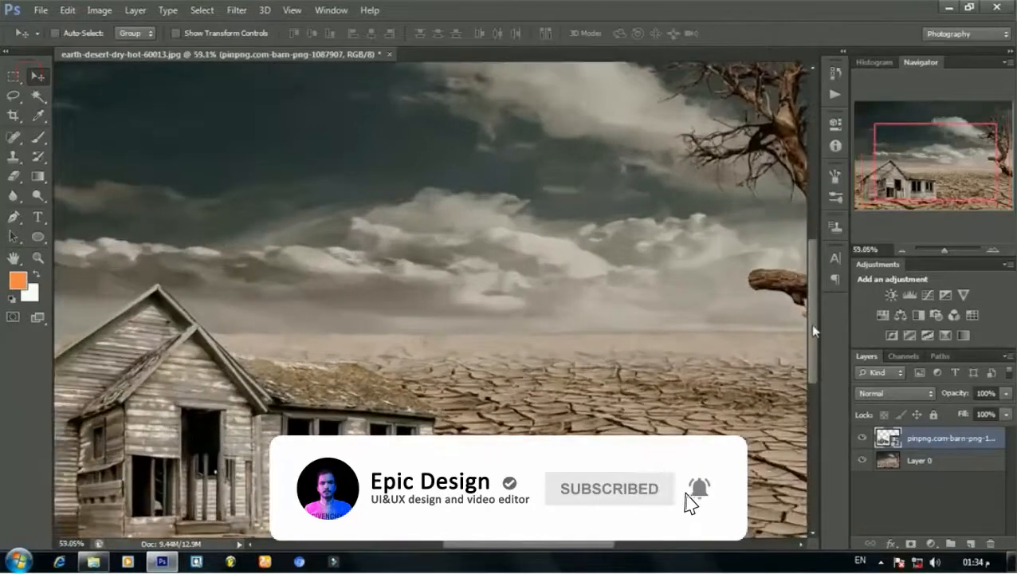
pyautogui.moveTo(811, 323); pyautogui.dragTo(807, 355)
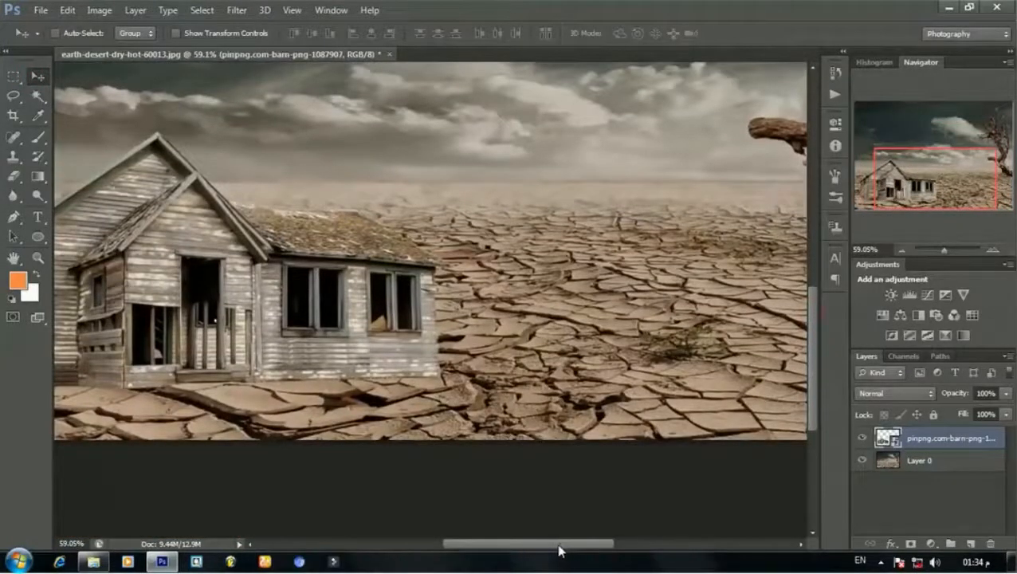
pyautogui.moveTo(558, 551); pyautogui.dragTo(533, 550)
pyautogui.scroll(-2, 371, 370)
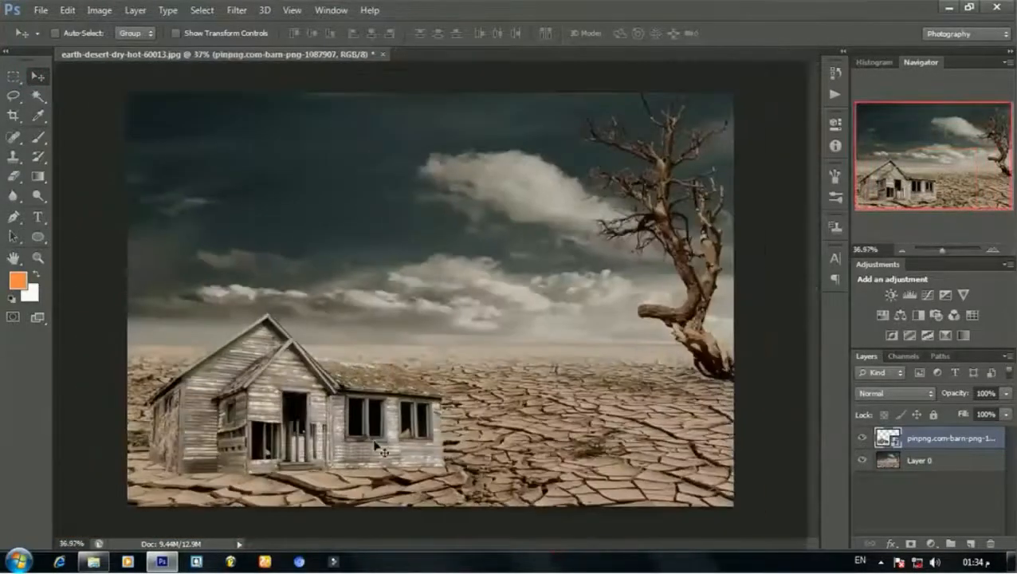
pyautogui.scroll(1, 360, 469)
pyautogui.moveTo(368, 440); pyautogui.dragTo(378, 368)
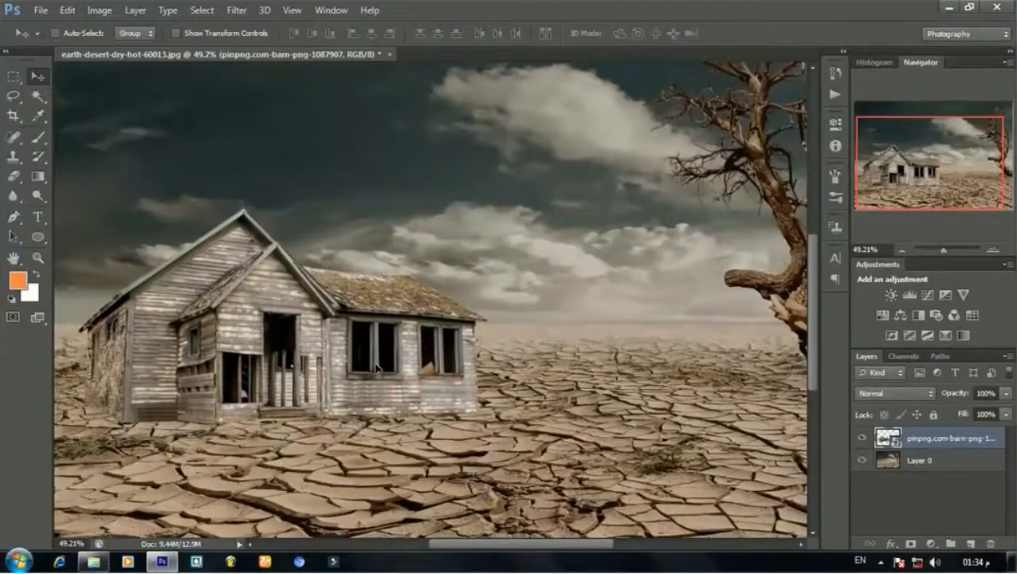
# Step: Enlarge the house to about 159% width and 152% height with Free Transform and move it slightly down
pyautogui.hotkey('ctrl', 't')
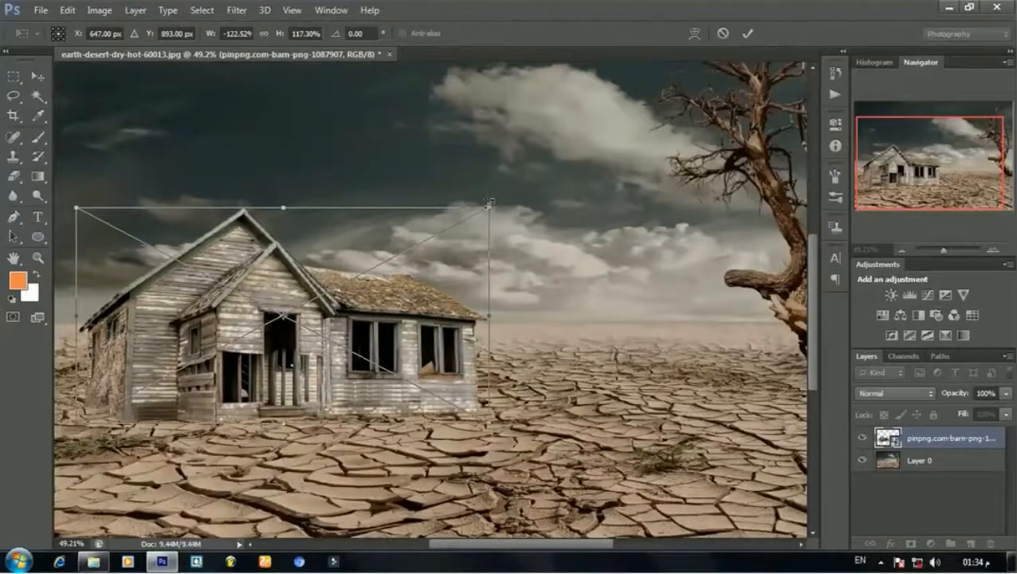
pyautogui.moveTo(507, 194); pyautogui.dragTo(560, 157)
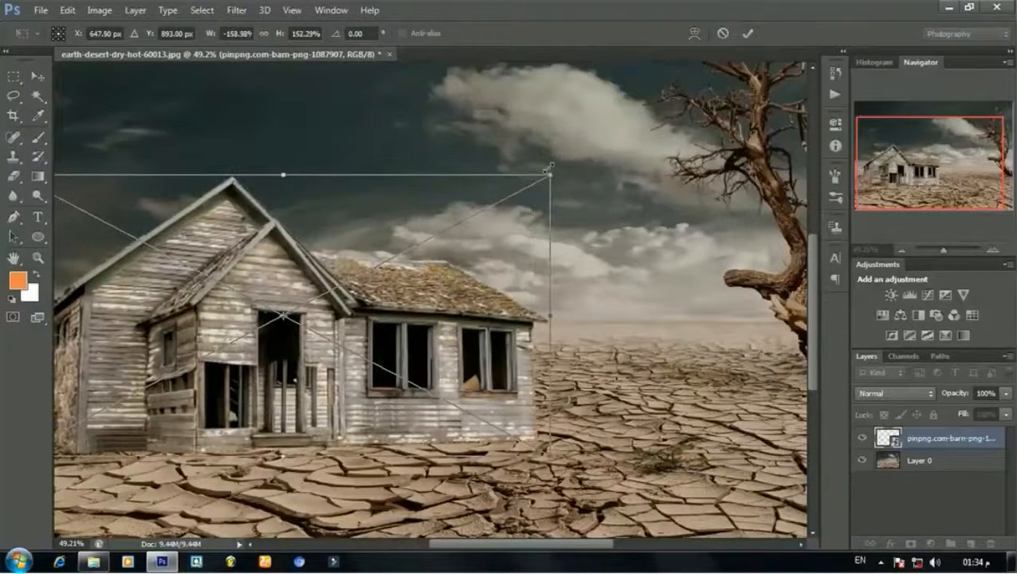
pyautogui.press('Return')
pyautogui.scroll(-3, 526, 223)
pyautogui.moveTo(415, 345); pyautogui.dragTo(414, 360)
pyautogui.scroll(1, 343, 398)
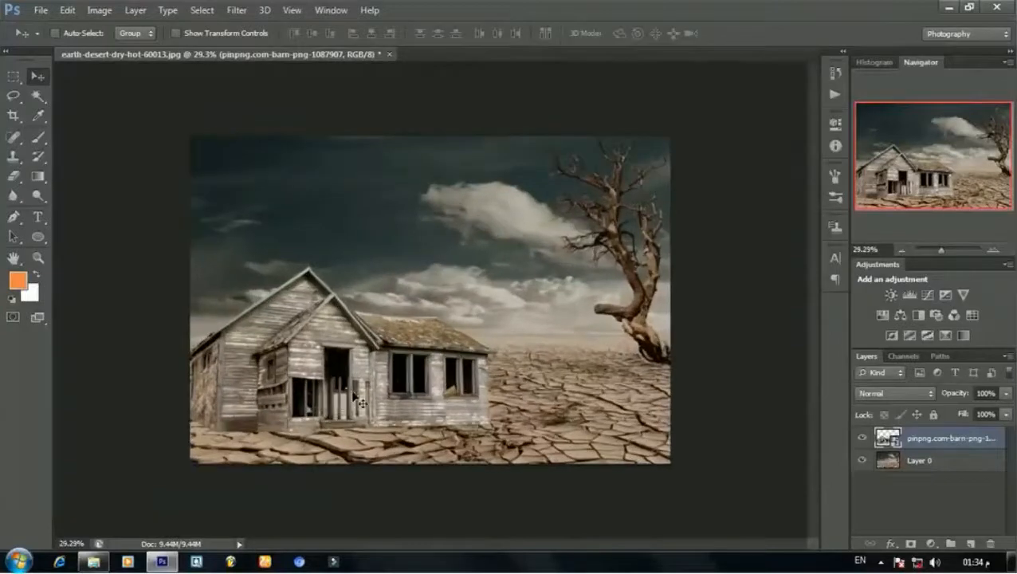
# Step: Create a new layer above the house and pick a soft round tip for the Brush tool
pyautogui.scroll(3, 360, 402)
pyautogui.scroll(-2, 805, 322)
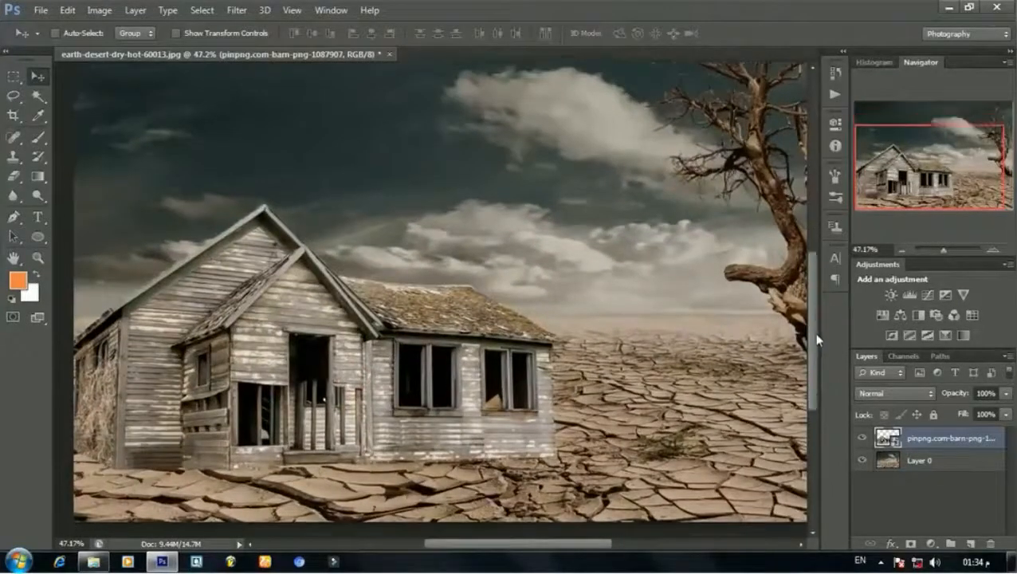
pyautogui.click(970, 543)
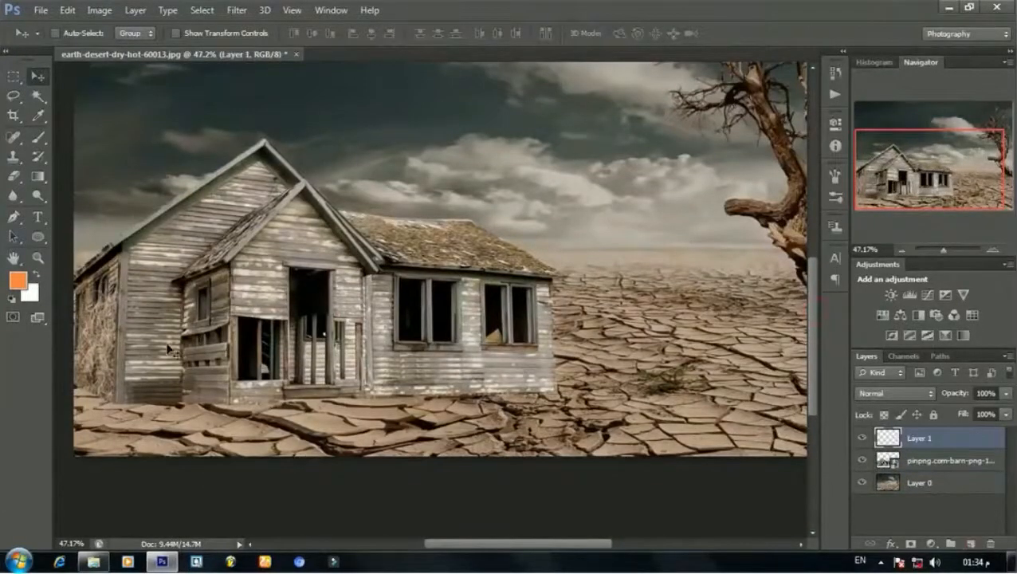
pyautogui.click(41, 137)
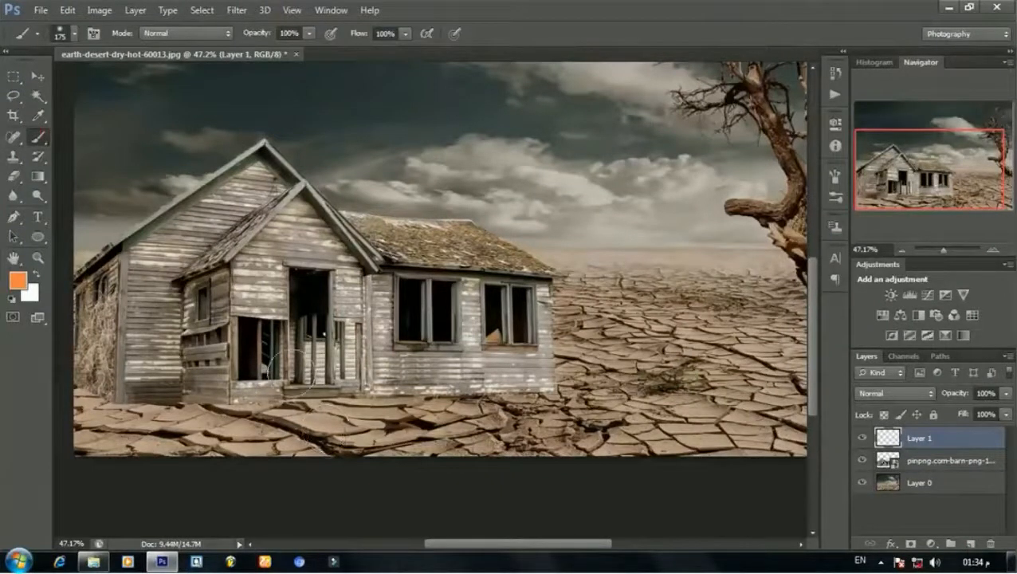
pyautogui.rightClick(303, 357)
pyautogui.doubleClick(345, 459)
# Step: Undo an orange test stroke made at the house's lower-left corner and set the foreground color to black (000000)
pyautogui.moveTo(87, 387); pyautogui.dragTo(131, 399)
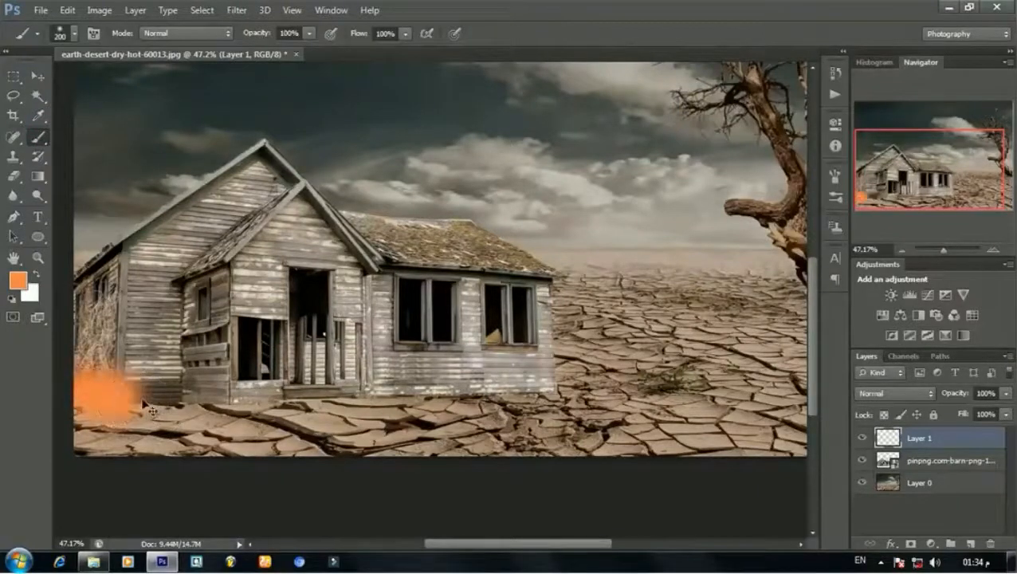
pyautogui.hotkey('ctrl', 'z')
pyautogui.click(18, 279)
pyautogui.moveTo(397, 299); pyautogui.dragTo(326, 327)
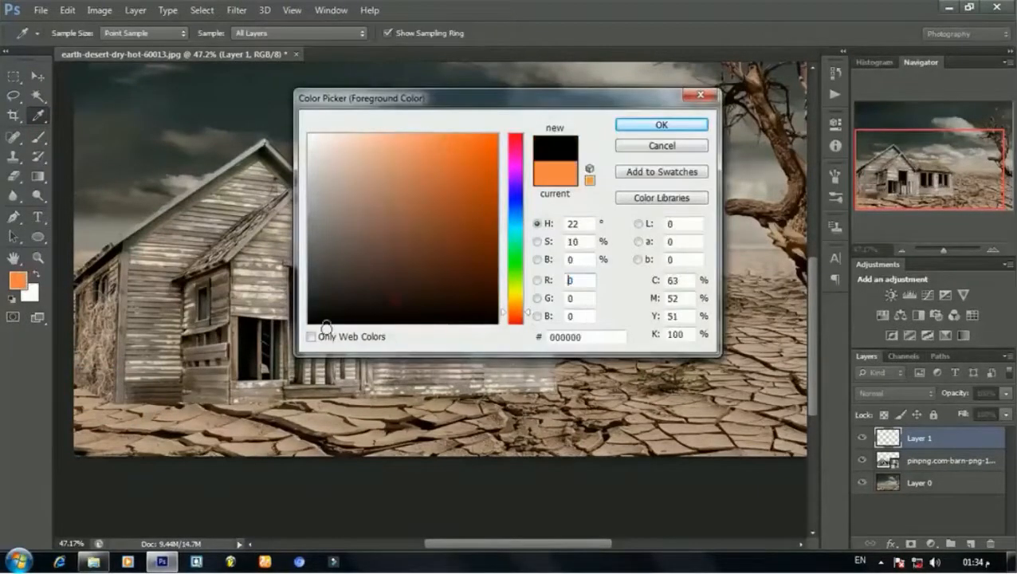
pyautogui.press('Return')
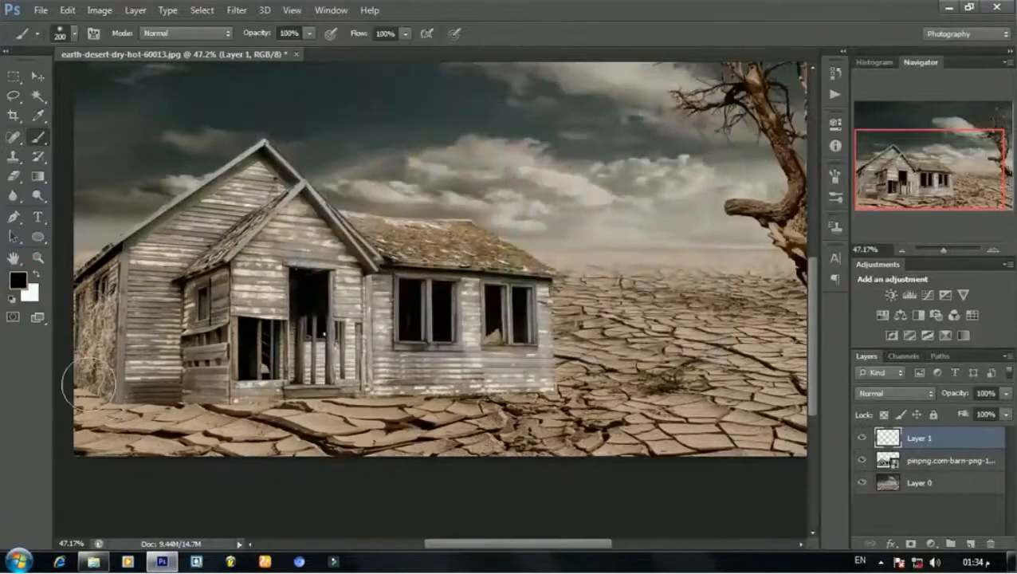
# Step: Paint a soft black shadow along the house's base on Layer 1 and move that layer below the house layer
pyautogui.moveTo(90, 385)
pyautogui.mouseDown()
pyautogui.moveTo(137, 400)
pyautogui.moveTo(547, 383)
pyautogui.moveTo(197, 409)
pyautogui.moveTo(87, 391)
pyautogui.mouseUp()
pyautogui.moveTo(935, 439)
pyautogui.mouseDown()
pyautogui.moveTo(933, 475)
pyautogui.moveTo(914, 455)
pyautogui.mouseUp()
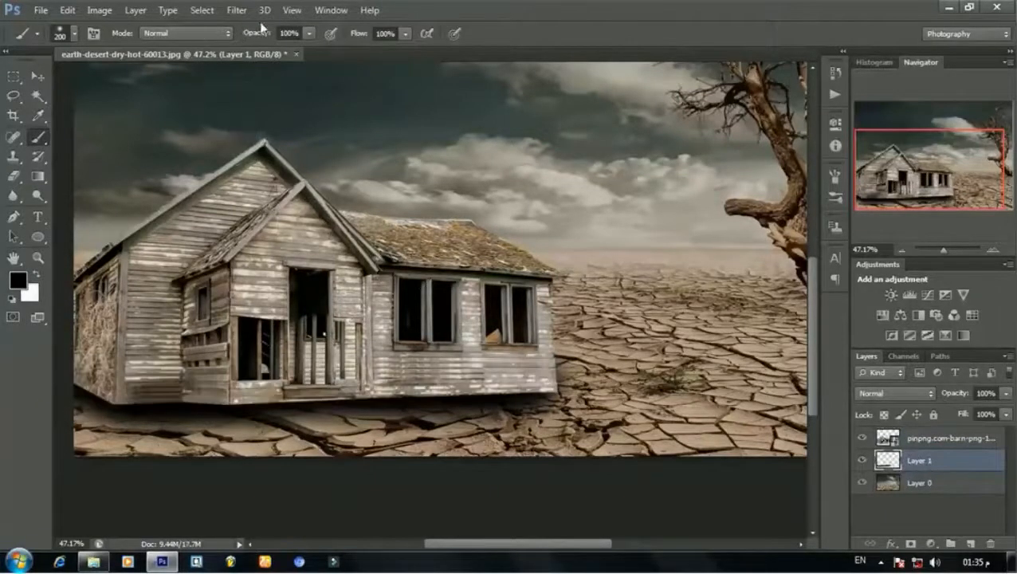
# Step: Apply a Box Blur to the shadow on Layer 1
pyautogui.click(239, 10)
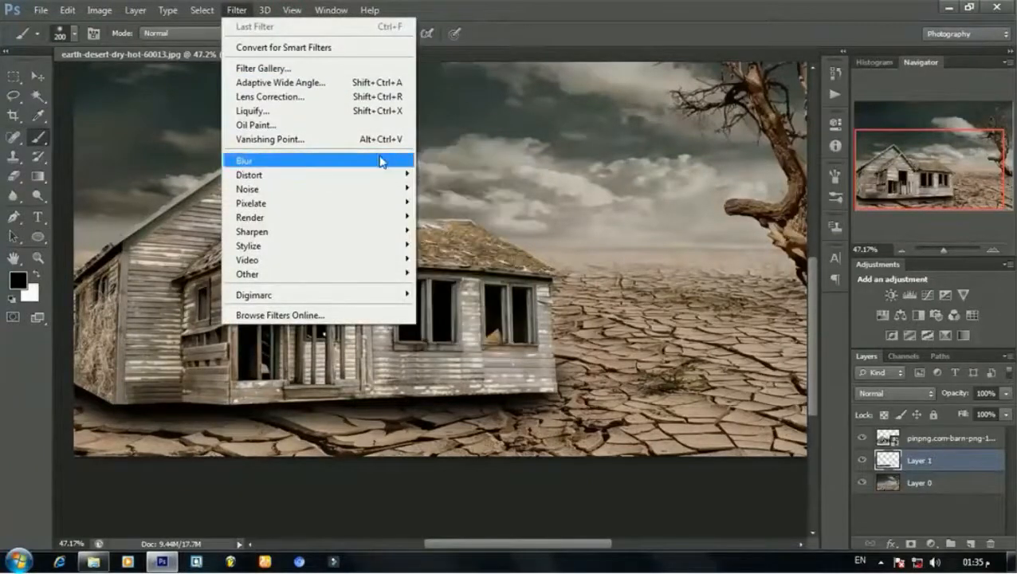
pyautogui.click(449, 251)
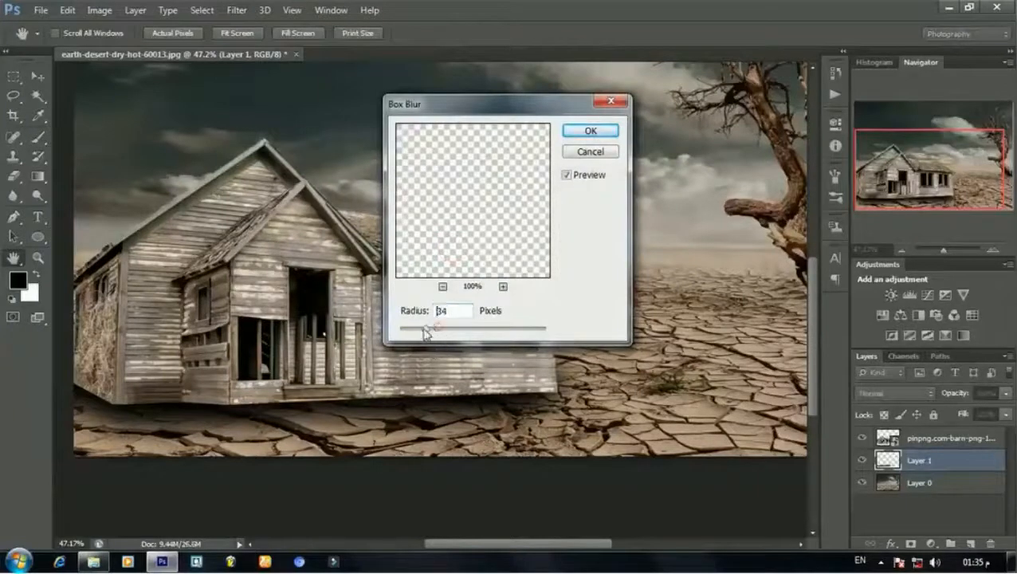
pyautogui.moveTo(417, 334); pyautogui.dragTo(413, 333)
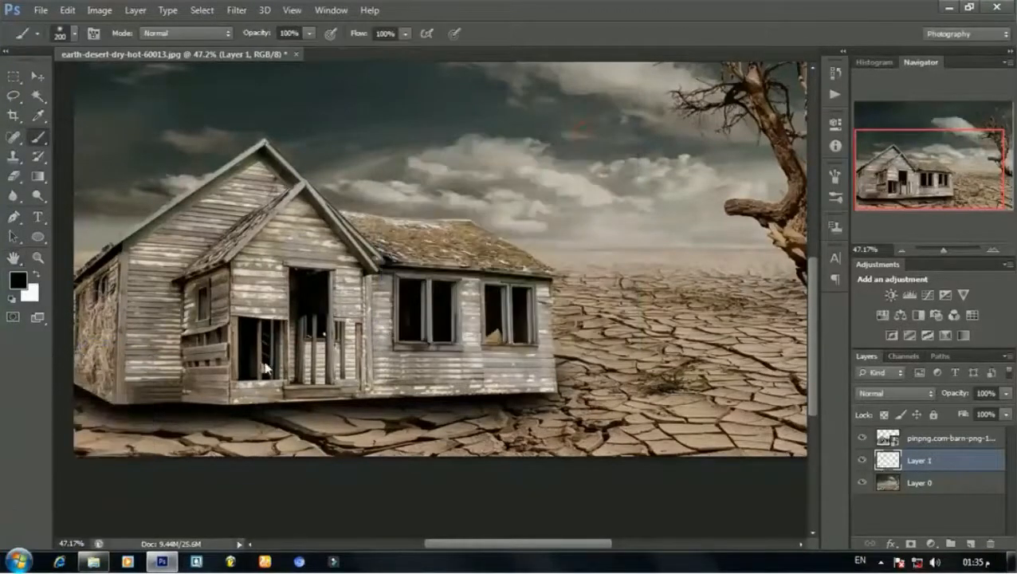
# Step: Select the house layer and Layer 1 together and shift both, finally placing them slightly higher and further left on the ground
pyautogui.scroll(-2, 431, 318)
pyautogui.scroll(-5, 432, 298)
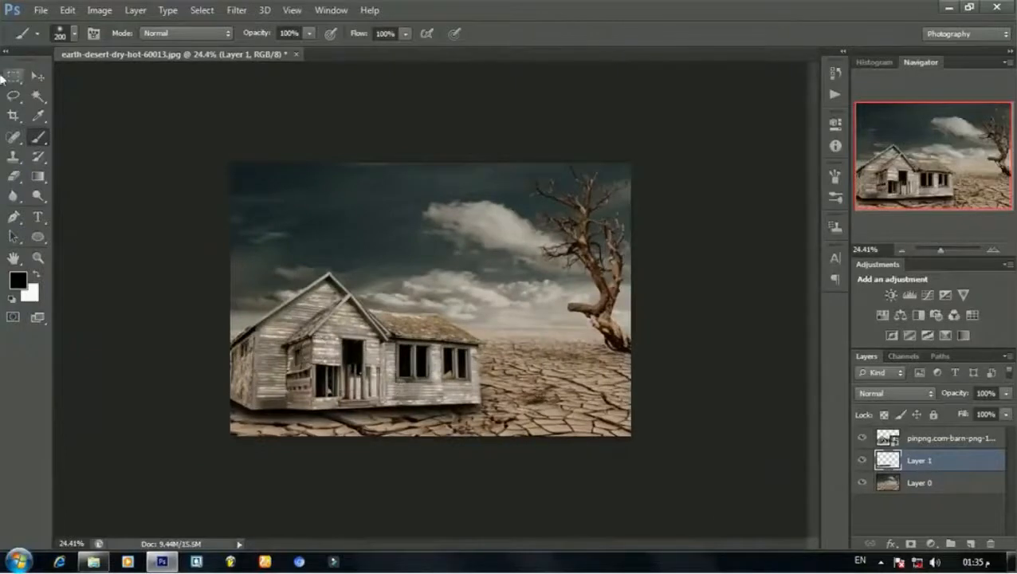
pyautogui.click(36, 77)
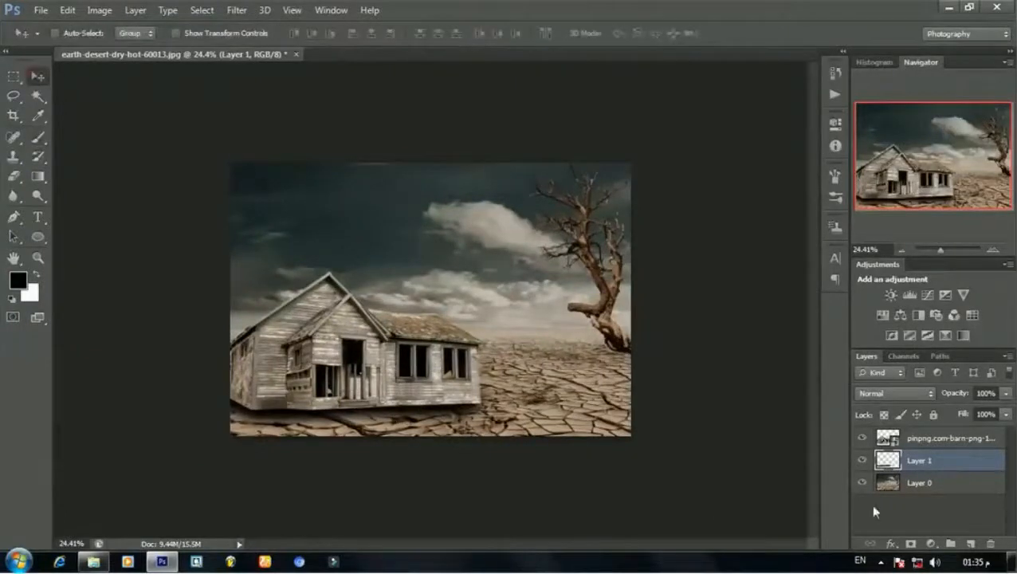
pyautogui.click(924, 442)
pyautogui.keyDown('shift'); pyautogui.click(914, 462); pyautogui.keyUp('shift')
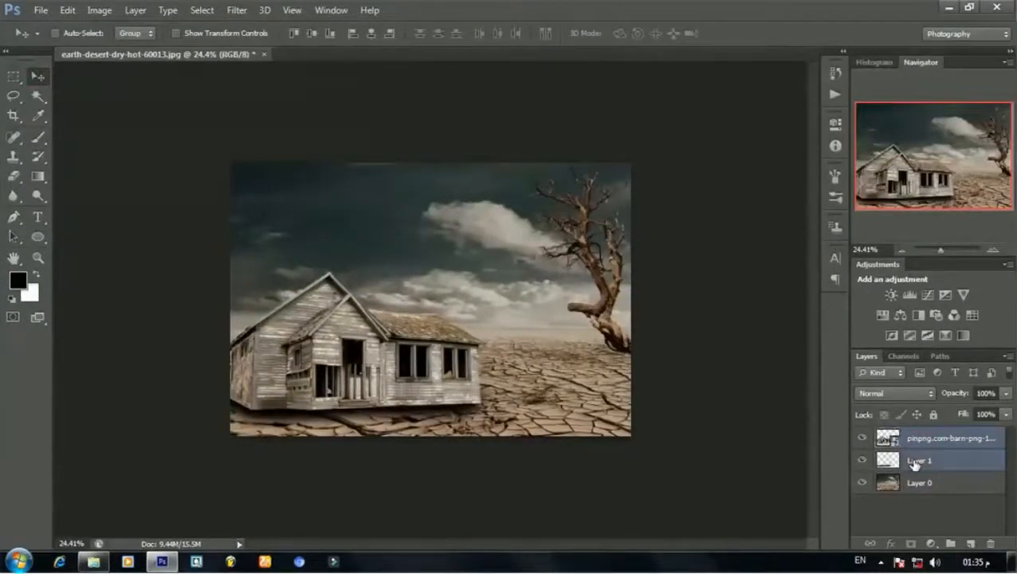
pyautogui.hotkey('shift', 'Down')
pyautogui.hotkey('shift', 'Down')
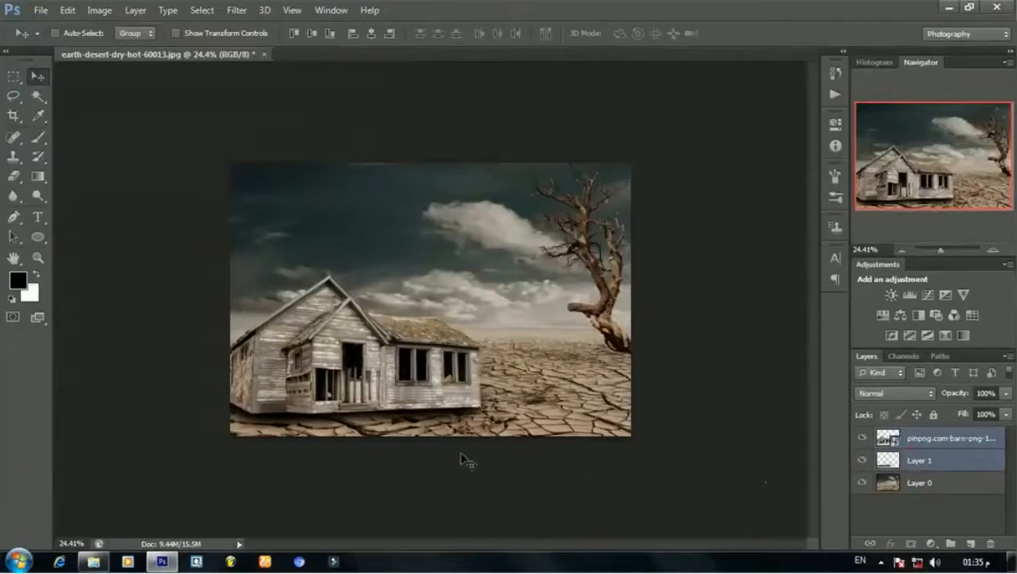
pyautogui.hotkey('shift', 'Down')
pyautogui.hotkey('shift', 'Down')
pyautogui.hotkey('shift', 'Down')
pyautogui.hotkey('shift', 'Down')
pyautogui.hotkey('shift', 'Down')
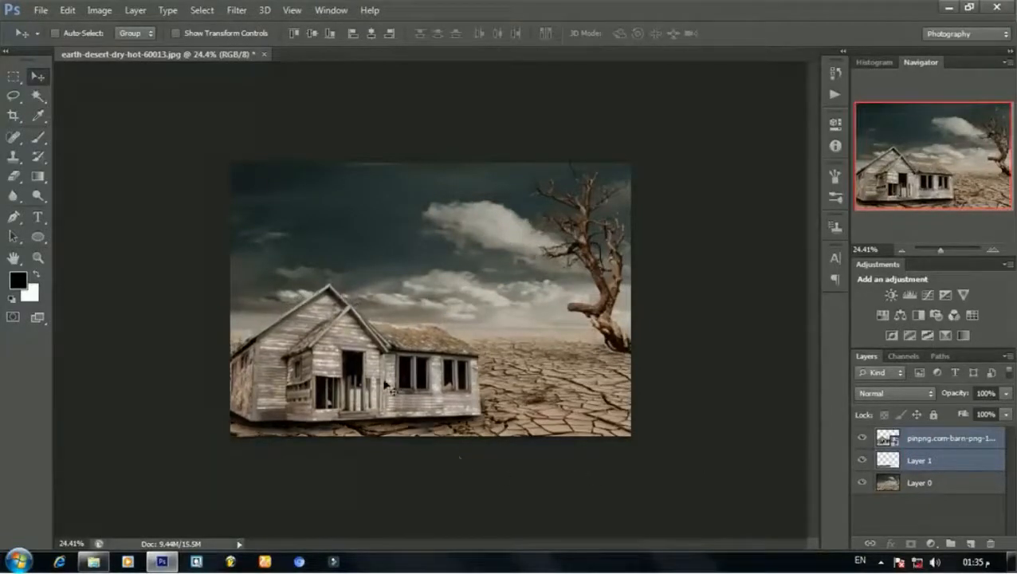
pyautogui.moveTo(387, 384); pyautogui.dragTo(380, 361)
pyautogui.scroll(3, 438, 428)
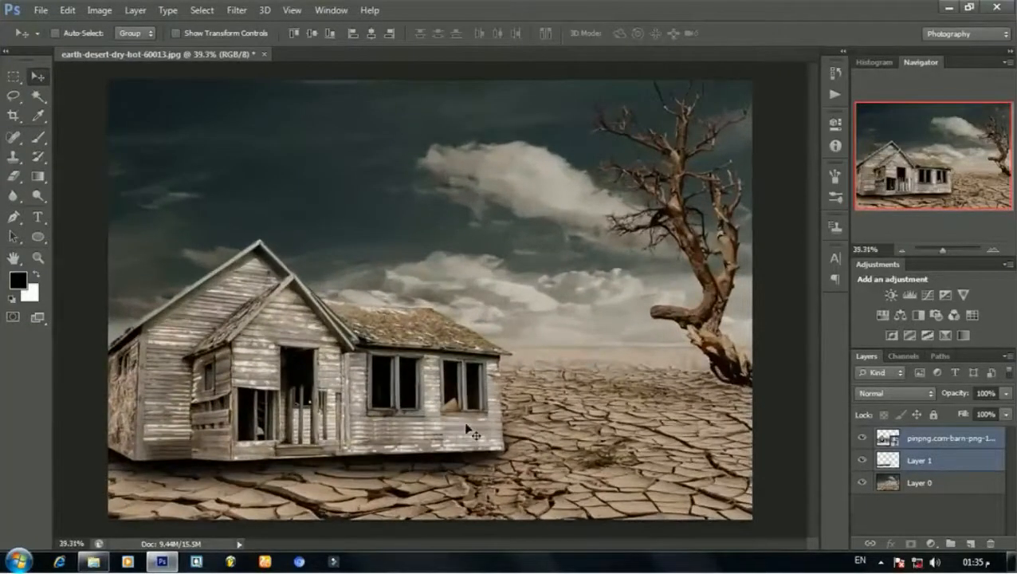
# Step: Place the great-sphinx-of-giza pyramid image and scale it to about 230% so it covers the canvas
pyautogui.scroll(-3, 470, 432)
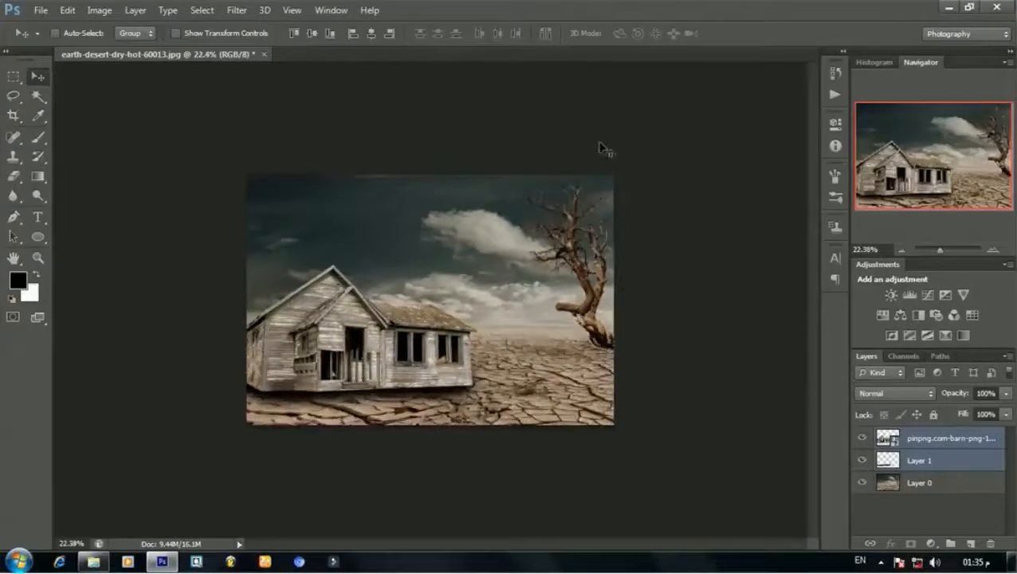
pyautogui.scroll(4, 603, 148)
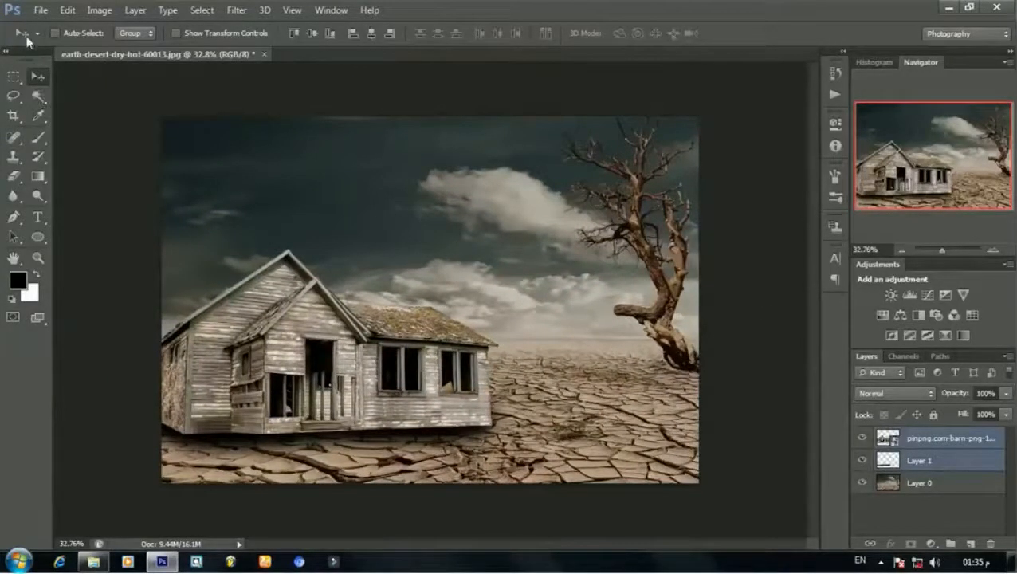
pyautogui.click(41, 11)
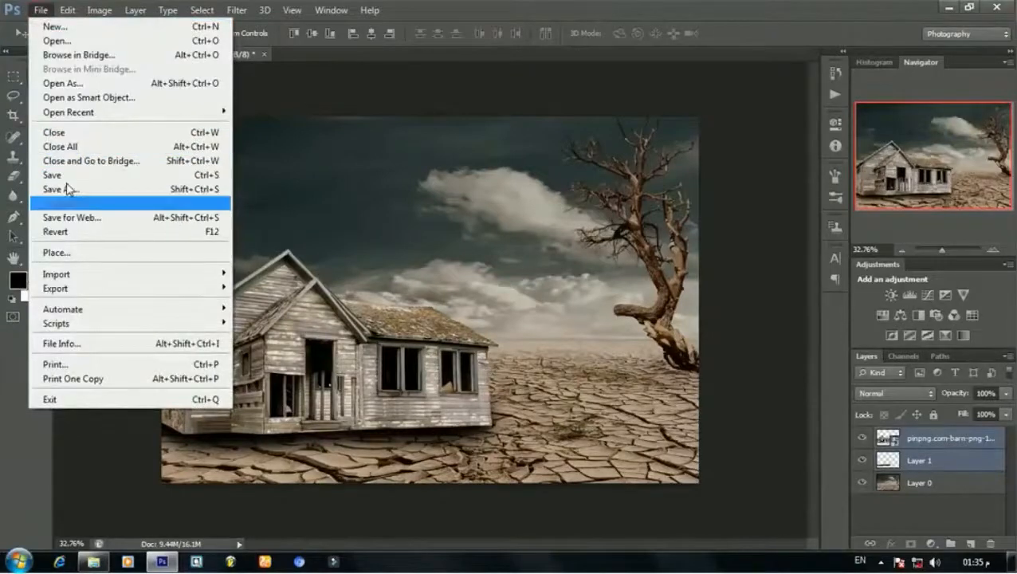
pyautogui.click(68, 252)
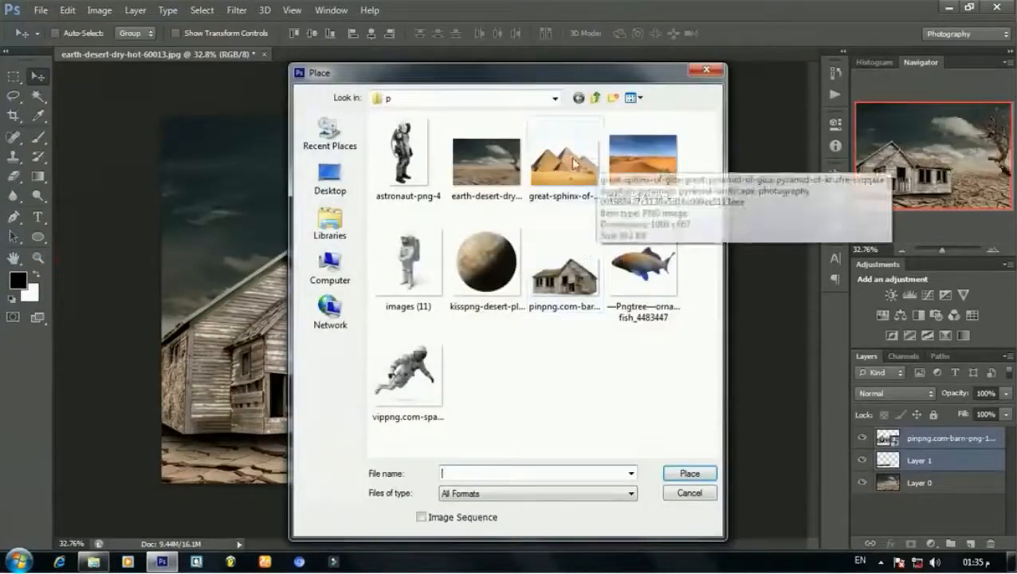
pyautogui.click(589, 161)
pyautogui.click(673, 471)
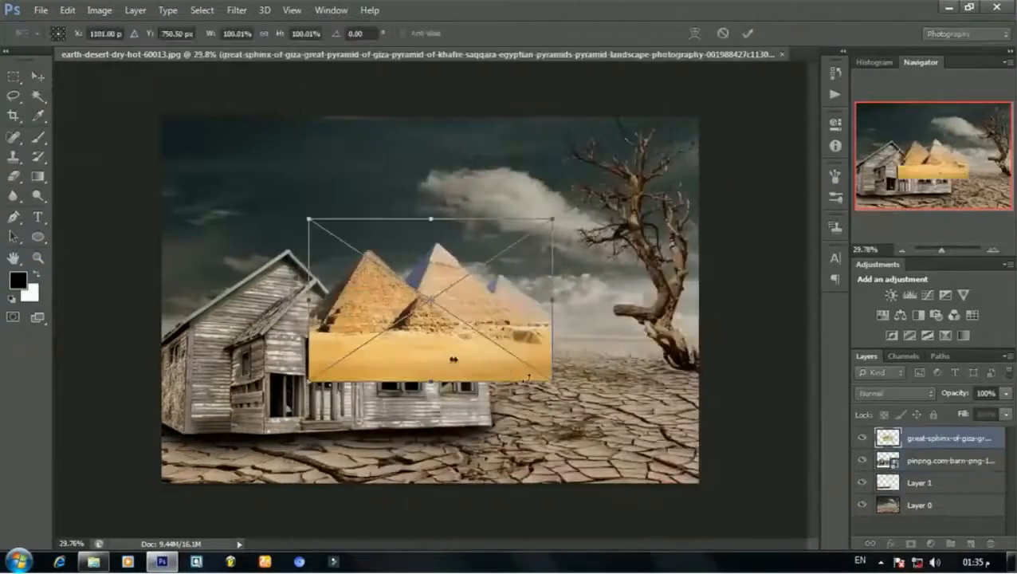
pyautogui.moveTo(542, 220); pyautogui.dragTo(714, 175)
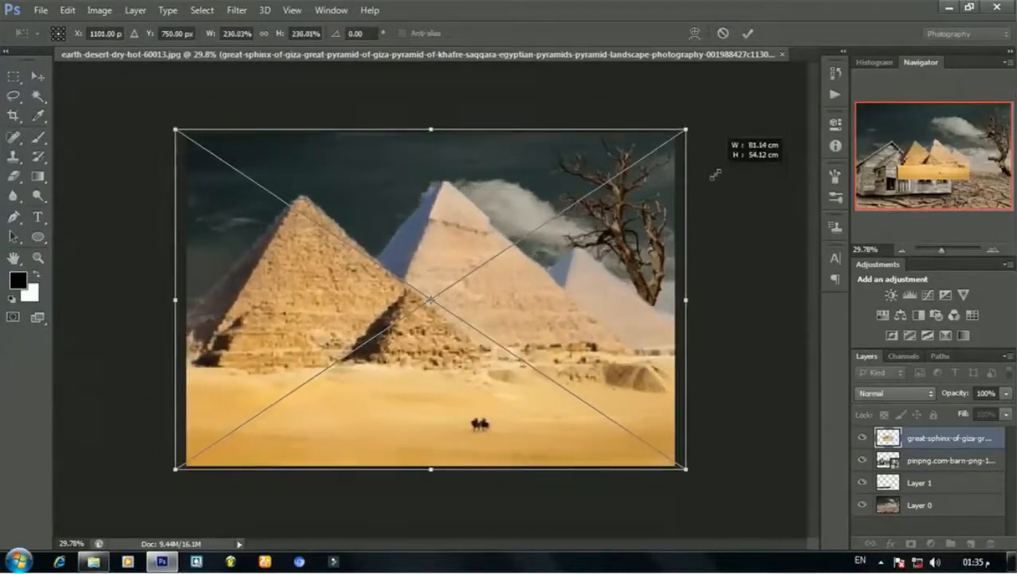
pyautogui.press('Return')
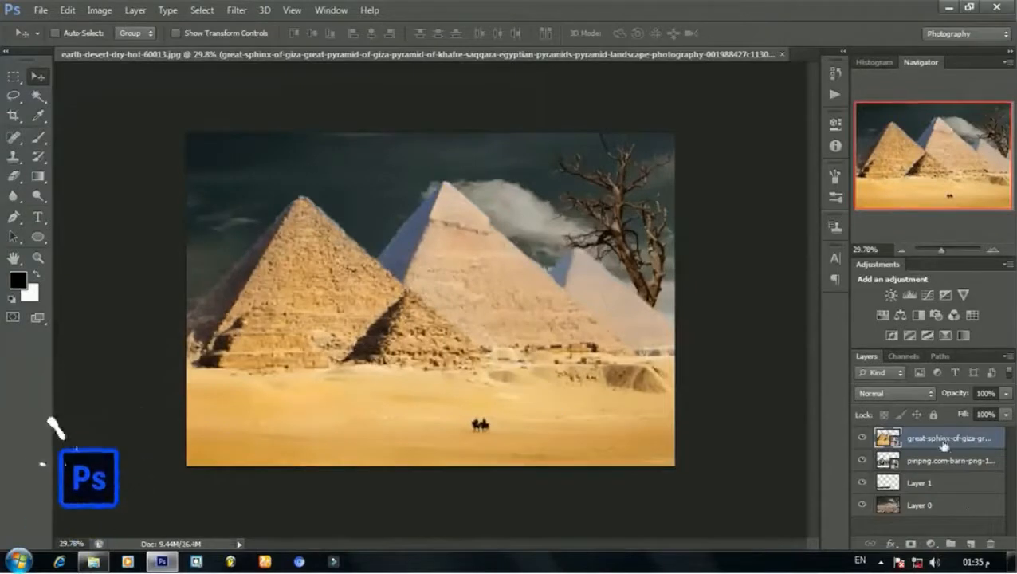
# Step: Move the pyramid layer below Layer 1, just above Layer 0, and lower its opacity to 26%
pyautogui.moveTo(944, 438); pyautogui.dragTo(944, 495)
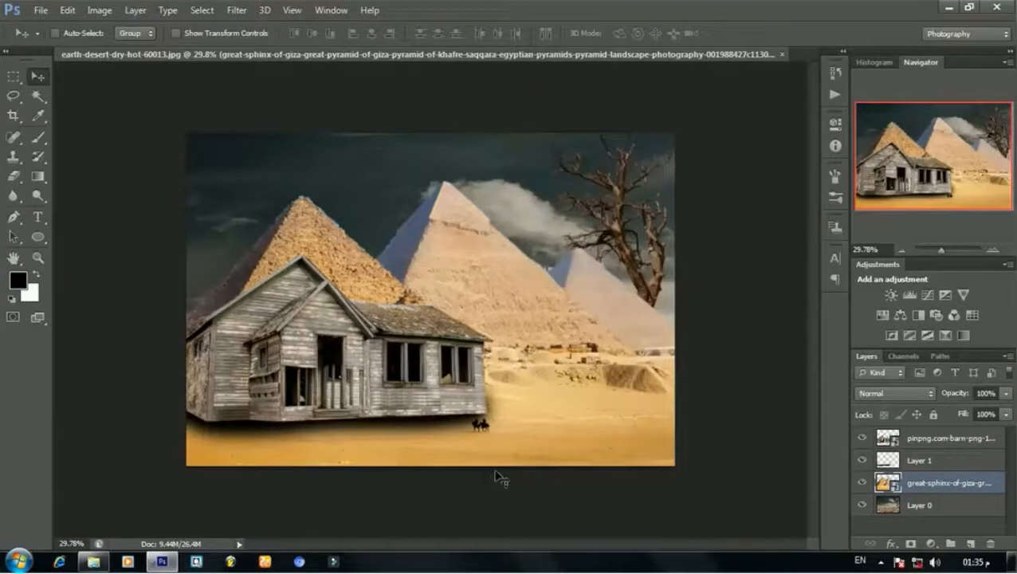
pyautogui.press('e')
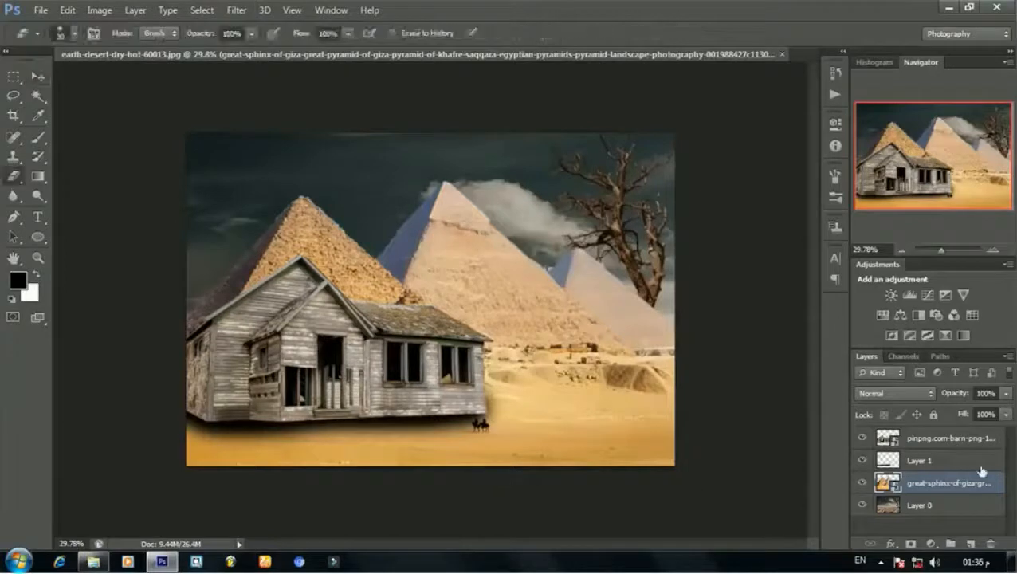
pyautogui.click(1006, 394)
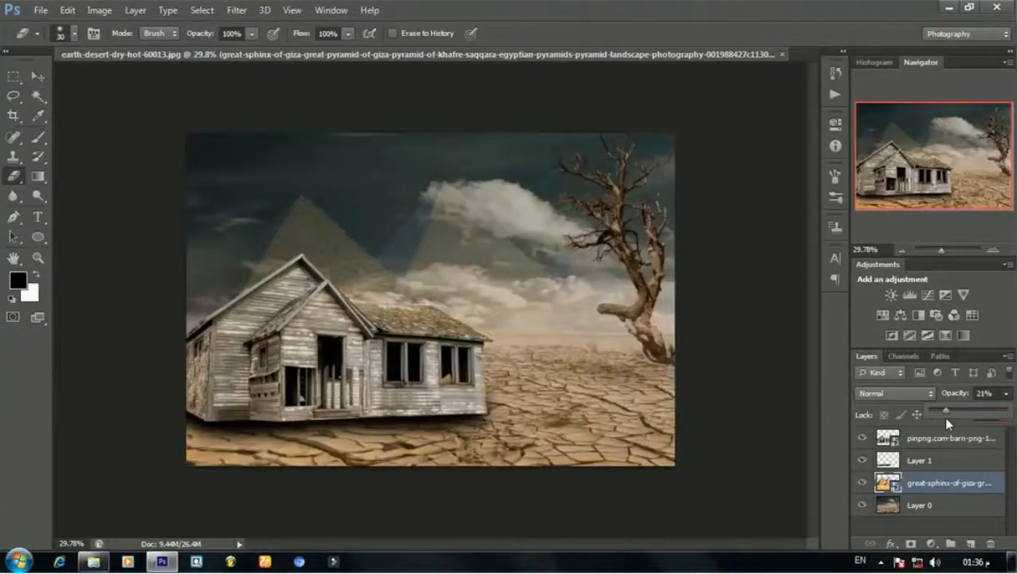
pyautogui.moveTo(942, 416); pyautogui.dragTo(932, 416)
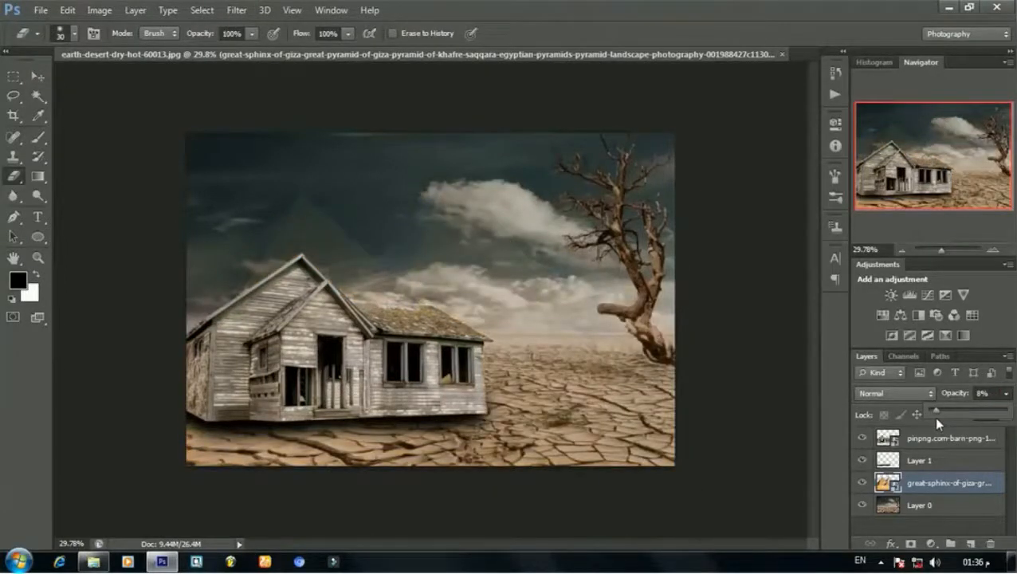
pyautogui.moveTo(976, 416); pyautogui.dragTo(951, 417)
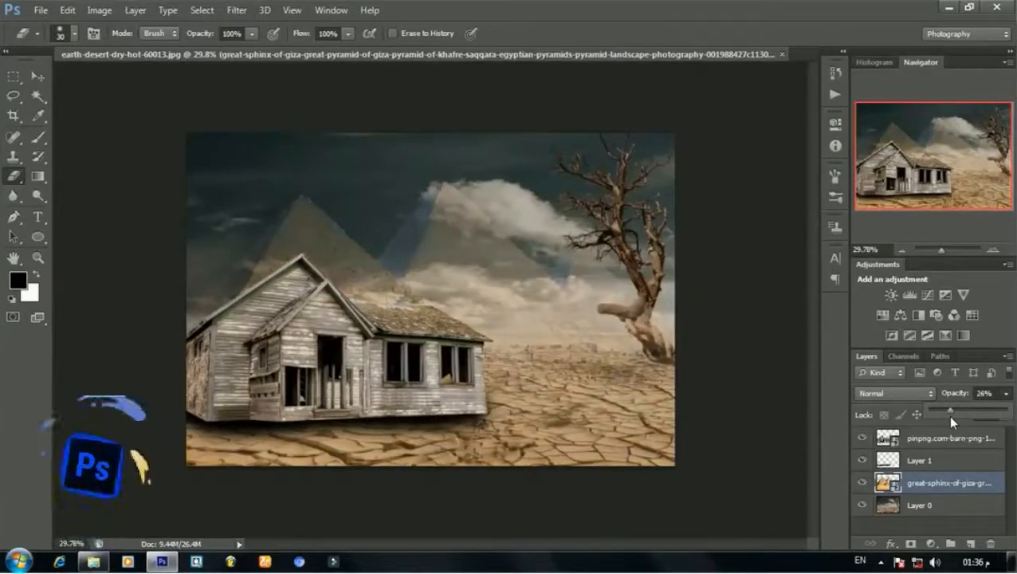
# Step: Rasterize the pyramid layer and erase its sand over the cracked ground with a soft 800 px eraser at 0% hardness
pyautogui.click(345, 448)
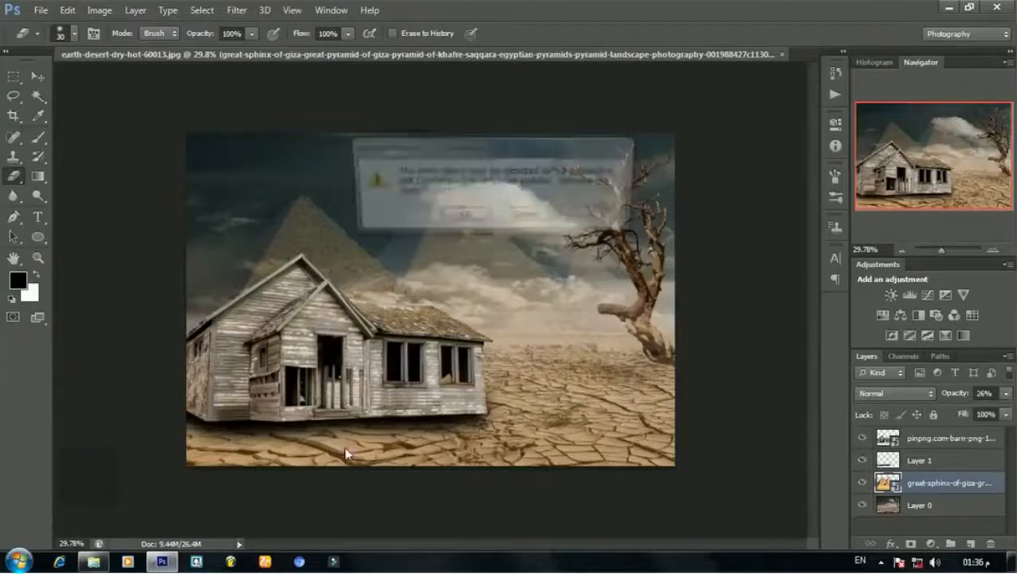
pyautogui.click(461, 216)
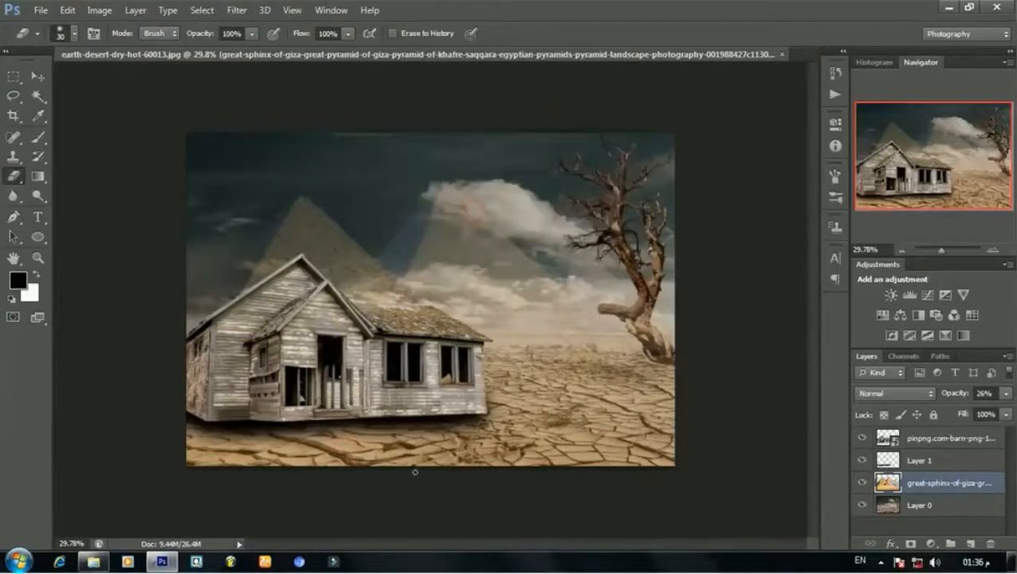
pyautogui.rightClick(434, 443)
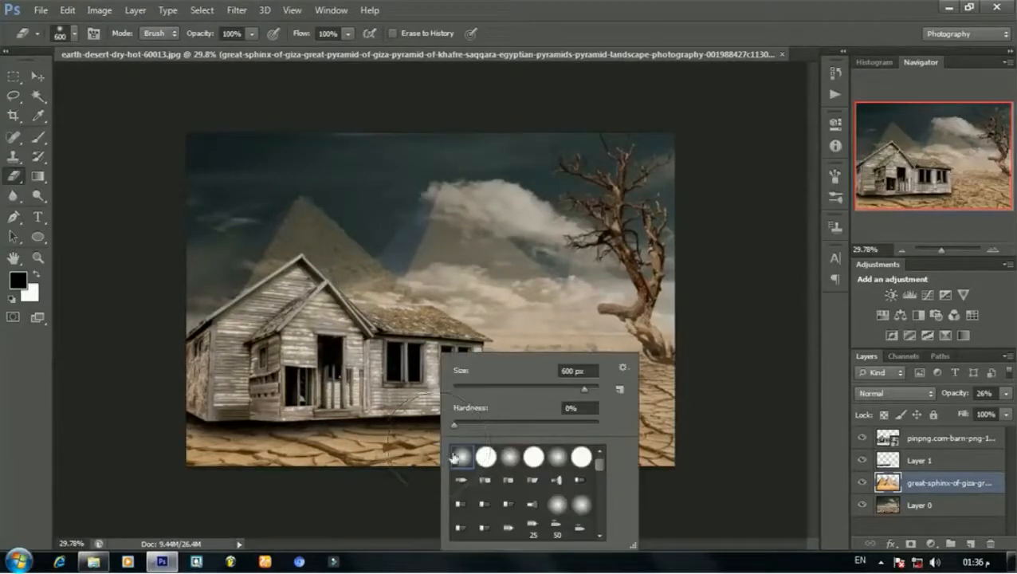
pyautogui.press('Return')
pyautogui.press(']')
pyautogui.press(']')
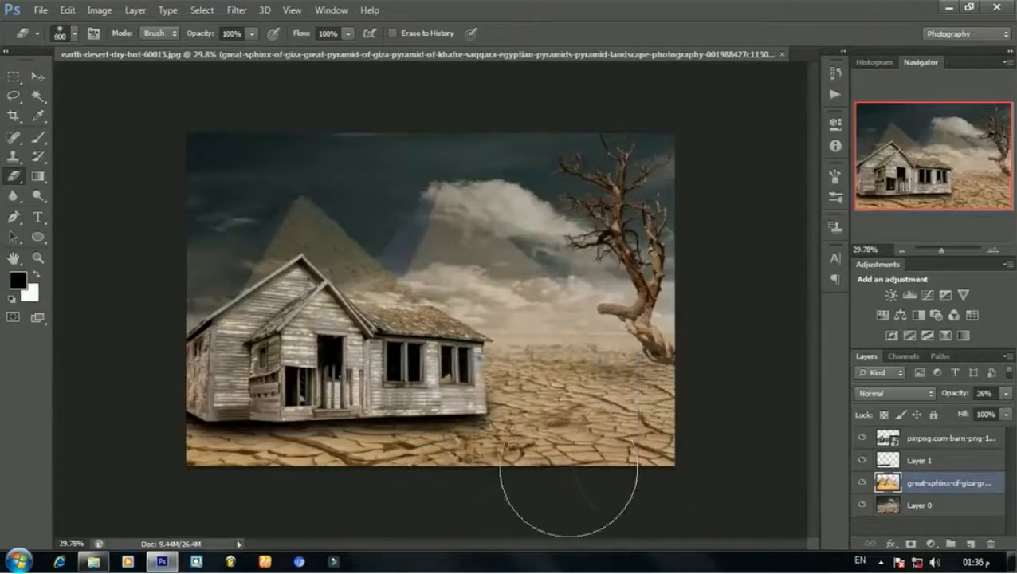
pyautogui.moveTo(275, 502)
pyautogui.mouseDown()
pyautogui.moveTo(91, 481)
pyautogui.moveTo(181, 476)
pyautogui.mouseUp()
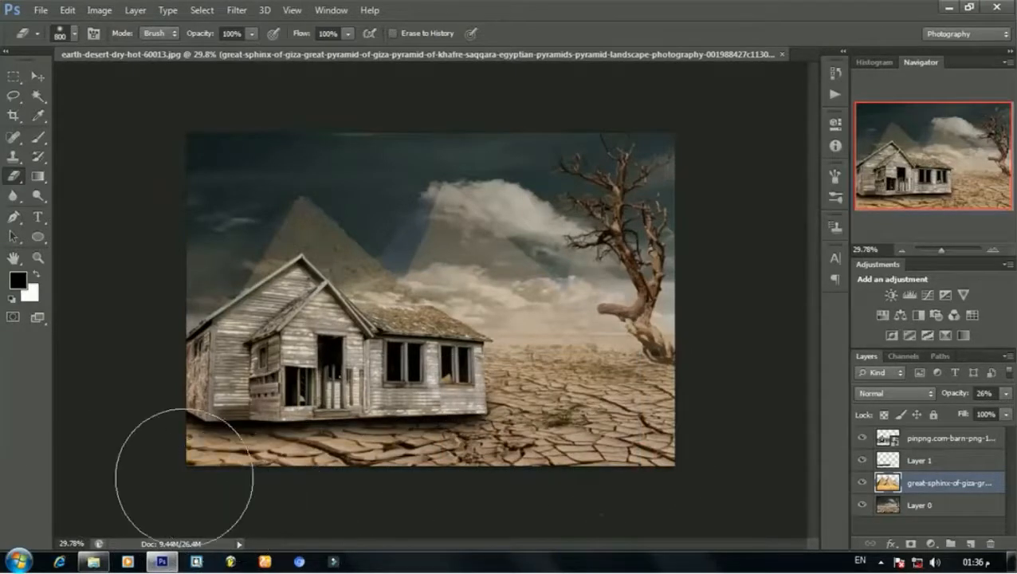
pyautogui.moveTo(175, 436)
pyautogui.mouseDown()
pyautogui.moveTo(170, 404)
pyautogui.moveTo(197, 446)
pyautogui.moveTo(409, 458)
pyautogui.moveTo(390, 463)
pyautogui.moveTo(377, 455)
pyautogui.moveTo(545, 435)
pyautogui.moveTo(476, 432)
pyautogui.moveTo(613, 427)
pyautogui.moveTo(468, 430)
pyautogui.moveTo(702, 418)
pyautogui.moveTo(584, 436)
pyautogui.moveTo(597, 426)
pyautogui.moveTo(588, 419)
pyautogui.moveTo(534, 440)
pyautogui.moveTo(508, 419)
pyautogui.moveTo(447, 443)
pyautogui.moveTo(256, 458)
pyautogui.moveTo(215, 451)
pyautogui.moveTo(482, 482)
pyautogui.moveTo(546, 478)
pyautogui.mouseUp()
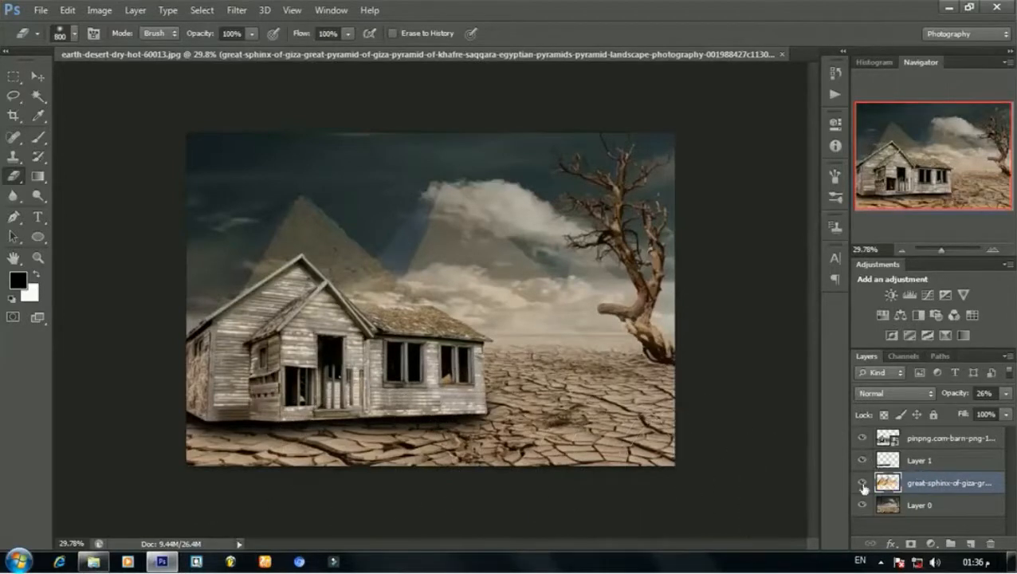
# Step: Raise the pyramid layer's opacity to 62%
pyautogui.click(1007, 393)
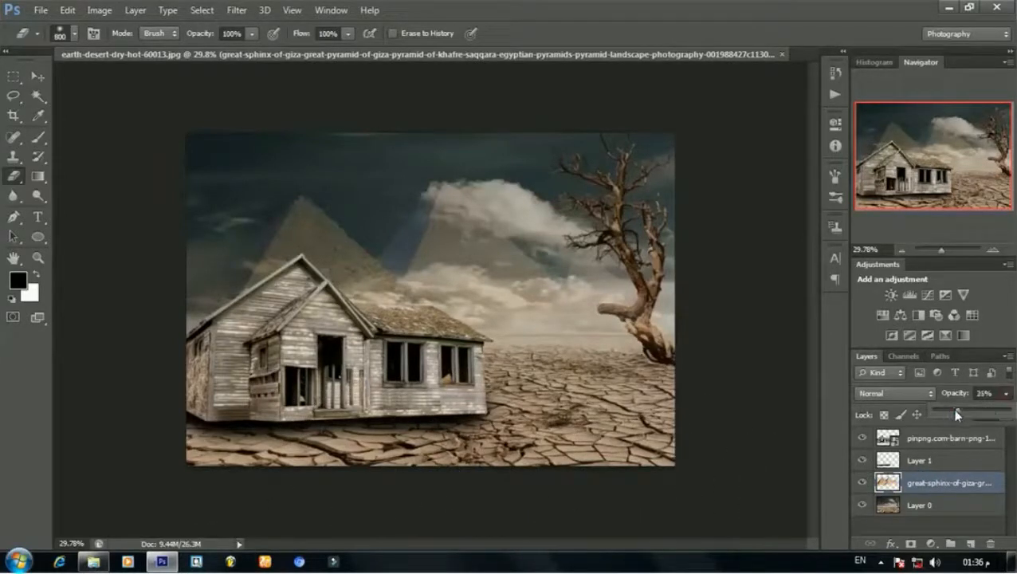
pyautogui.moveTo(957, 413); pyautogui.dragTo(981, 408)
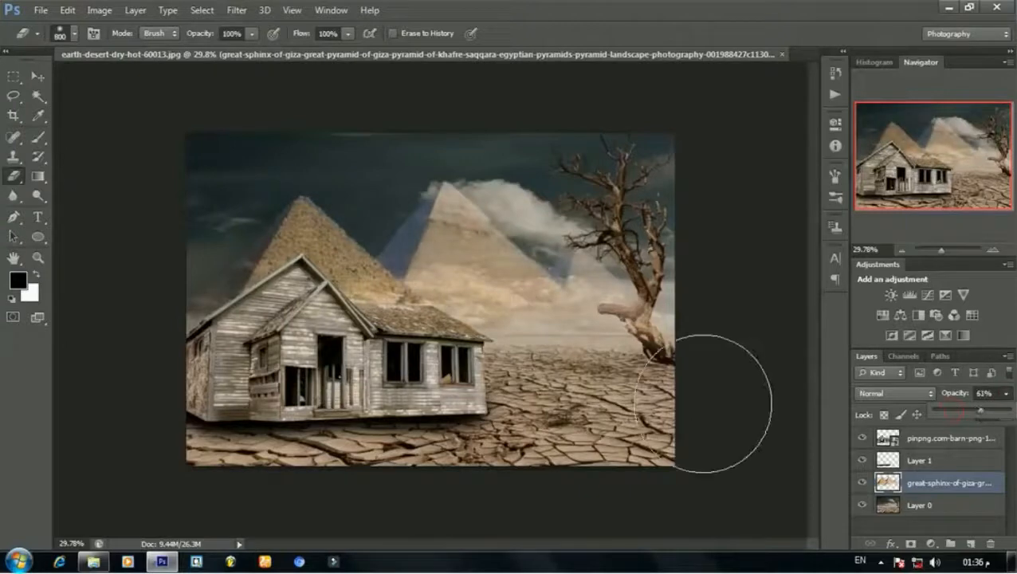
pyautogui.scroll(3, 726, 397)
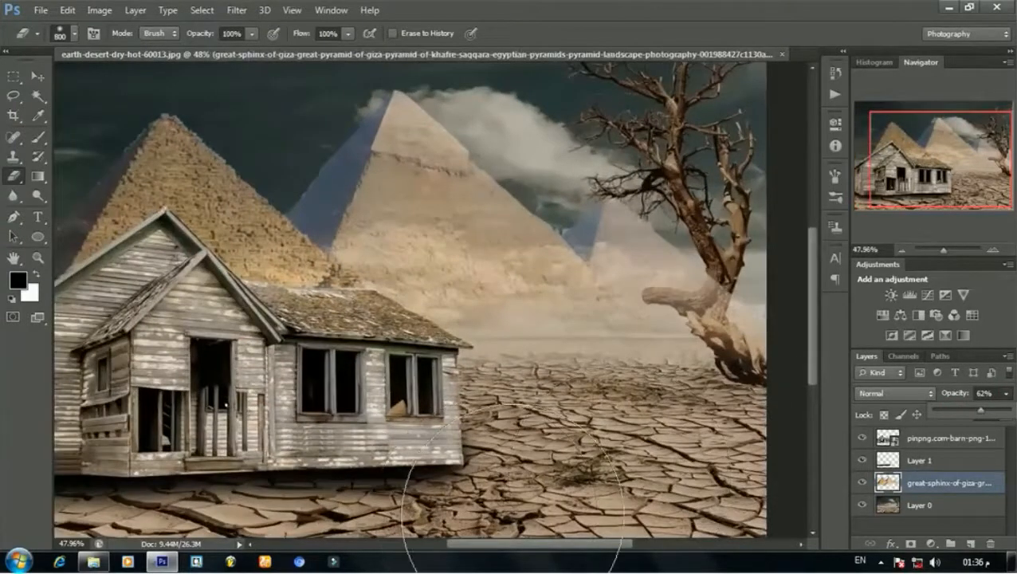
# Step: Shrink the eraser to 150 px and try erasing the pyramid haze over the dead tree's trunk
pyautogui.moveTo(492, 551); pyautogui.dragTo(545, 555)
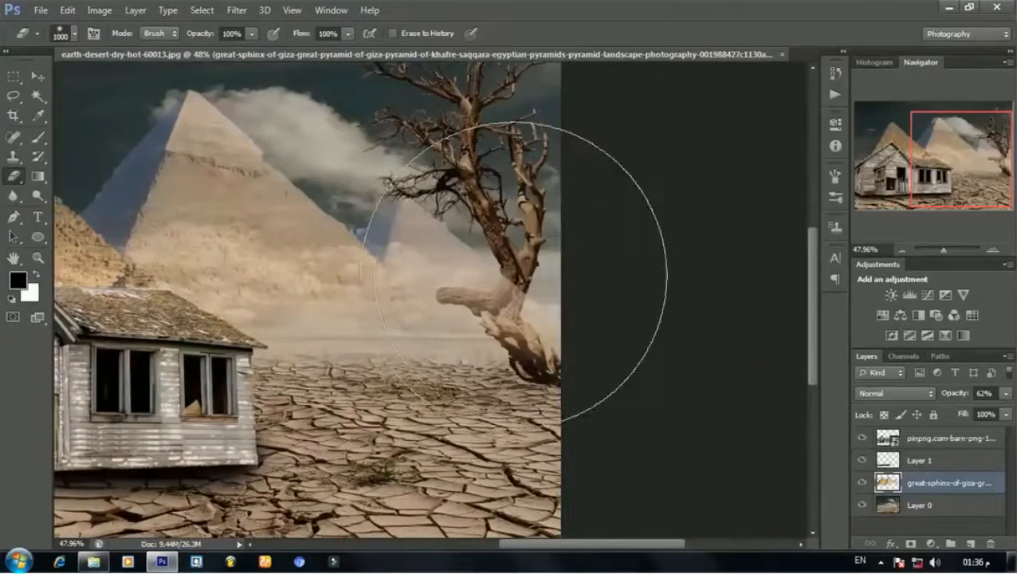
pyautogui.press('[')
pyautogui.press('[')
pyautogui.press('[')
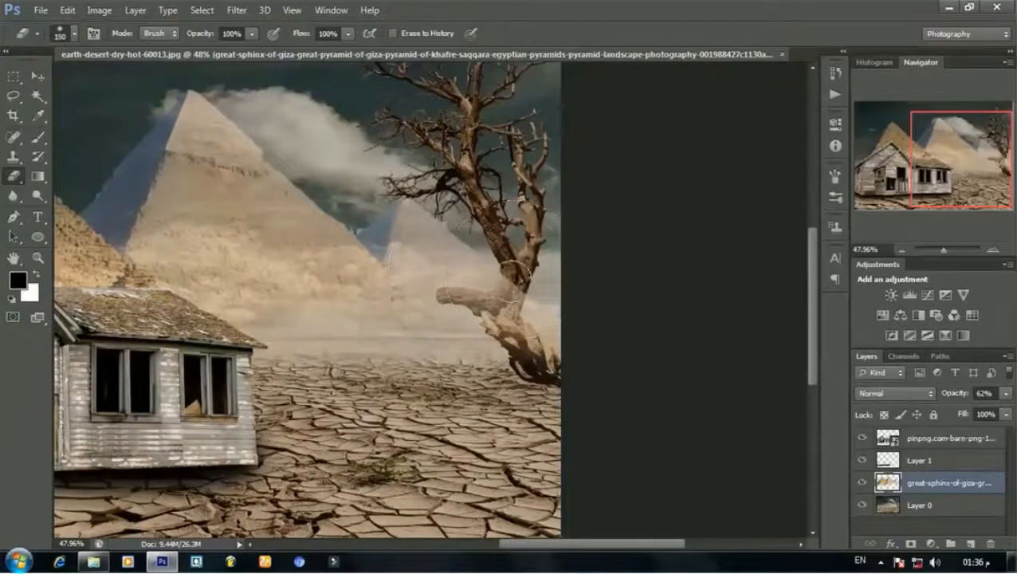
pyautogui.moveTo(514, 277); pyautogui.dragTo(506, 298)
# Step: Select the dead tree's trunk and low branch on Layer 0 with Quick Selection, subtracting the excess background around them
pyautogui.scroll(4, 500, 321)
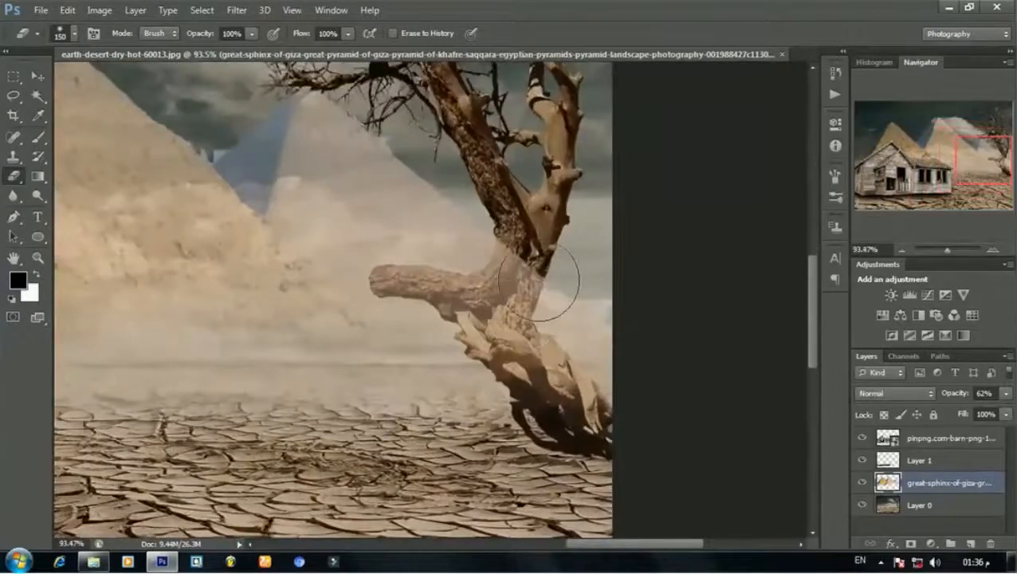
pyautogui.scroll(1, 478, 255)
pyautogui.click(924, 504)
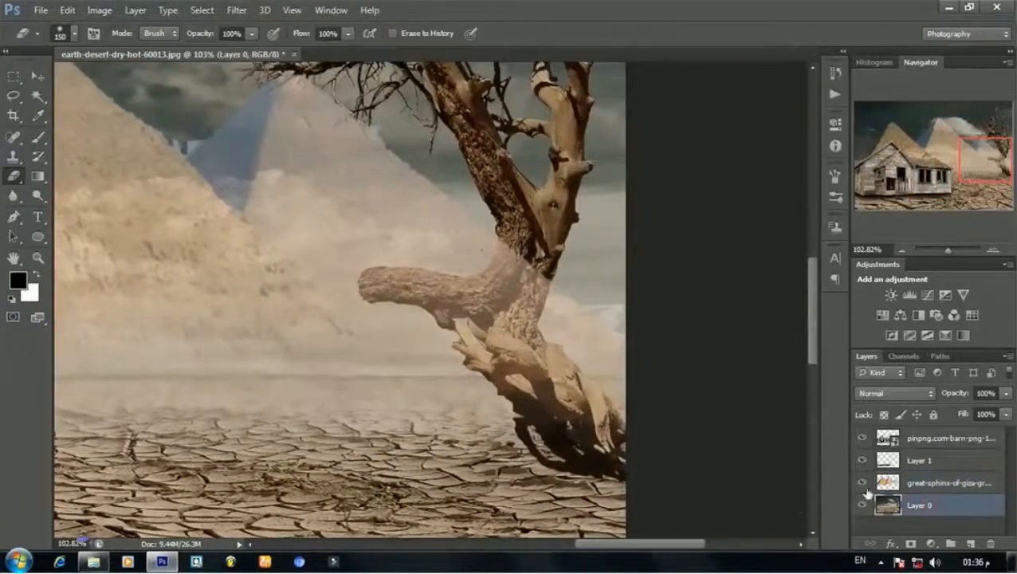
pyautogui.moveTo(37, 97); pyautogui.dragTo(82, 112)
pyautogui.click(111, 94)
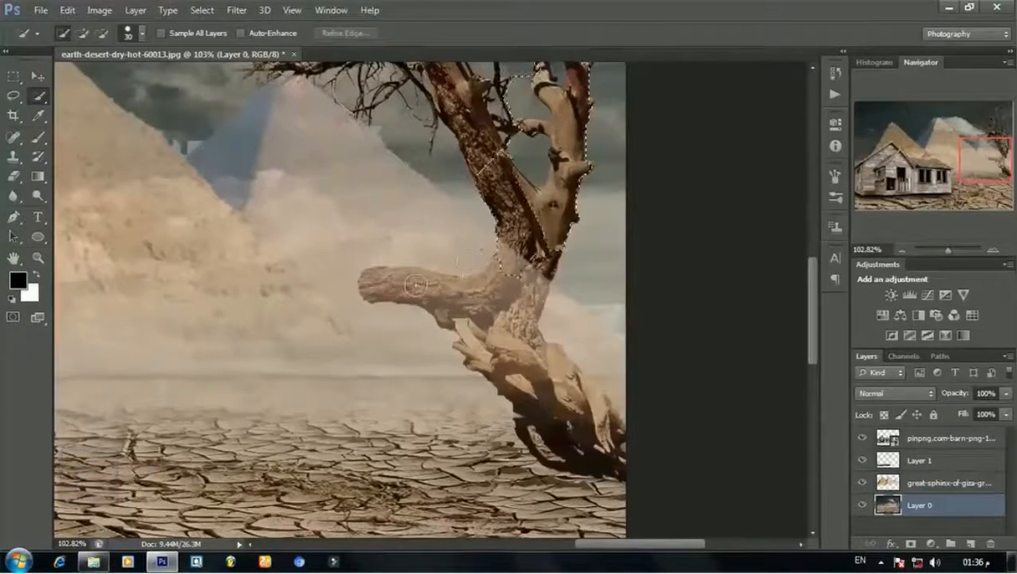
pyautogui.moveTo(415, 284)
pyautogui.mouseDown()
pyautogui.moveTo(369, 285)
pyautogui.moveTo(611, 432)
pyautogui.moveTo(620, 450)
pyautogui.moveTo(607, 421)
pyautogui.moveTo(678, 425)
pyautogui.mouseUp()
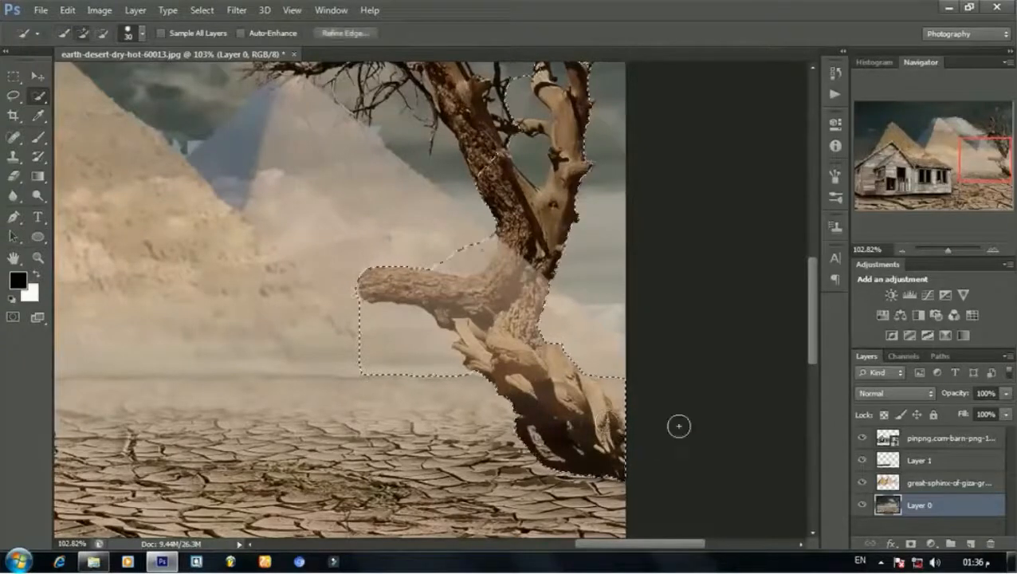
pyautogui.click(102, 33)
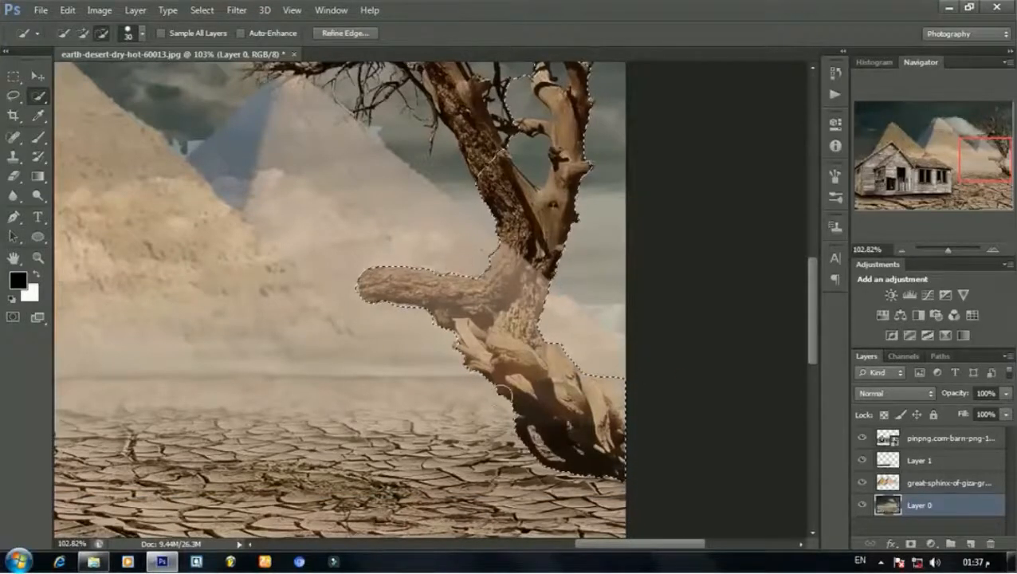
# Step: Erase the pyramid layer inside the tree selection with the 150 px eraser to clear the trunk, and deselect
pyautogui.click(13, 176)
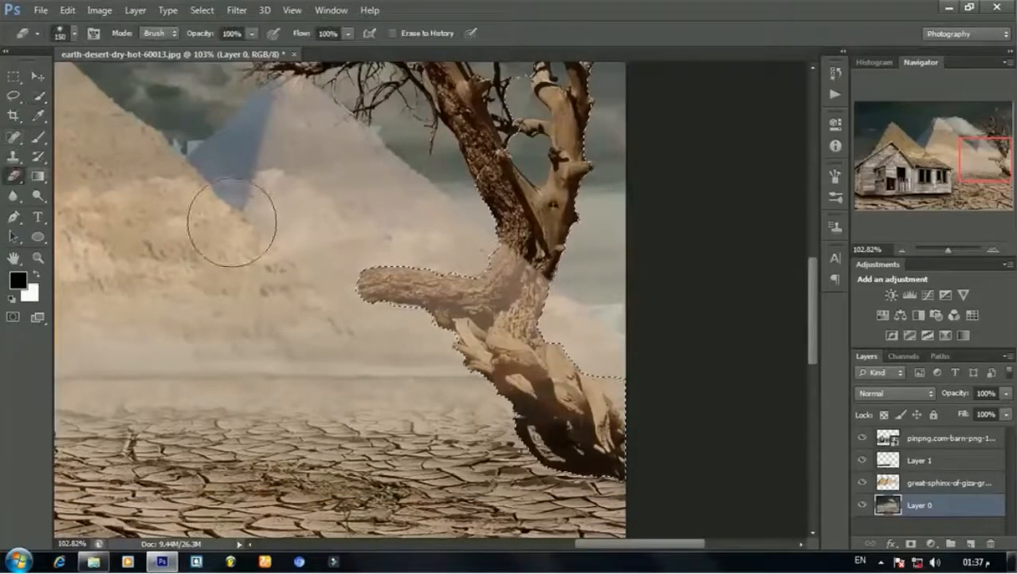
pyautogui.click(942, 485)
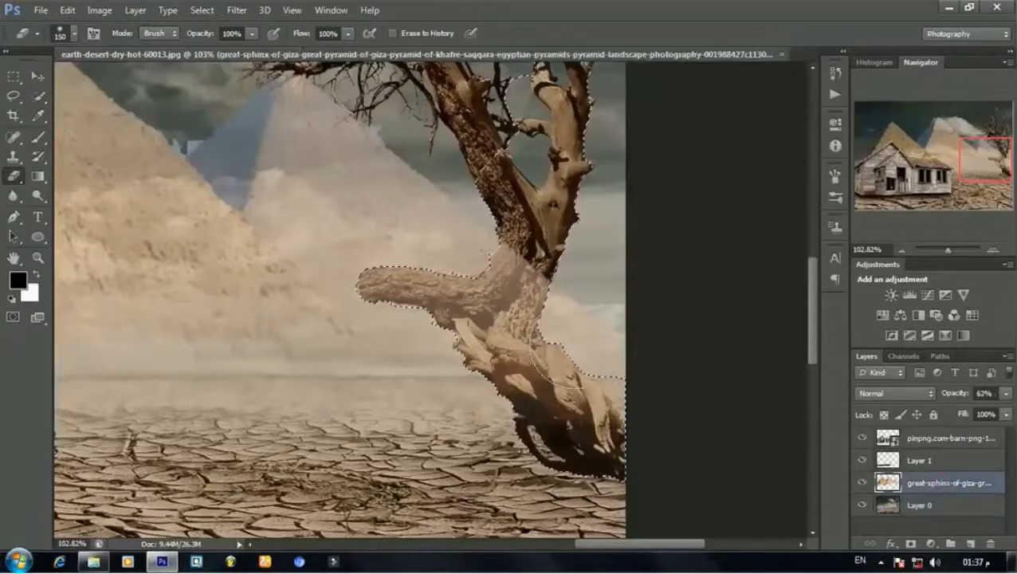
pyautogui.moveTo(486, 163)
pyautogui.mouseDown()
pyautogui.moveTo(488, 231)
pyautogui.moveTo(511, 279)
pyautogui.moveTo(466, 311)
pyautogui.moveTo(608, 431)
pyautogui.moveTo(557, 414)
pyautogui.moveTo(508, 363)
pyautogui.mouseUp()
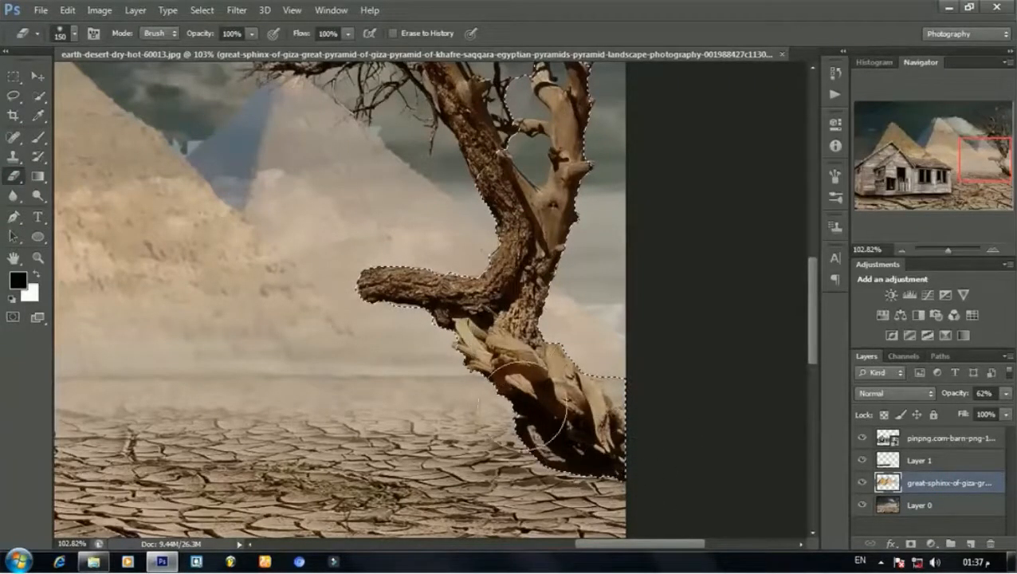
pyautogui.scroll(-3, 511, 362)
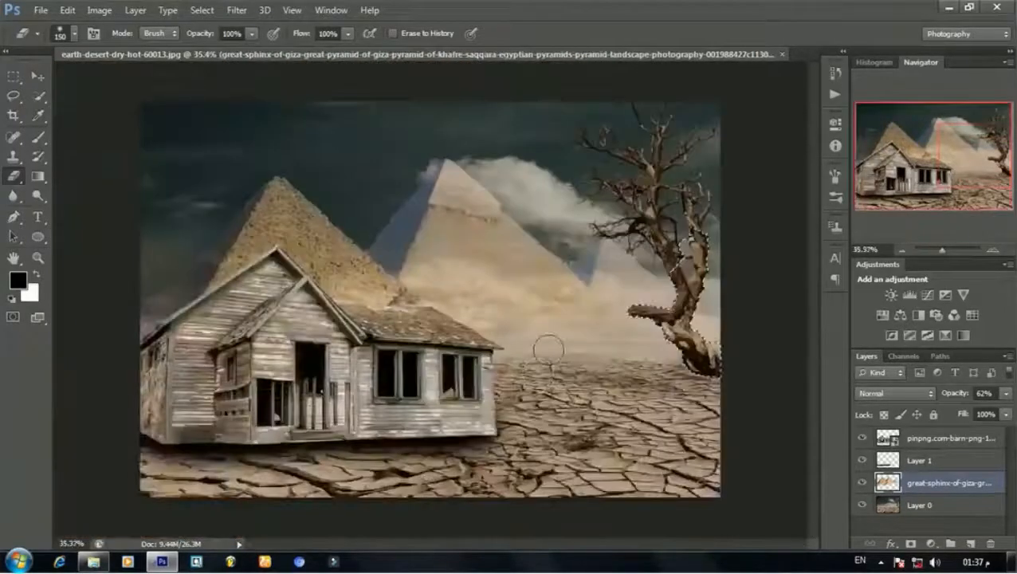
pyautogui.scroll(2, 558, 343)
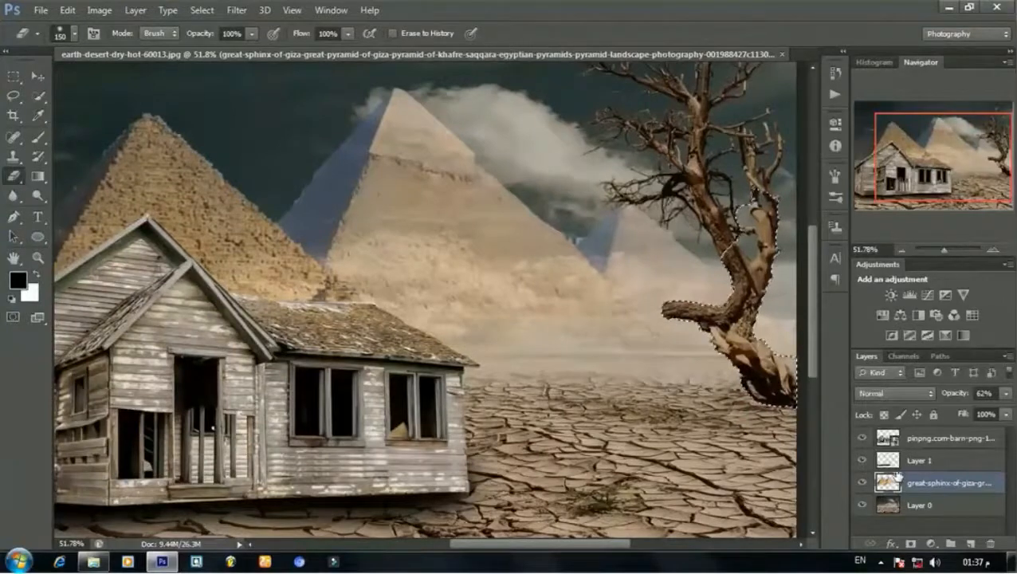
pyautogui.hotkey('ctrl', 'd')
pyautogui.scroll(1, 58, 438)
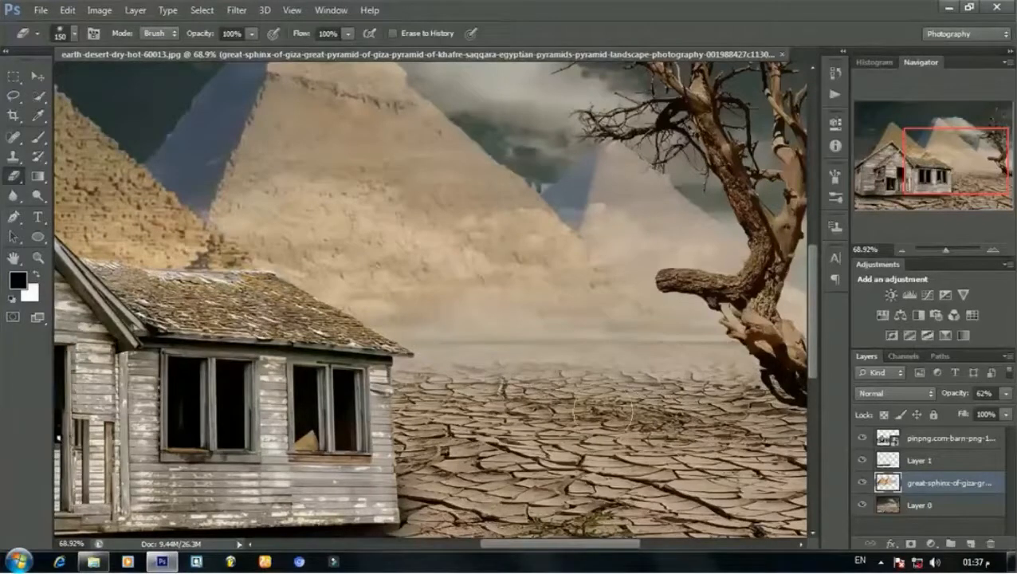
pyautogui.scroll(-3, 602, 412)
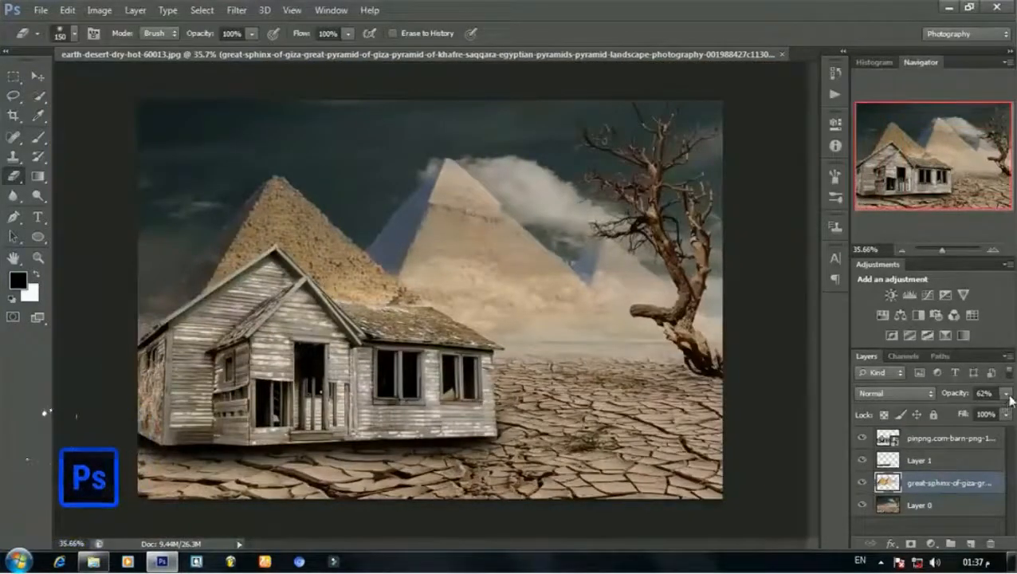
# Step: Raise the pyramid layer's opacity to 100%
pyautogui.click(1006, 393)
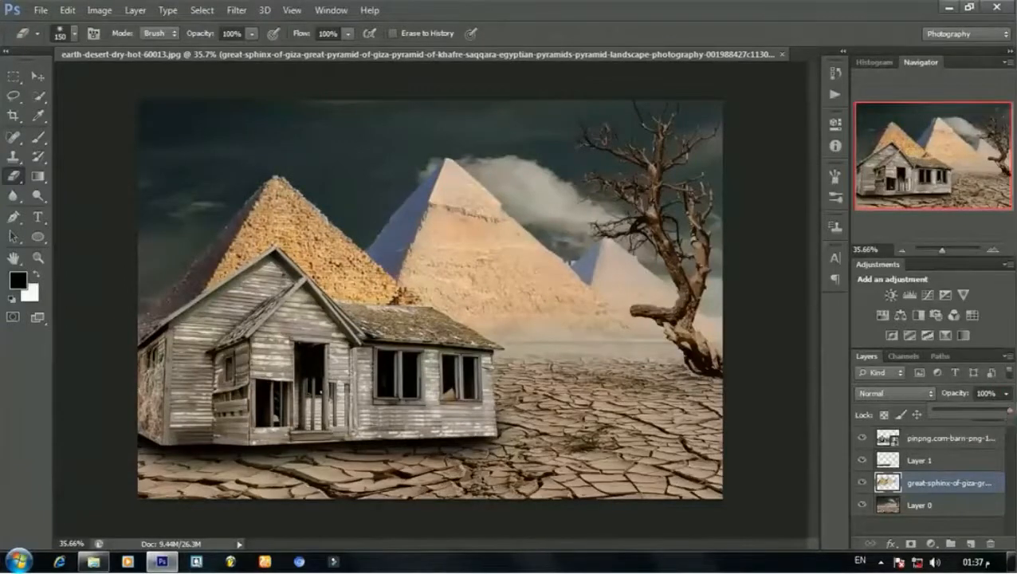
pyautogui.scroll(-4, 431, 311)
pyautogui.scroll(2, 430, 311)
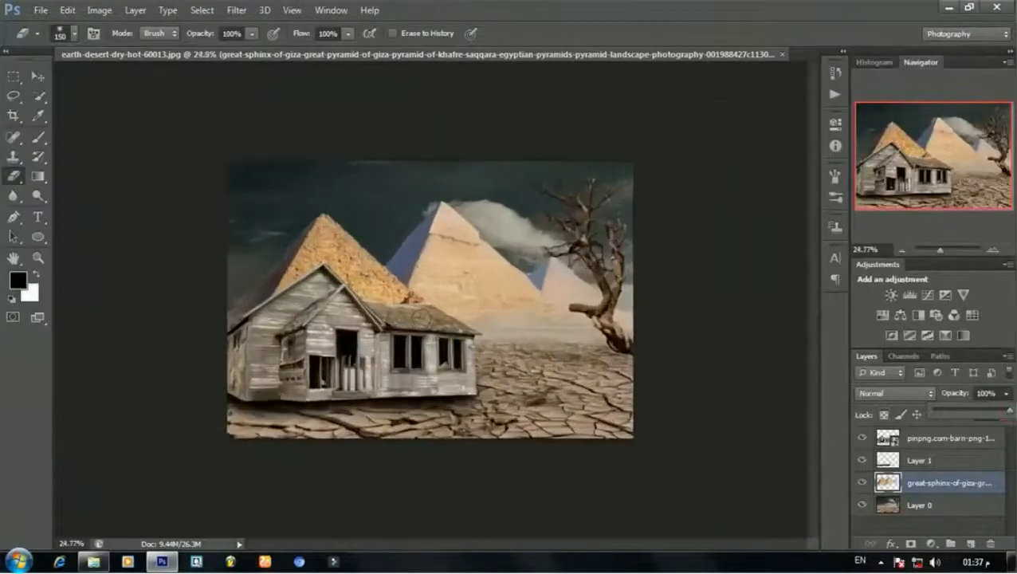
pyautogui.scroll(1, 378, 304)
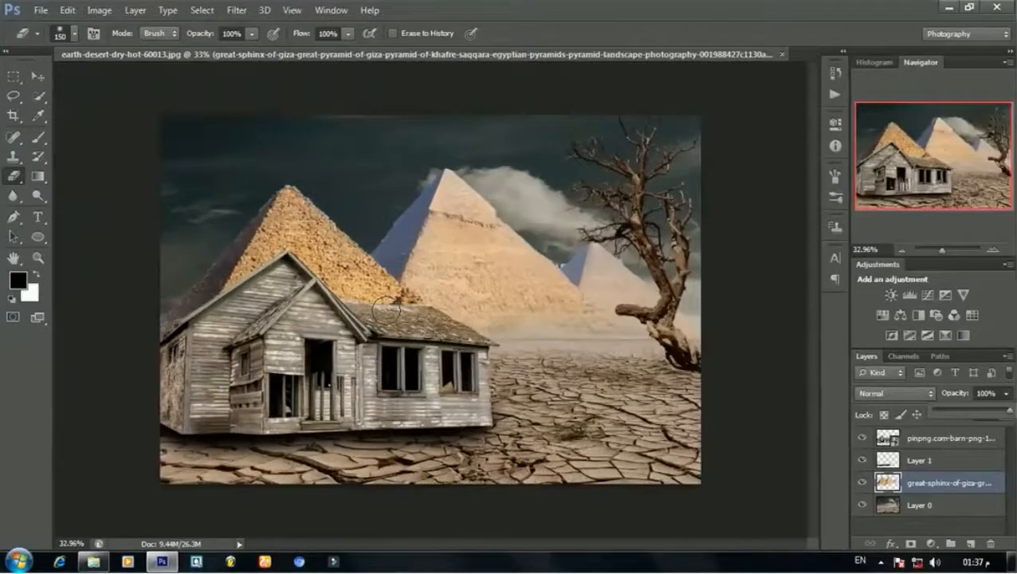
pyautogui.hotkey('ctrl', 't')
pyautogui.scroll(1, 714, 186)
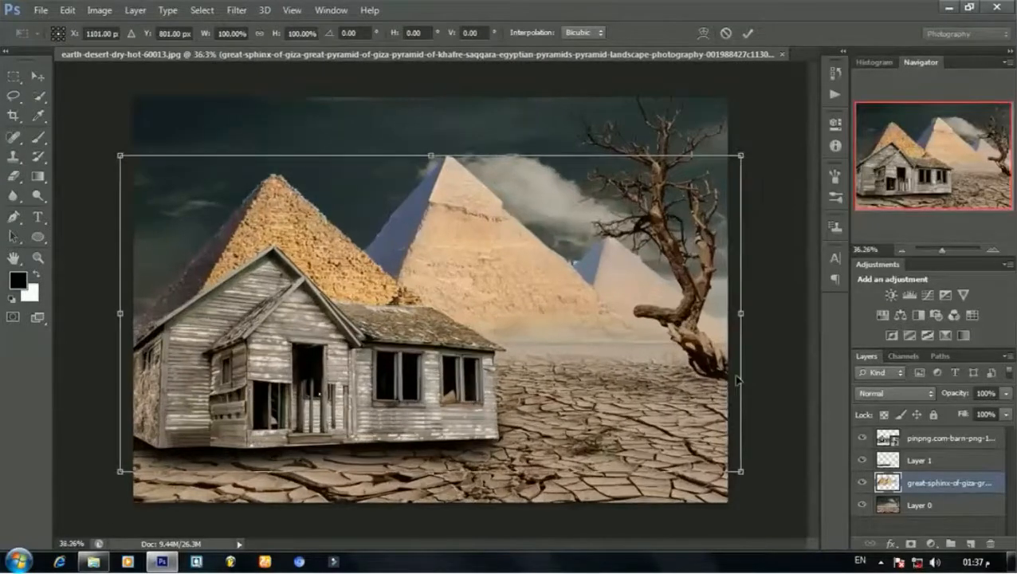
pyautogui.press('Return')
pyautogui.press('e')
# Step: Examine the pyramids' edges and their blend with the sky, house and dead tree, both close up and at full view
pyautogui.scroll(-2, 538, 295)
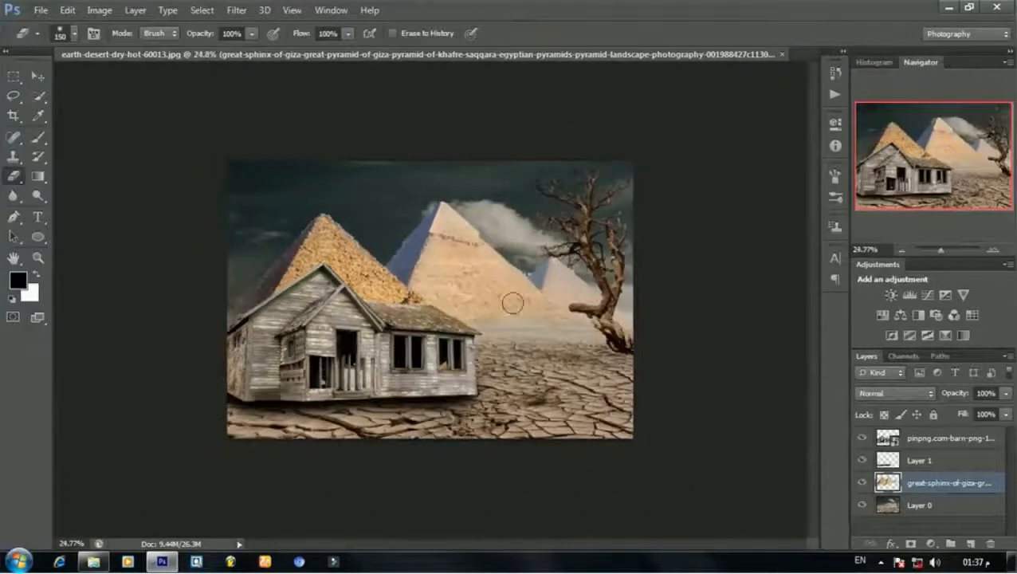
pyautogui.scroll(2, 479, 295)
pyautogui.scroll(3, 327, 153)
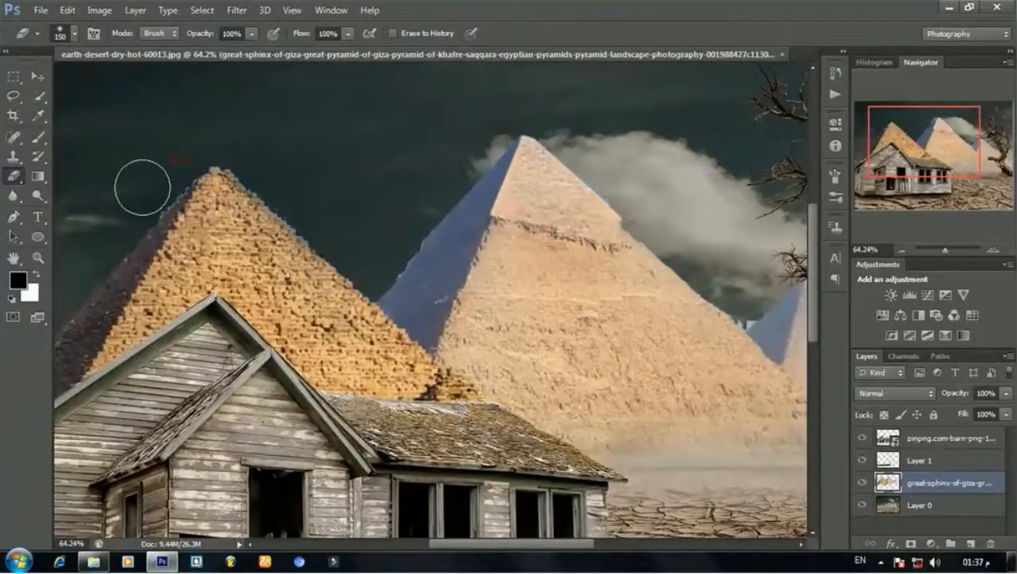
pyautogui.scroll(-2, 319, 148)
pyautogui.scroll(-1, 527, 144)
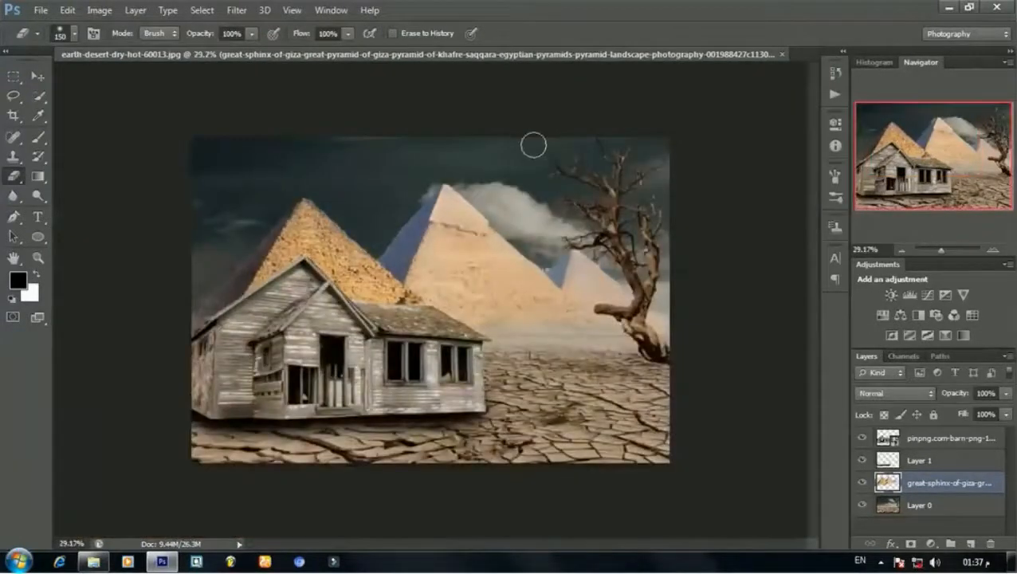
pyautogui.scroll(2, 533, 145)
pyautogui.scroll(-3, 570, 188)
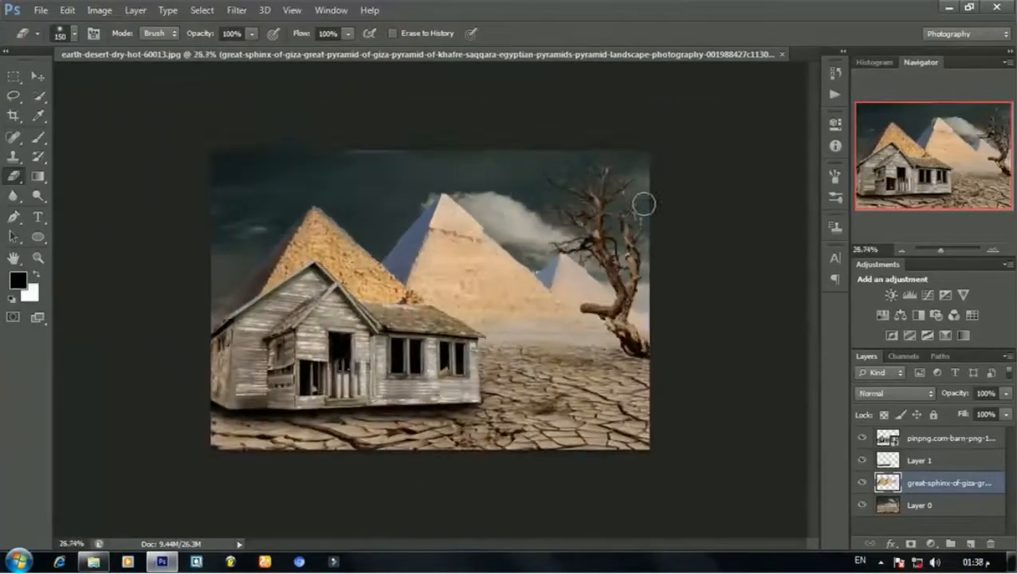
pyautogui.scroll(1, 605, 200)
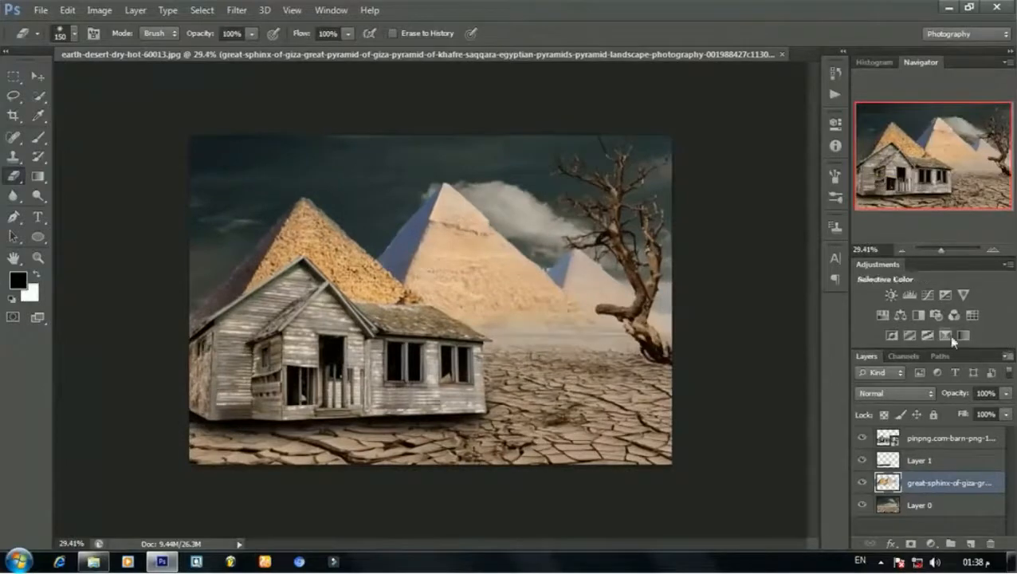
pyautogui.scroll(2, 617, 171)
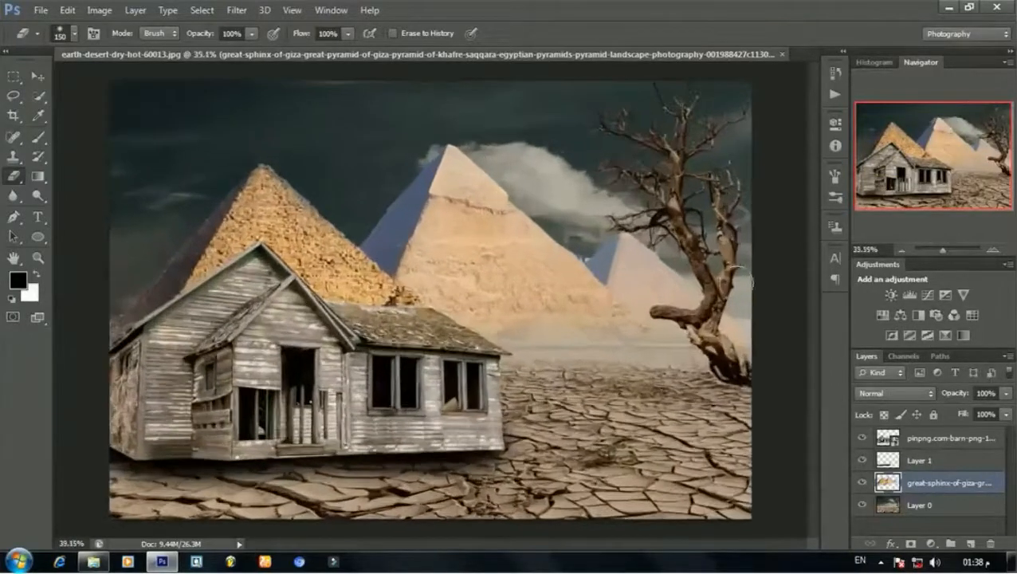
# Step: Create a new layer at the top of the stack and sample the dark sky above the pyramids as foreground colour
pyautogui.click(970, 538)
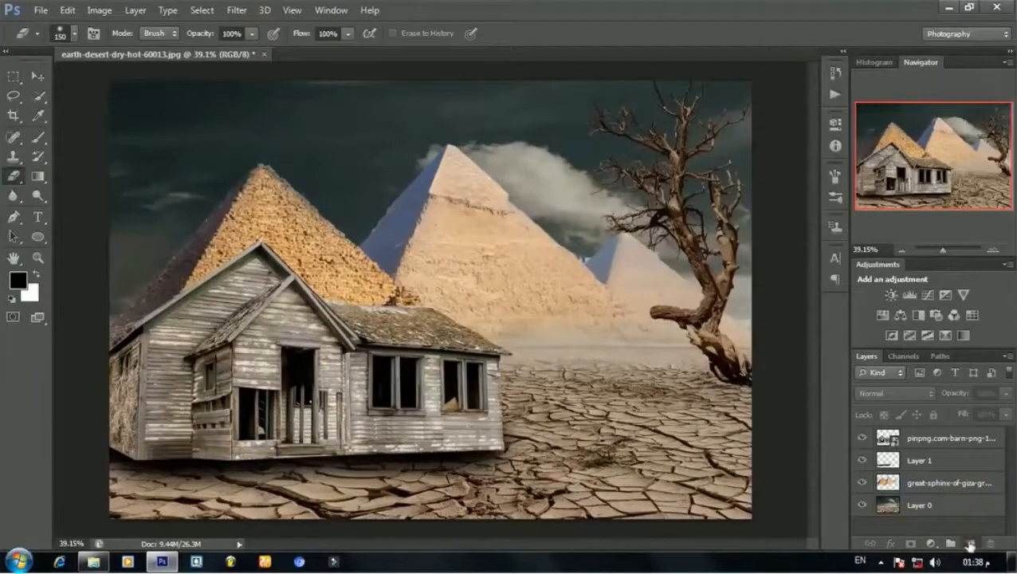
pyautogui.click(970, 543)
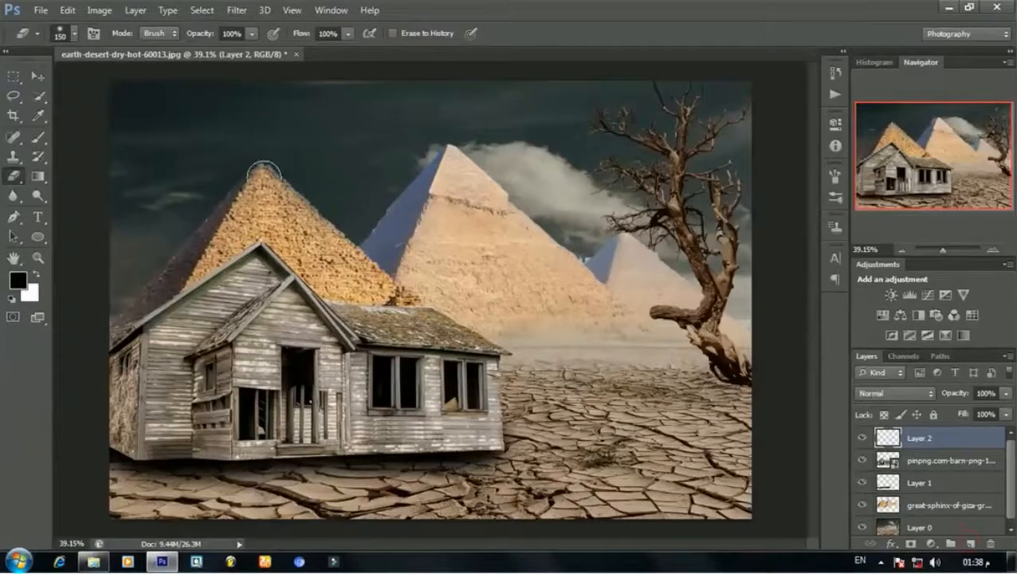
pyautogui.press('i')
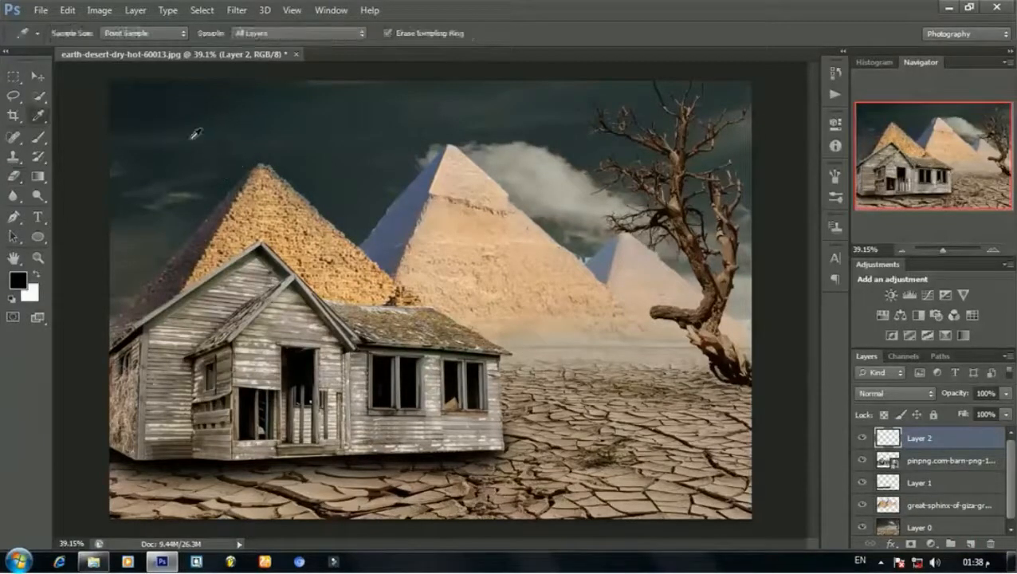
pyautogui.click(236, 111)
pyautogui.press('e')
pyautogui.press('o')
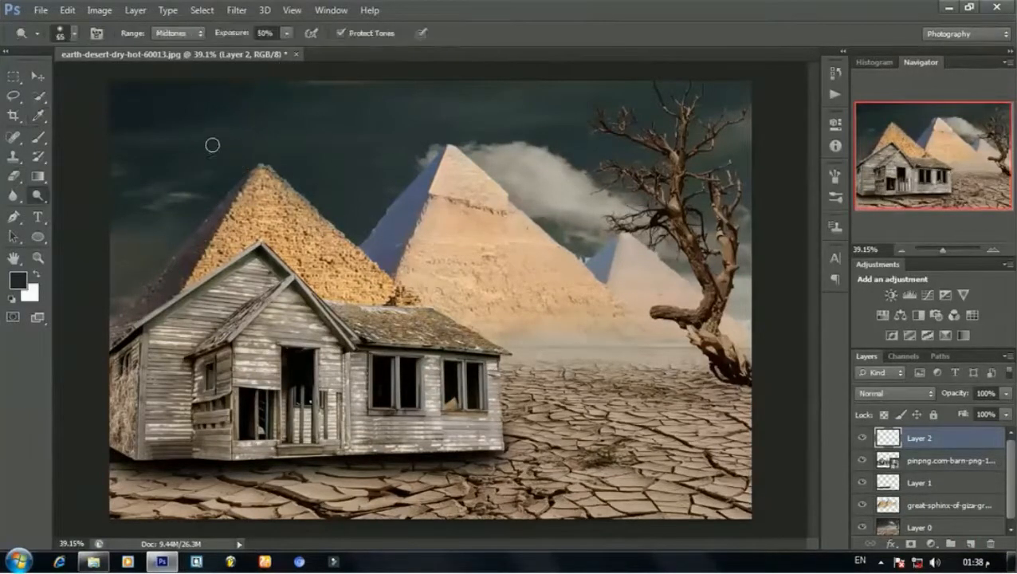
pyautogui.press(']')
pyautogui.press(']')
pyautogui.press(']')
pyautogui.press(']')
pyautogui.press(']')
pyautogui.press(']')
pyautogui.press(']')
pyautogui.press(']')
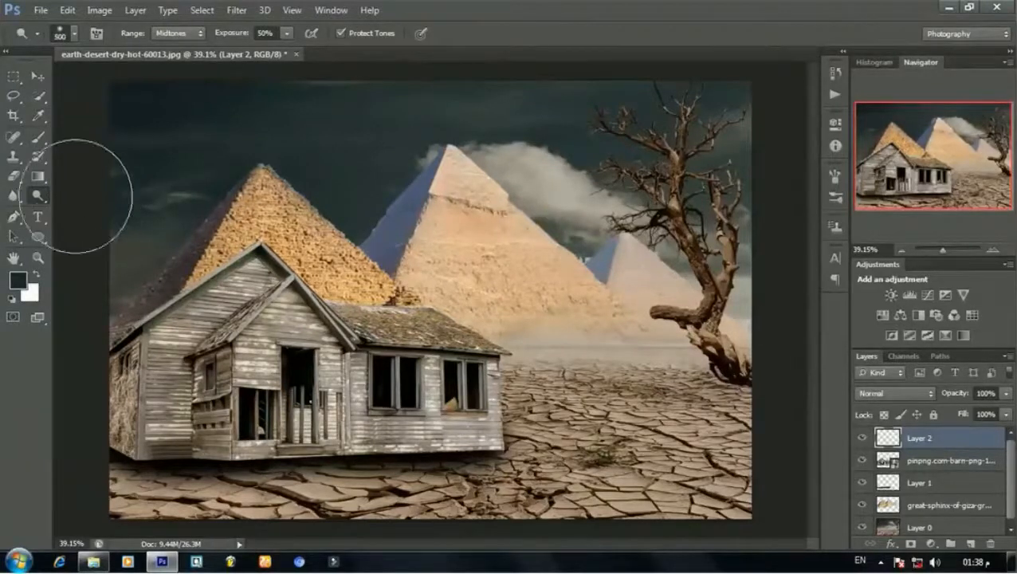
# Step: Paint the sampled colour over the sky between the pyramids with a 600 px soft brush, and soften it with Box Blur
pyautogui.click(38, 136)
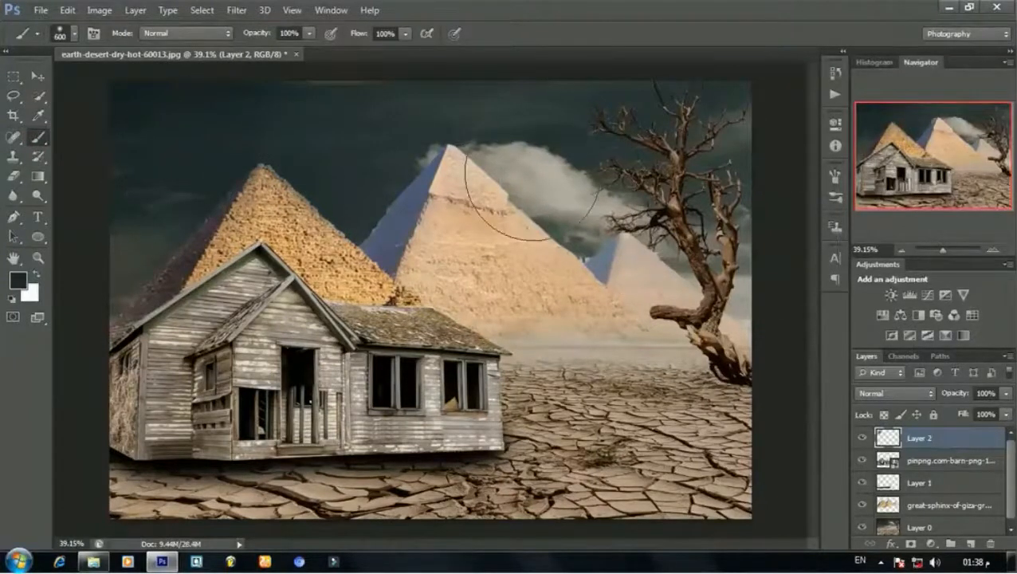
pyautogui.click(368, 149)
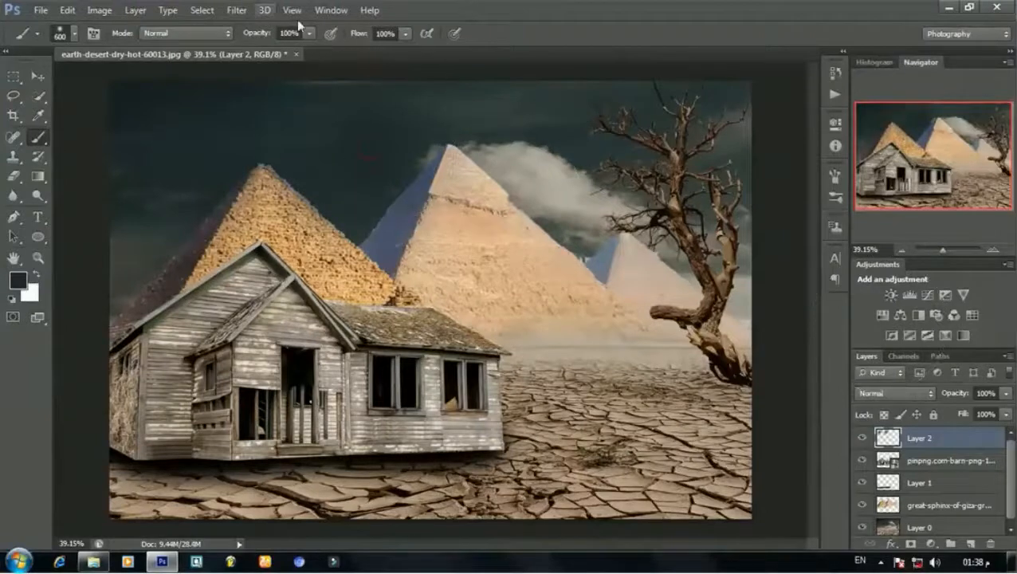
pyautogui.click(238, 10)
pyautogui.moveTo(268, 161)
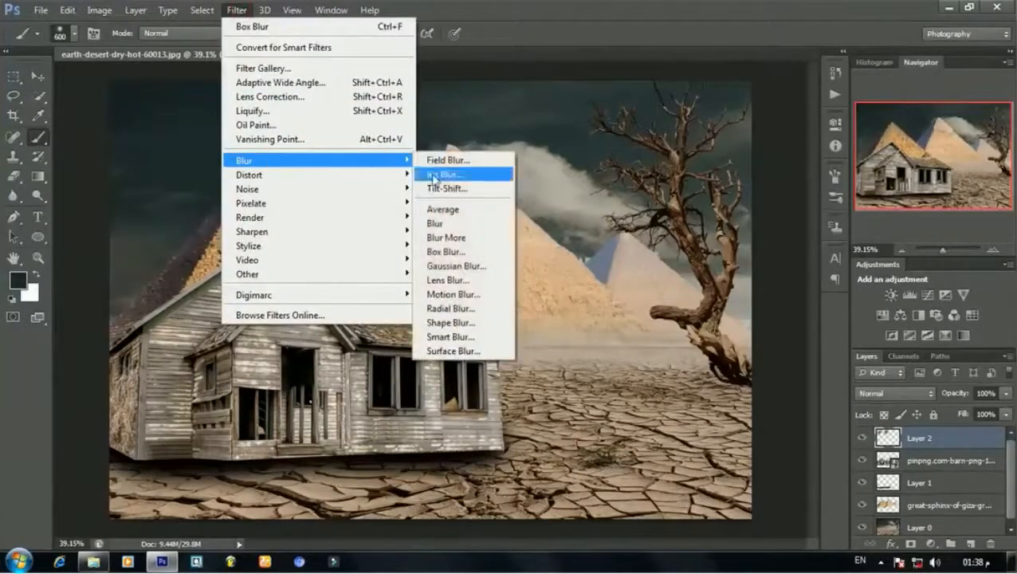
pyautogui.click(464, 253)
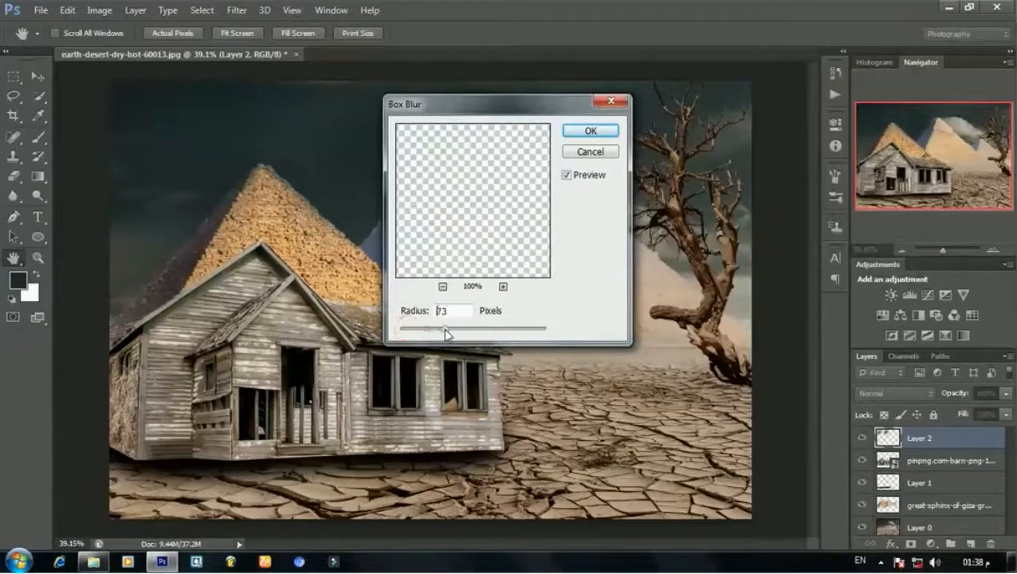
pyautogui.moveTo(447, 333); pyautogui.dragTo(427, 335)
pyautogui.press('Return')
# Step: Add another new layer above Layer 2
pyautogui.scroll(-3, 471, 247)
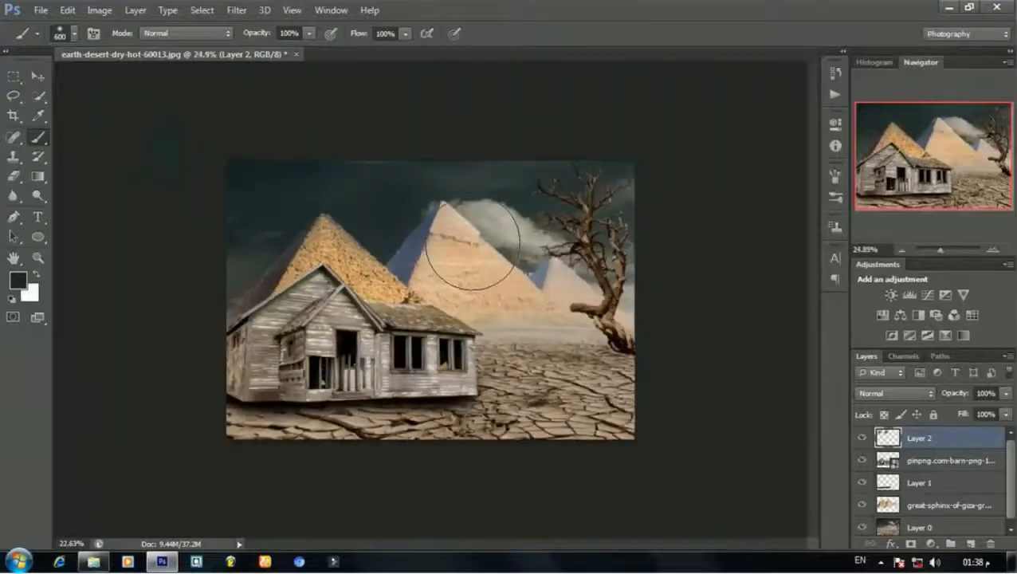
pyautogui.scroll(2, 489, 121)
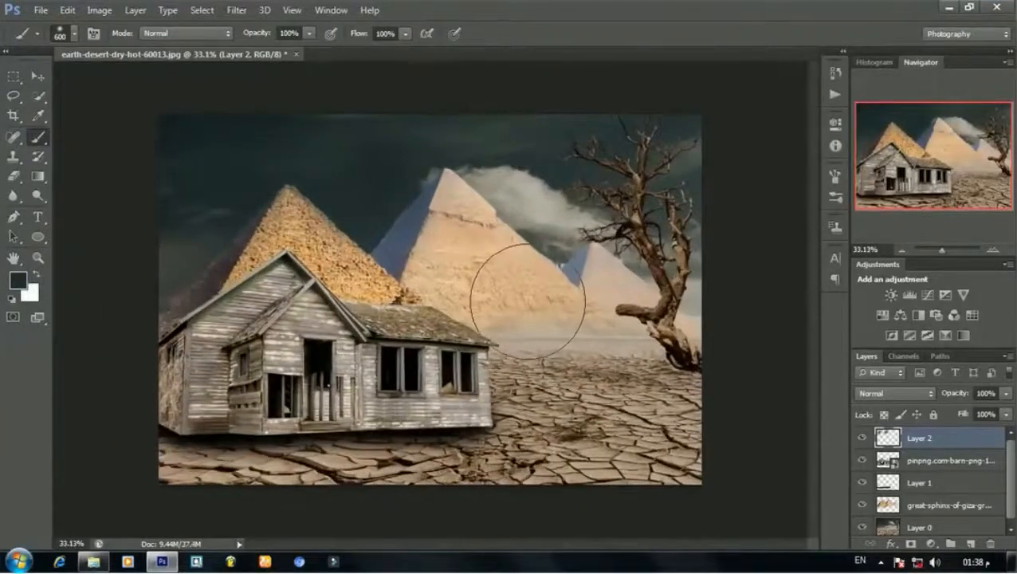
pyautogui.scroll(1, 622, 317)
pyautogui.scroll(-1, 479, 279)
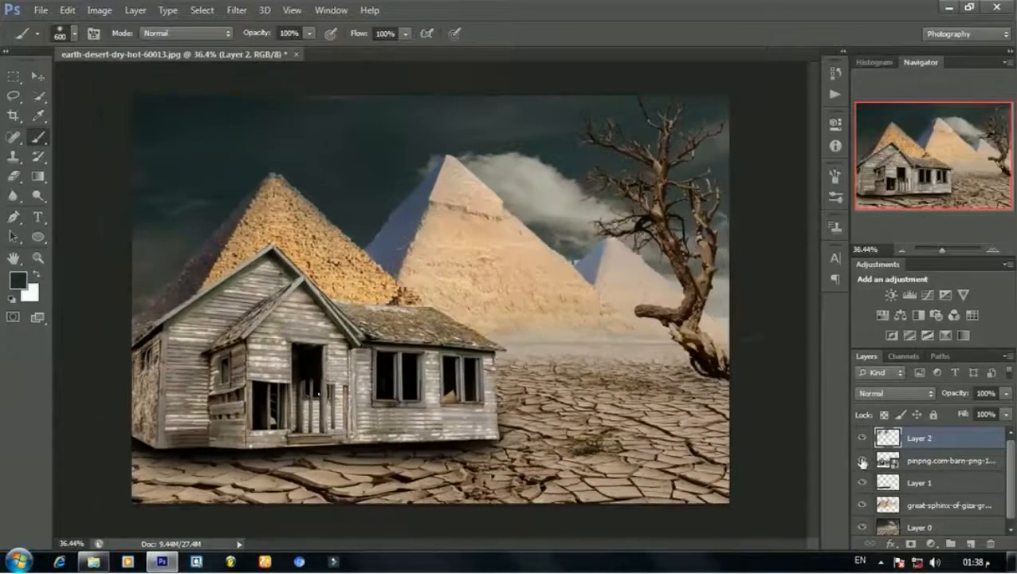
pyautogui.click(977, 546)
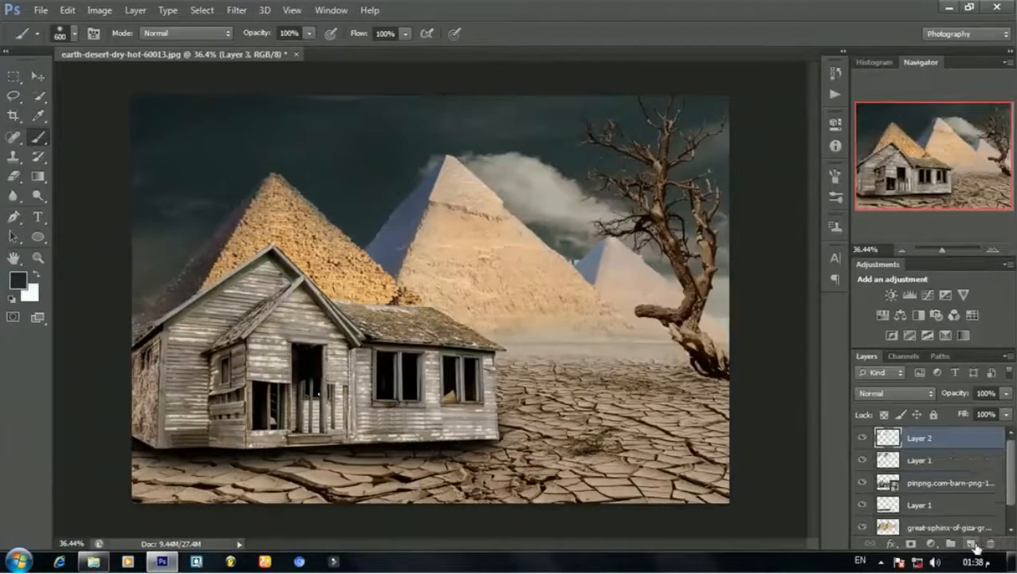
# Step: Browse the brush presets and choose the 1593 px cloud-shaped tip
pyautogui.rightClick(357, 339)
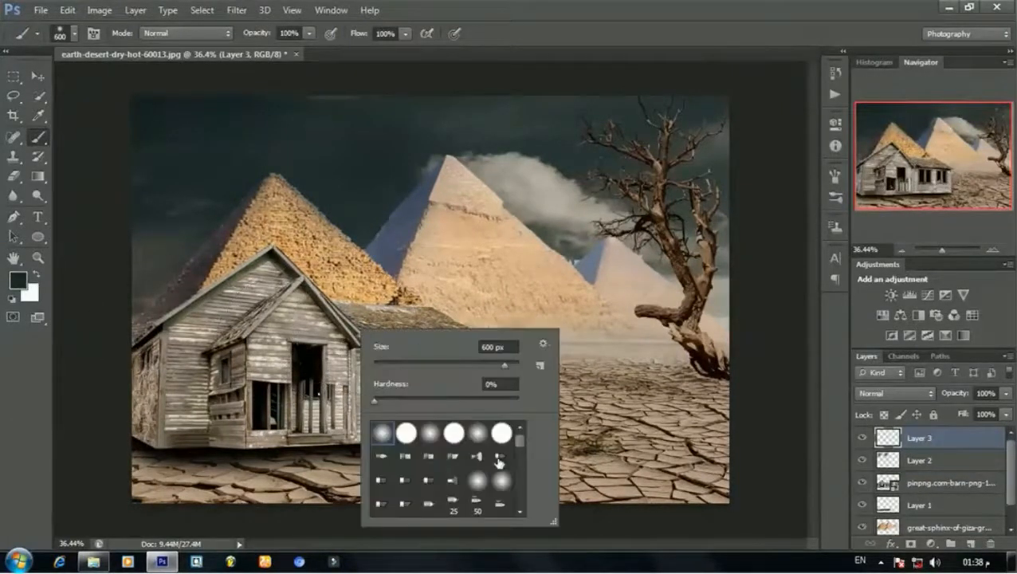
pyautogui.moveTo(523, 444)
pyautogui.mouseDown()
pyautogui.moveTo(523, 508)
pyautogui.moveTo(520, 477)
pyautogui.mouseUp()
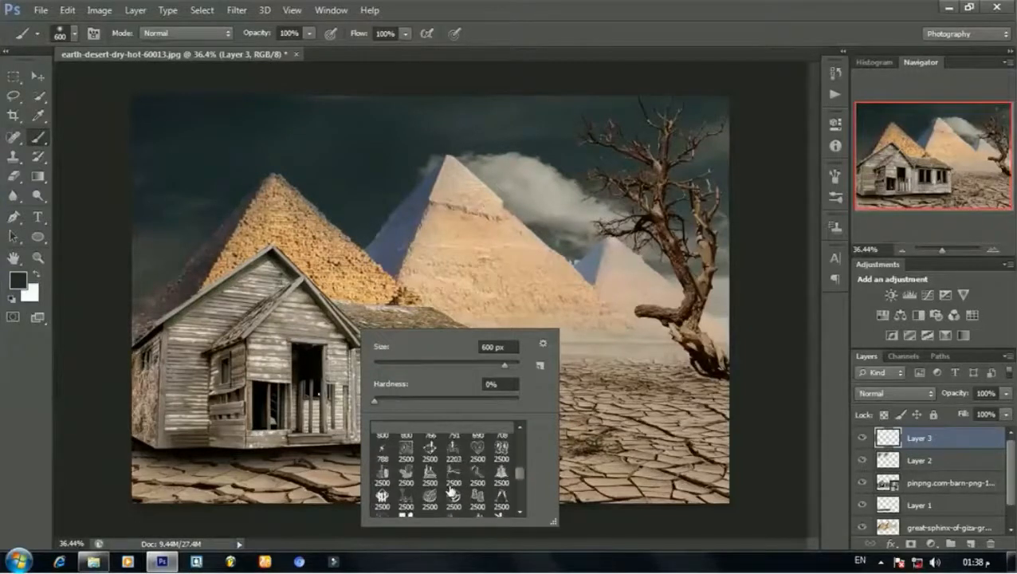
pyautogui.scroll(3, 452, 490)
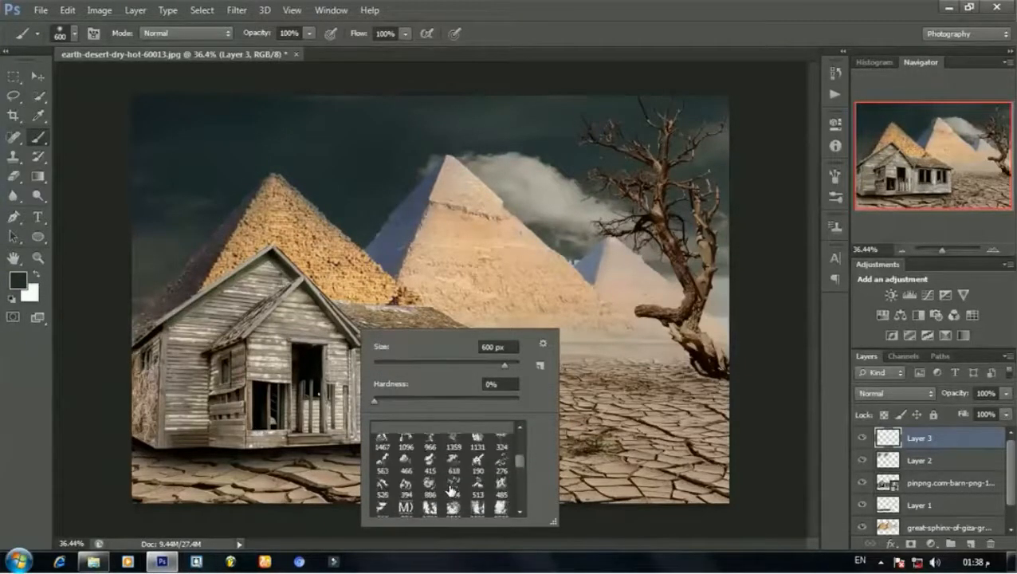
pyautogui.scroll(2, 451, 490)
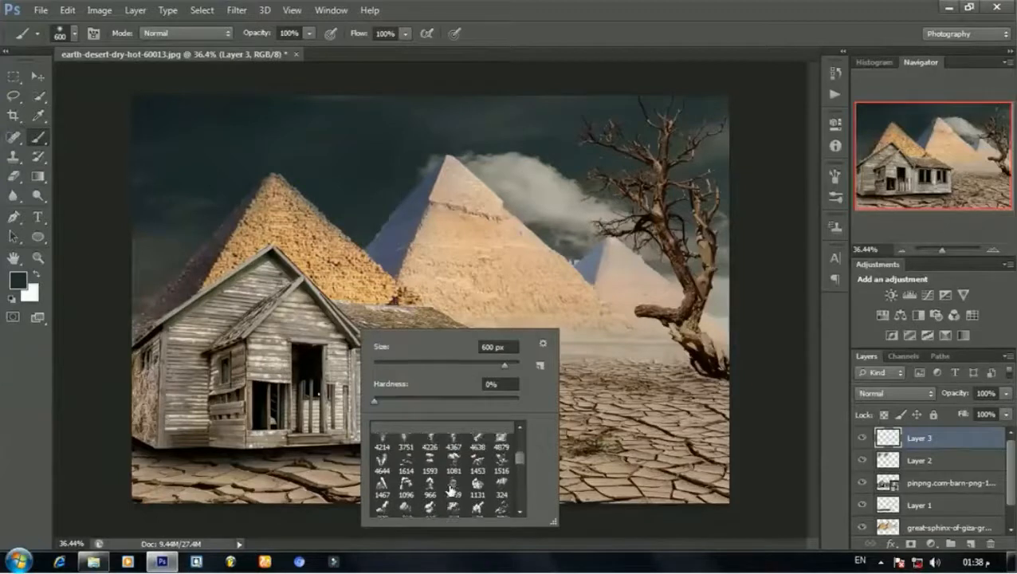
pyautogui.scroll(3, 451, 490)
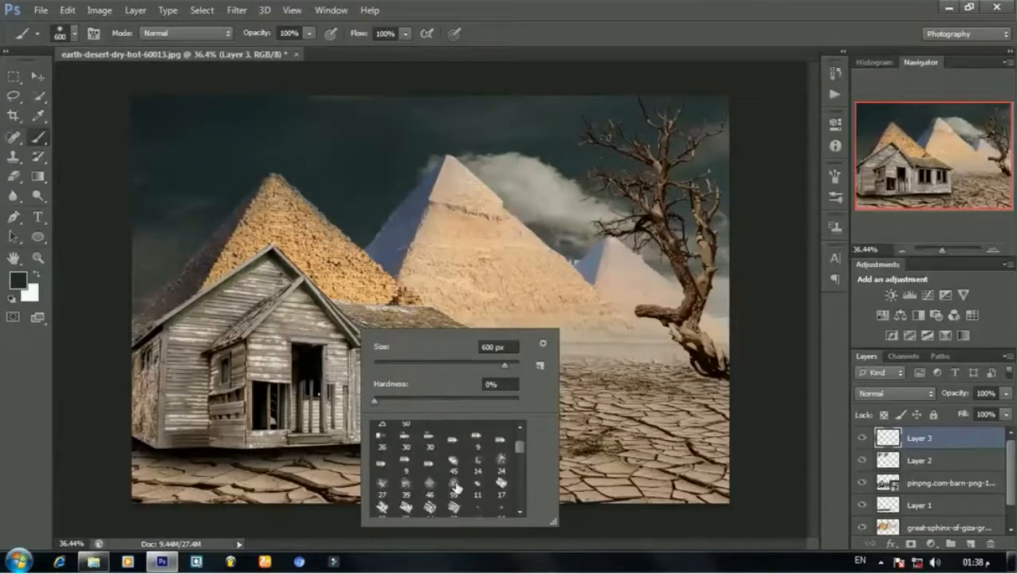
pyautogui.scroll(-3, 456, 487)
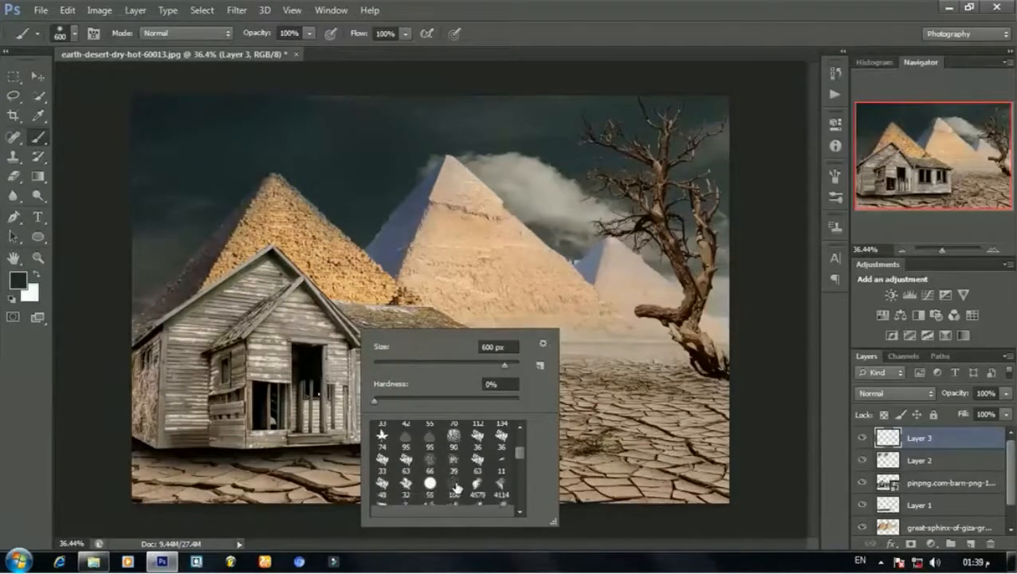
pyautogui.scroll(-1, 456, 487)
pyautogui.scroll(-1, 463, 490)
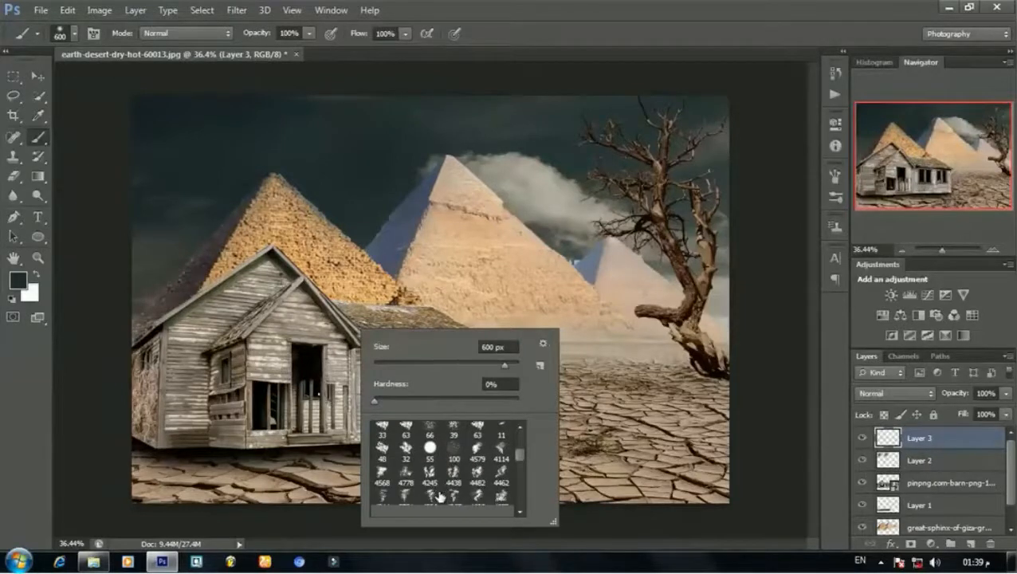
pyautogui.scroll(-1, 440, 496)
pyautogui.click(430, 494)
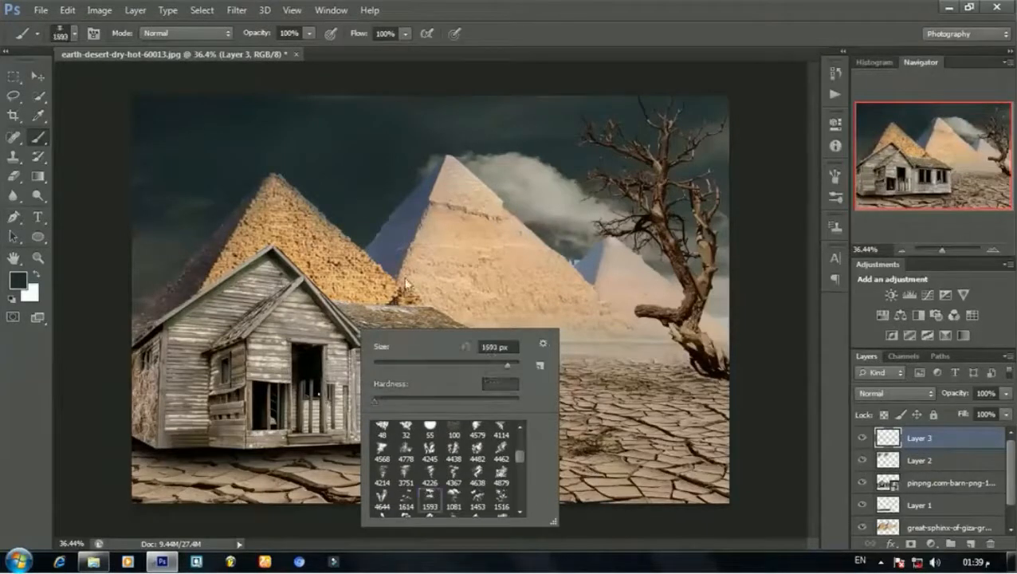
pyautogui.press('Return')
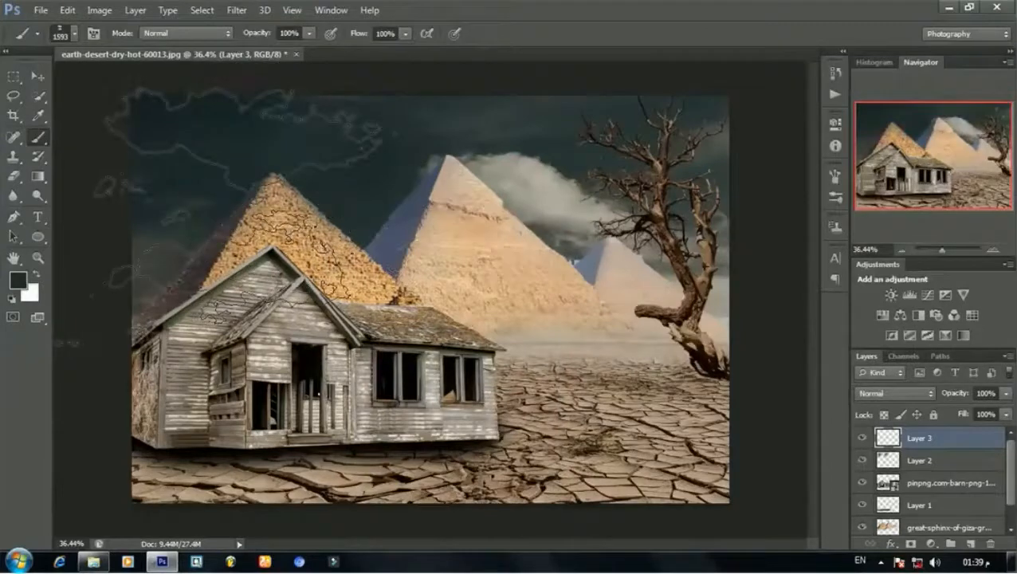
# Step: Reduce the cloud-shaped brush to 1000 px
pyautogui.press('[')
pyautogui.press('[')
pyautogui.press('[')
pyautogui.press('[')
pyautogui.press('[')
pyautogui.press('[')
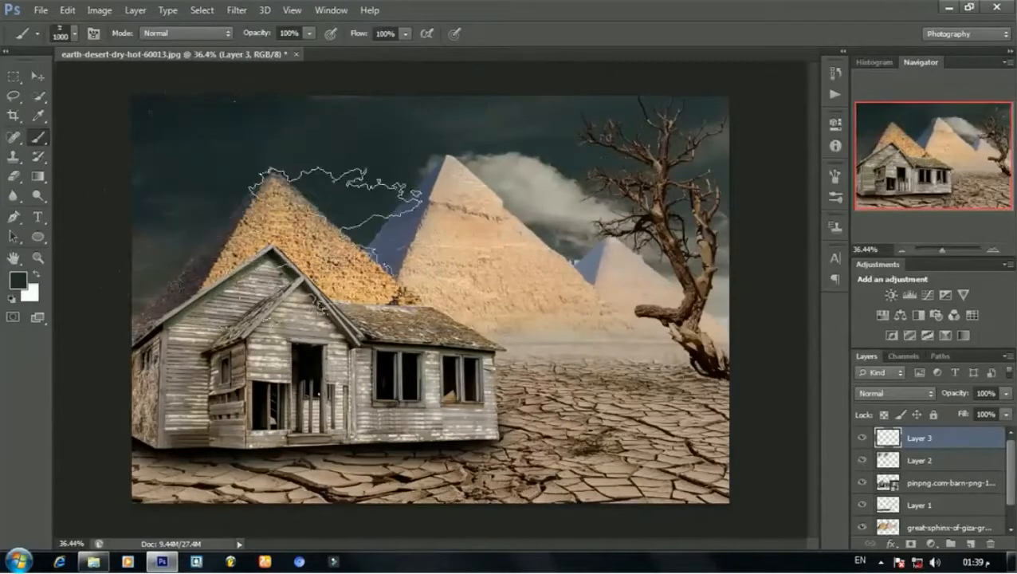
pyautogui.rightClick(257, 200)
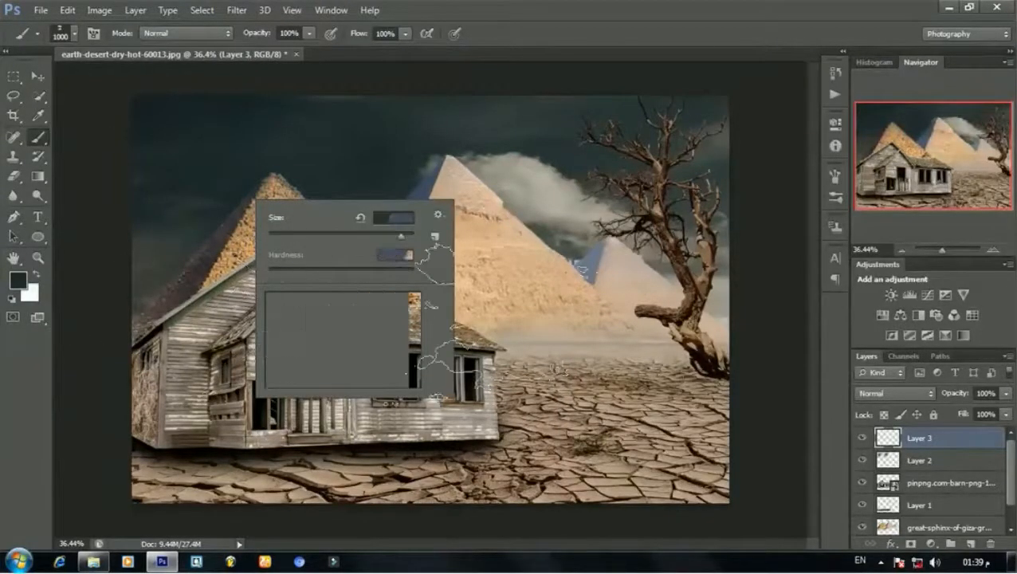
pyautogui.press('Return')
# Step: Set the foreground colour to a very light grey, almost white
pyautogui.click(20, 281)
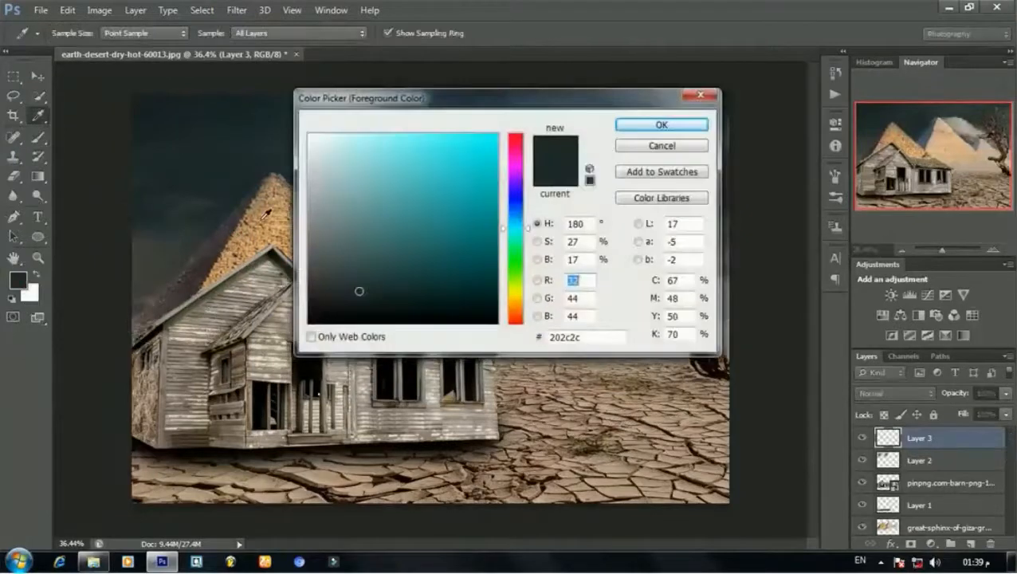
pyautogui.moveTo(312, 141)
pyautogui.mouseDown()
pyautogui.moveTo(294, 144)
pyautogui.moveTo(311, 151)
pyautogui.mouseUp()
pyautogui.press('Return')
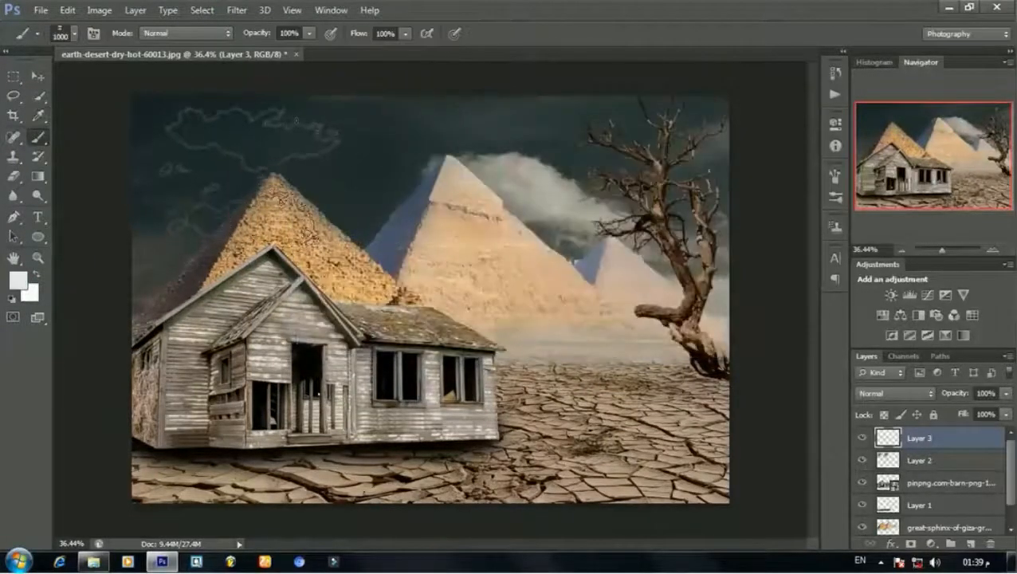
# Step: Stamp white clouds with the 1000 px cloud brush around the front pyramid, above the middle pyramid and behind the dead tree
pyautogui.click(108, 268)
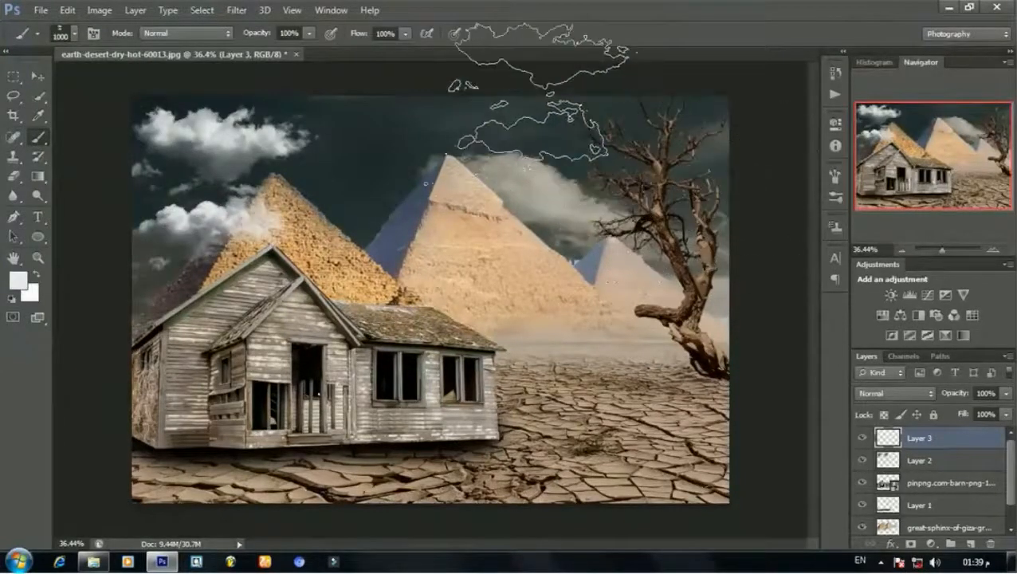
pyautogui.click(528, 124)
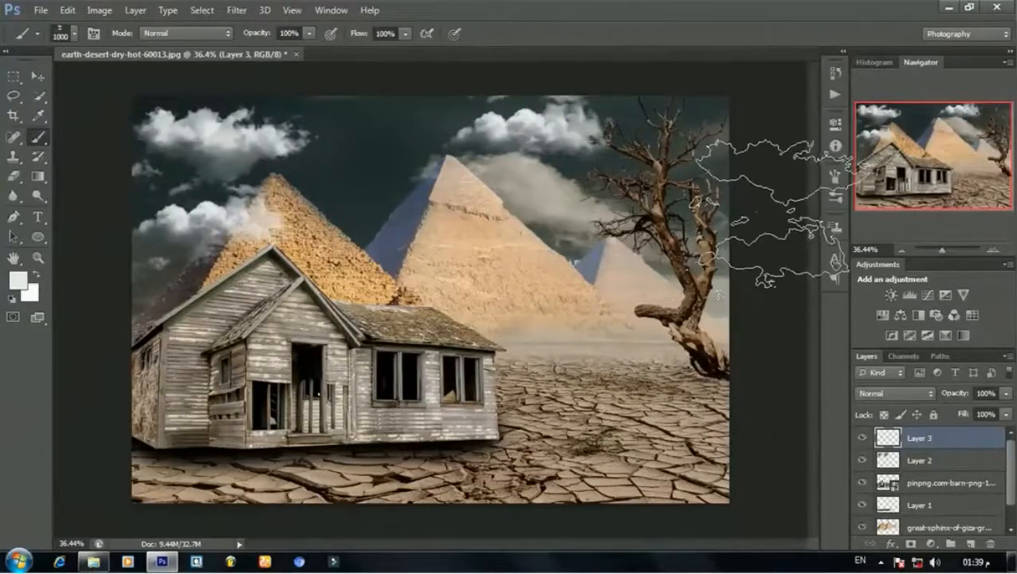
pyautogui.scroll(-3, 530, 275)
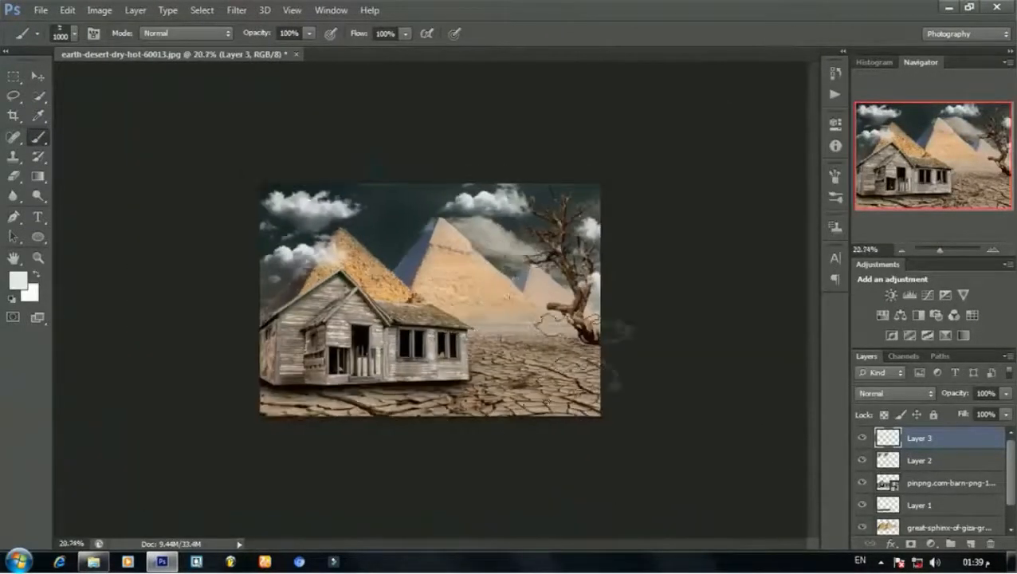
pyautogui.scroll(3, 526, 275)
pyautogui.click(38, 75)
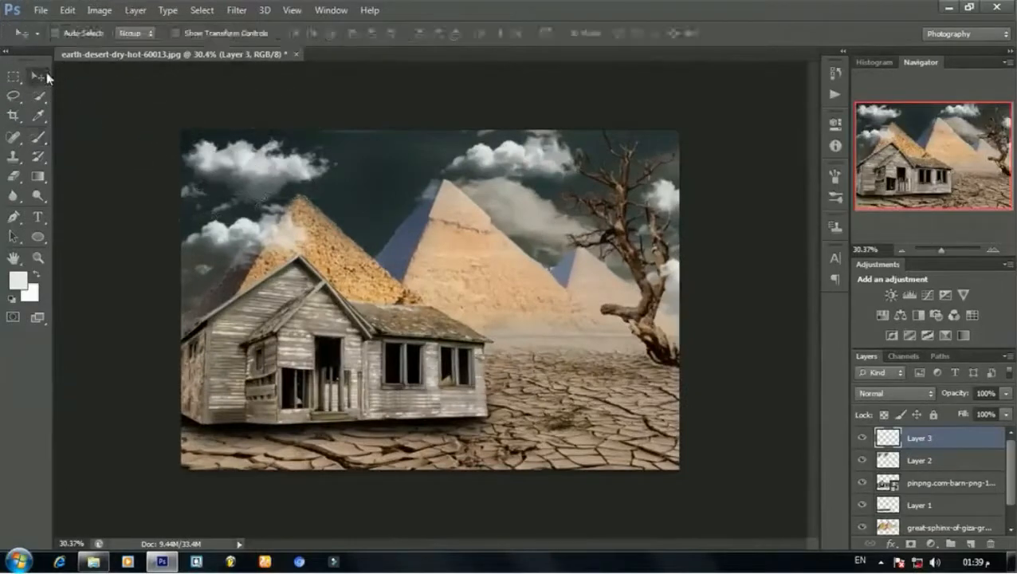
# Step: Add a Color Lookup adjustment layer with the Bleach Bypass look and reduce its opacity to 24%
pyautogui.scroll(1, 465, 276)
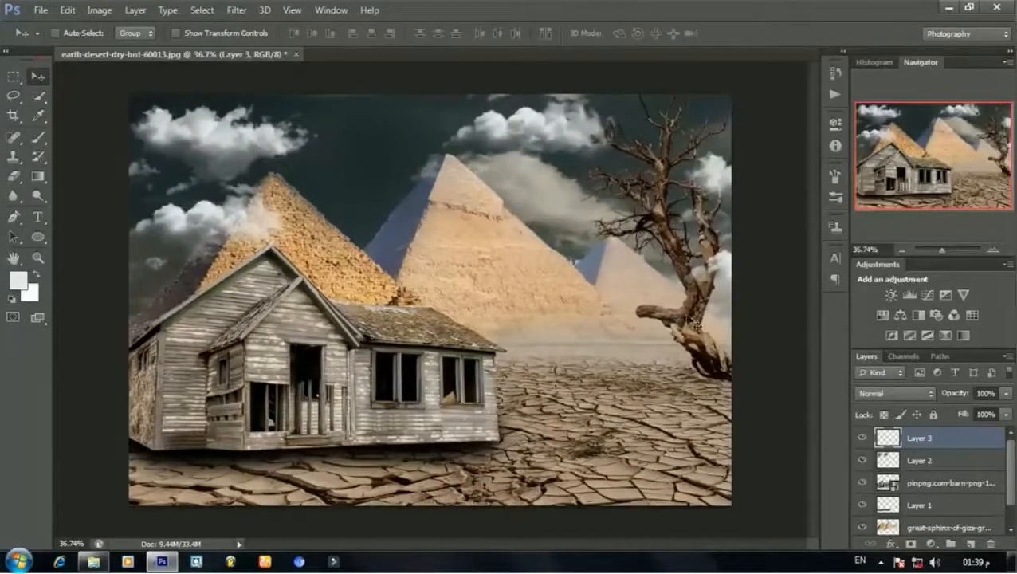
pyautogui.scroll(-1, 558, 394)
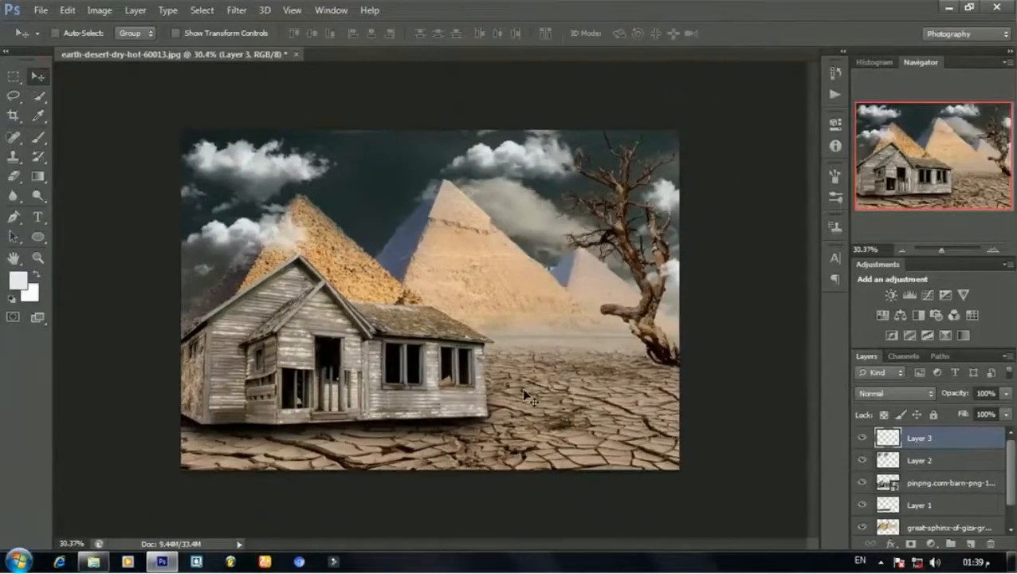
pyautogui.scroll(-1, 519, 381)
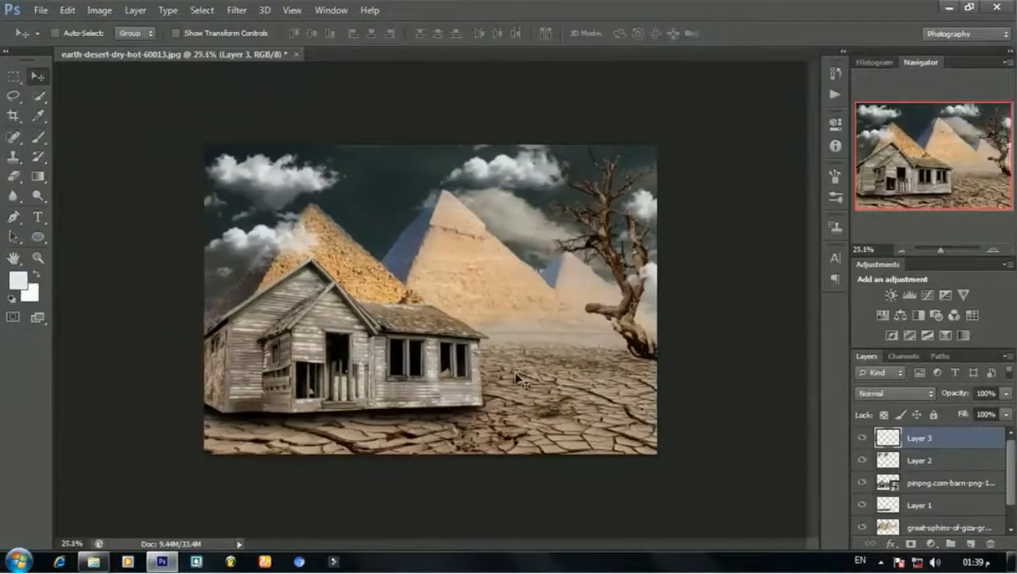
pyautogui.click(972, 316)
pyautogui.click(777, 162)
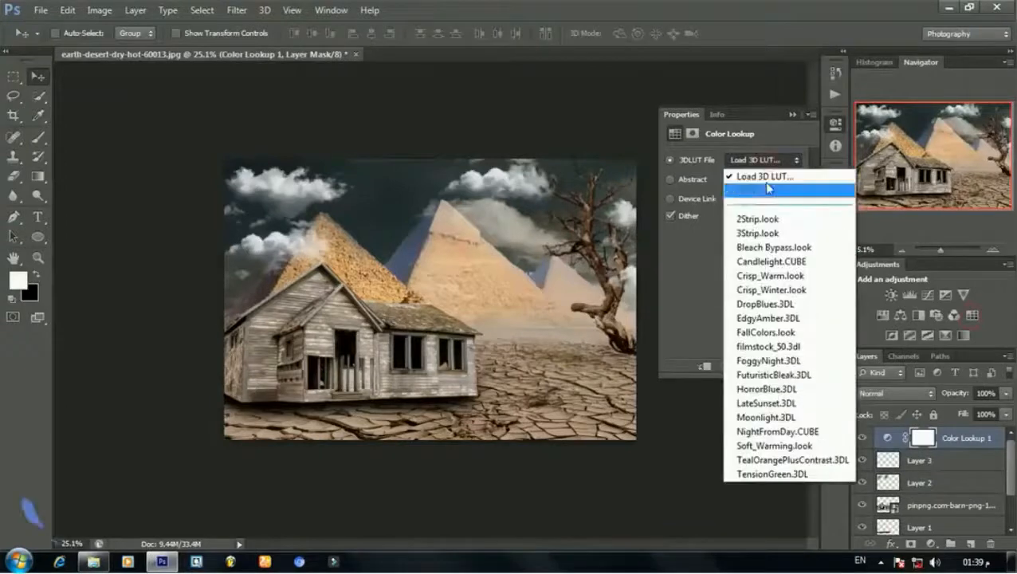
pyautogui.click(763, 217)
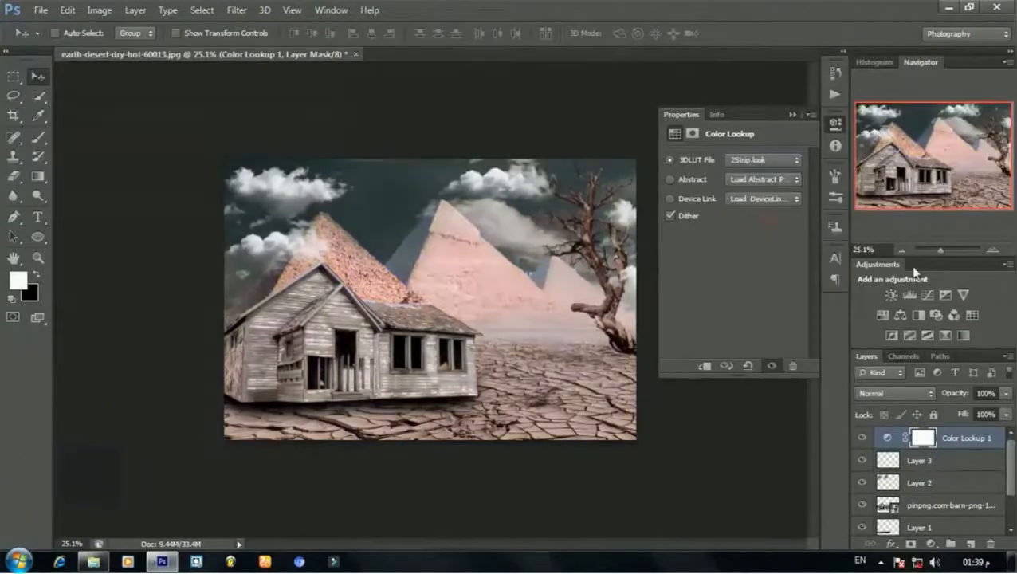
pyautogui.press('Down')
pyautogui.press('Down')
pyautogui.press('Down')
pyautogui.press('Up')
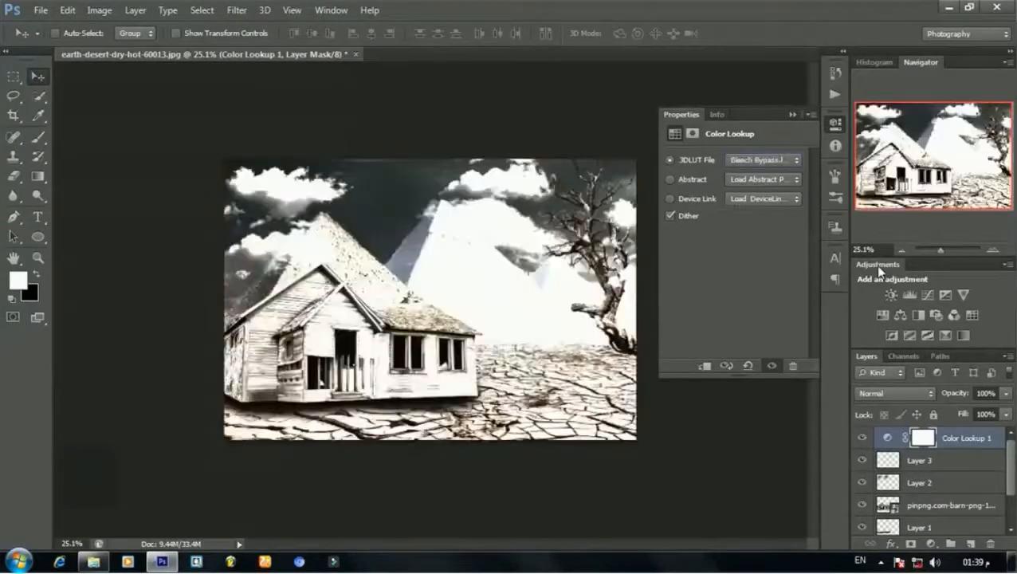
pyautogui.click(1005, 415)
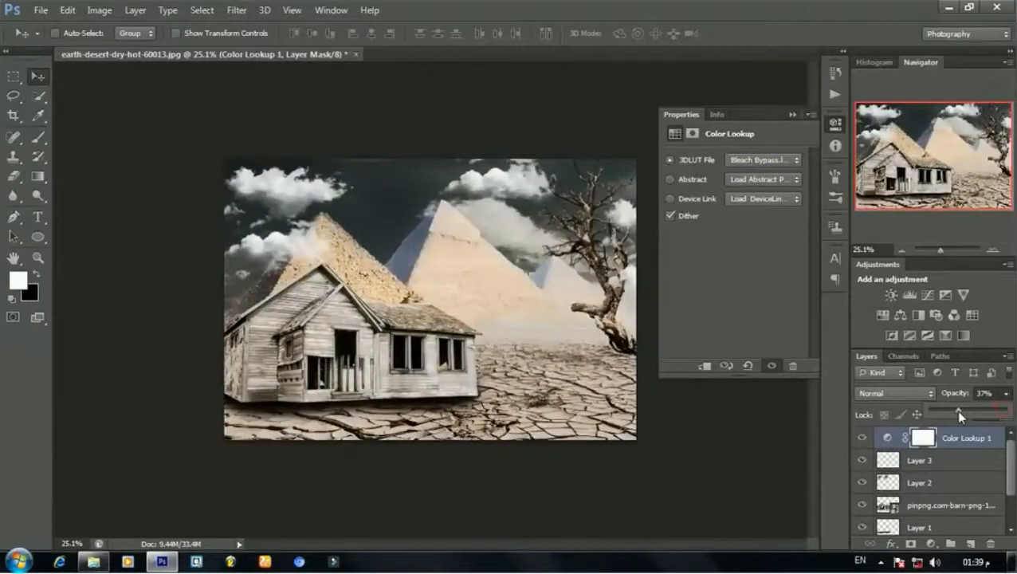
pyautogui.moveTo(952, 410); pyautogui.dragTo(948, 408)
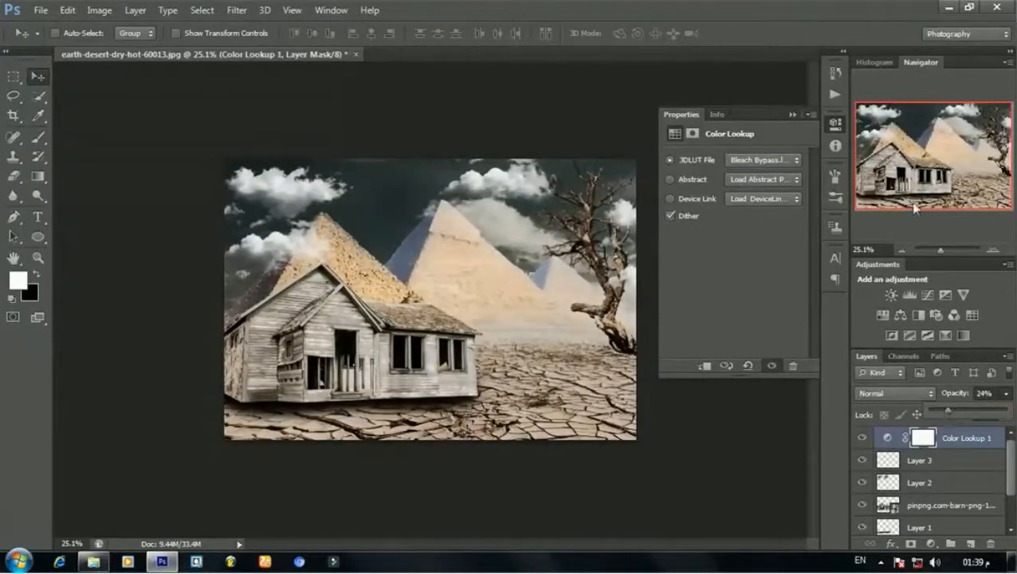
# Step: Add a second Color Lookup adjustment layer and preview the 3D LUT presets one after another
pyautogui.click(971, 315)
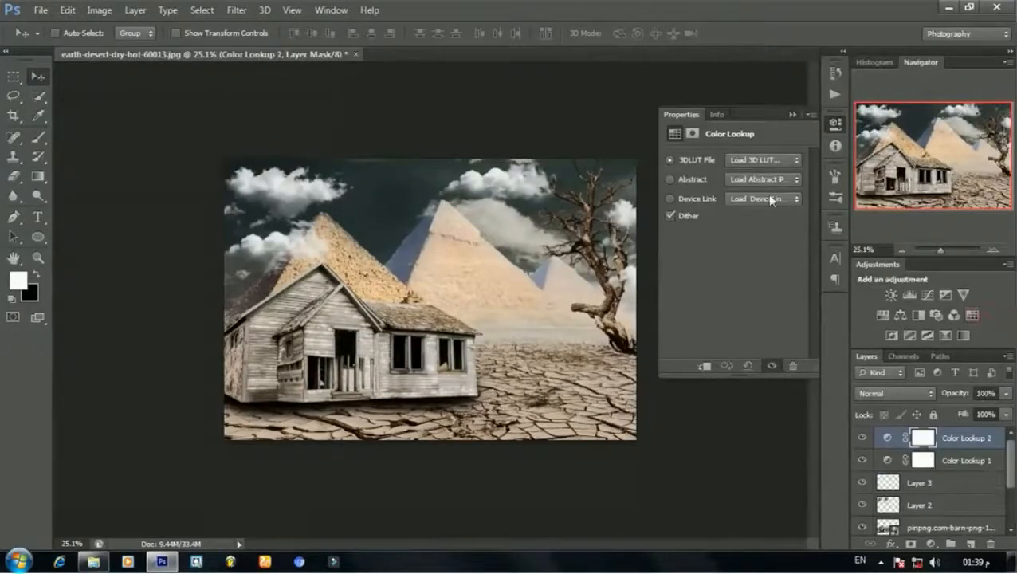
pyautogui.click(761, 160)
pyautogui.click(765, 221)
pyautogui.press('Down')
pyautogui.press('Down')
pyautogui.press('Down')
pyautogui.press('Down')
pyautogui.press('Down')
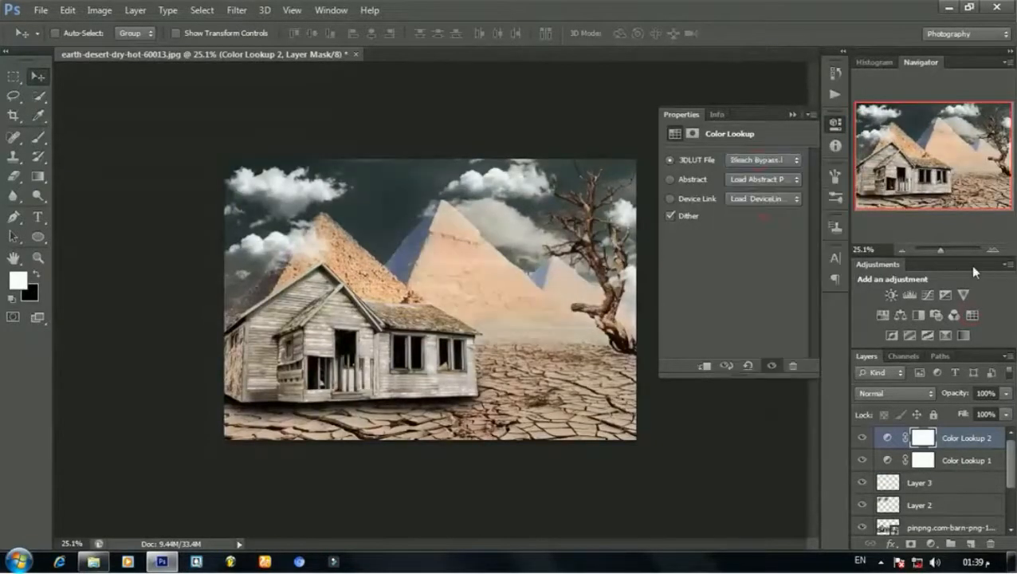
pyautogui.press('Down')
pyautogui.press('Down')
pyautogui.press('Down')
pyautogui.press('Down')
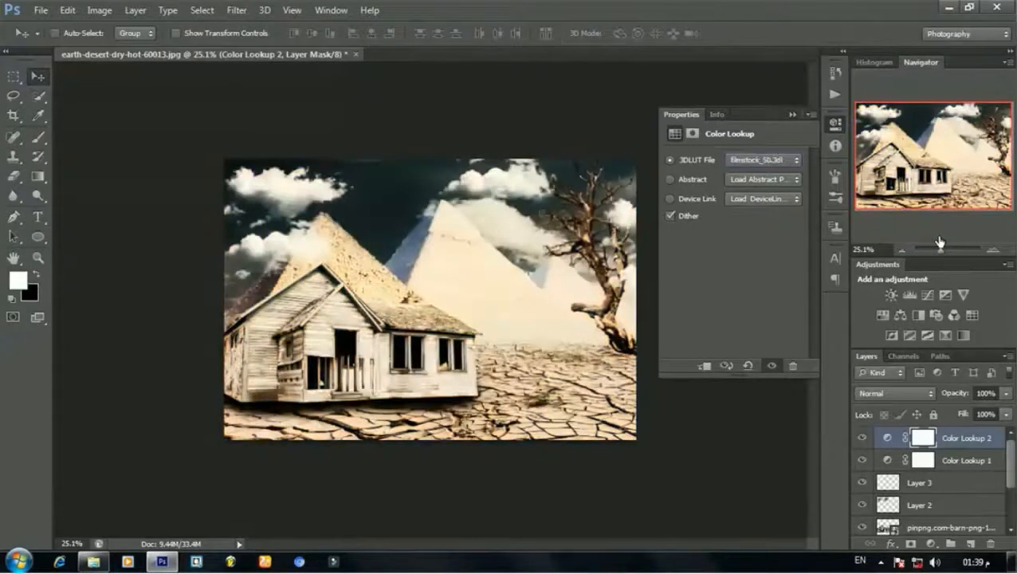
pyautogui.press('Down')
pyautogui.press('Down')
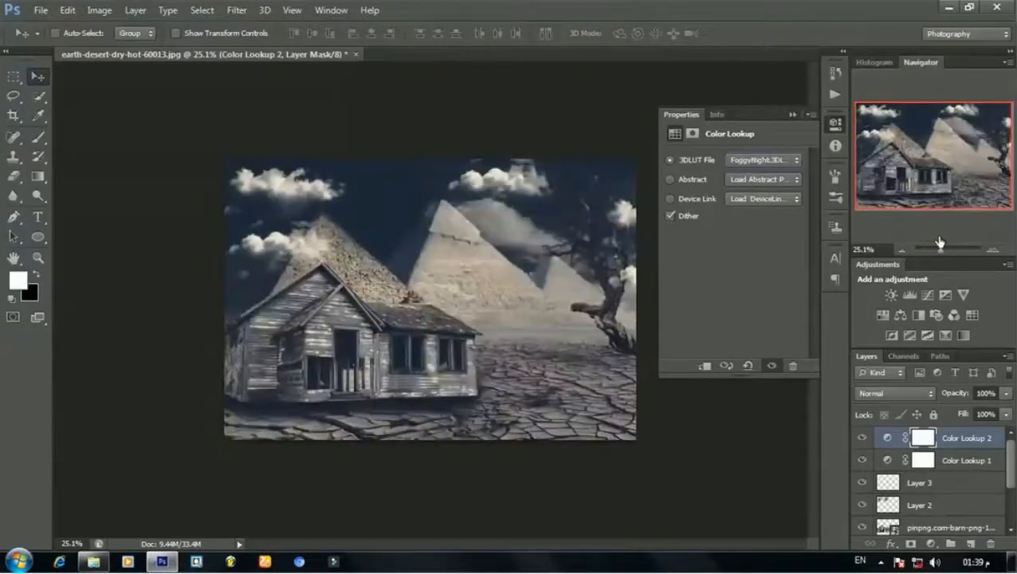
pyautogui.press('Down')
pyautogui.press('Down')
pyautogui.press('Down')
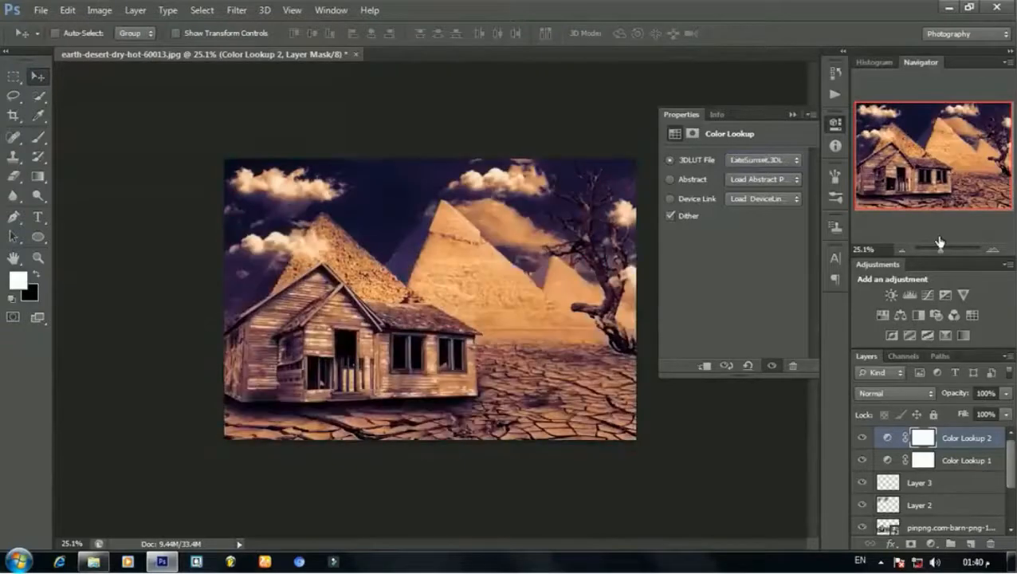
pyautogui.press('Down')
pyautogui.press('Down')
pyautogui.press('Down')
pyautogui.press('Down')
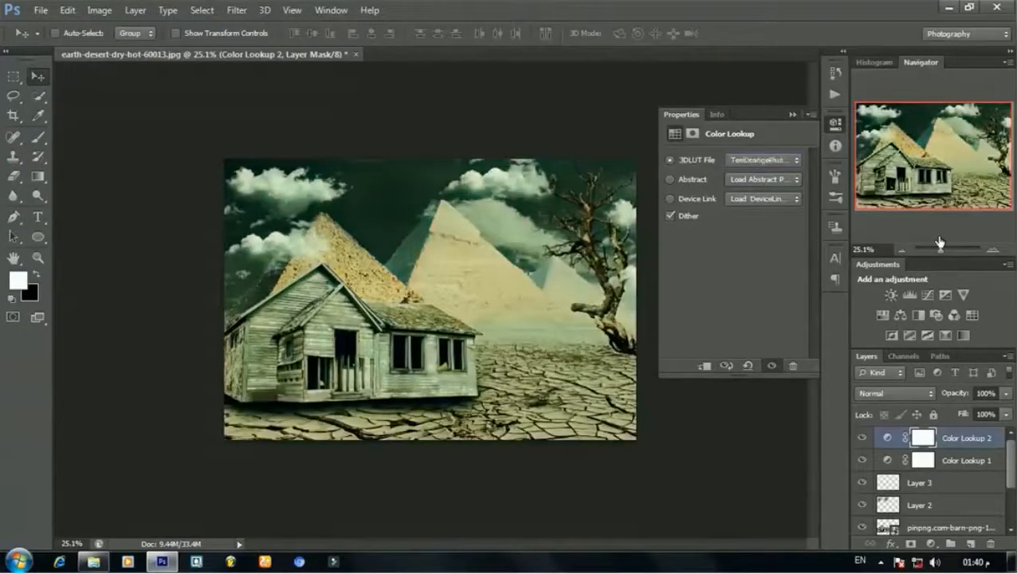
pyautogui.press('Down')
pyautogui.press('Down')
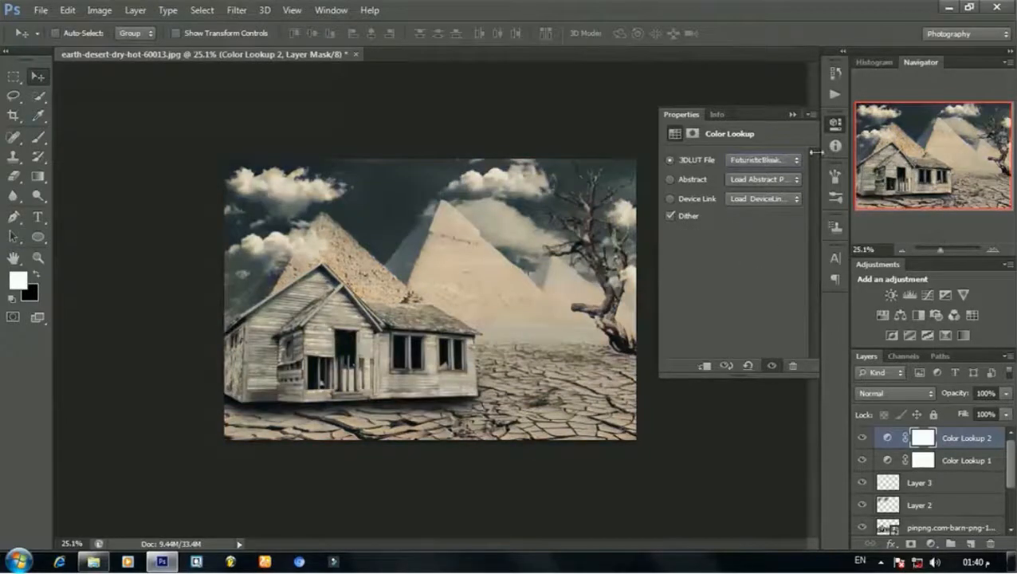
# Step: Choose the FoggyNight.3DL lookup for the second Color Lookup layer and set the layer's opacity to 85%
pyautogui.click(748, 159)
pyautogui.click(752, 338)
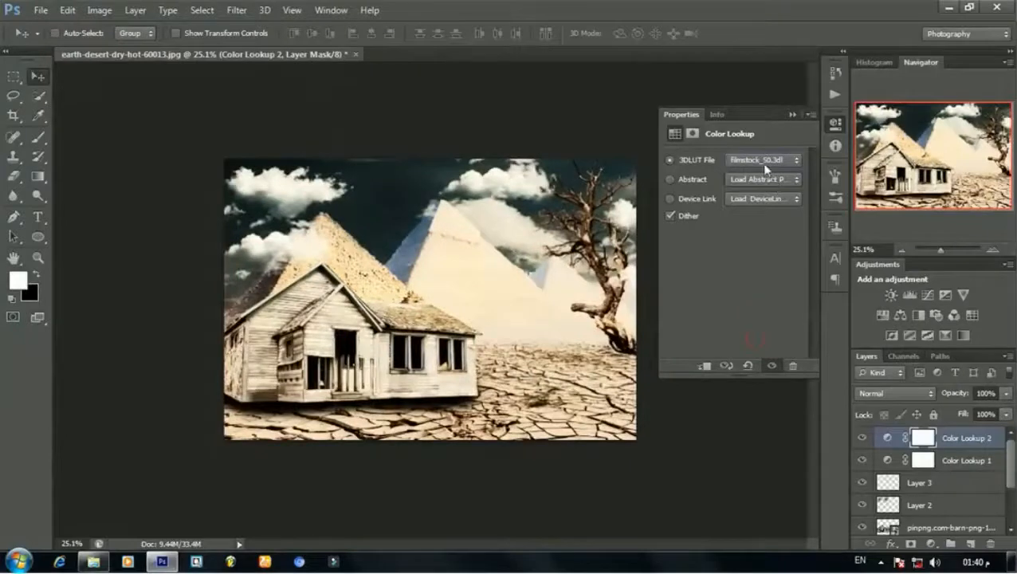
pyautogui.click(765, 163)
pyautogui.click(756, 360)
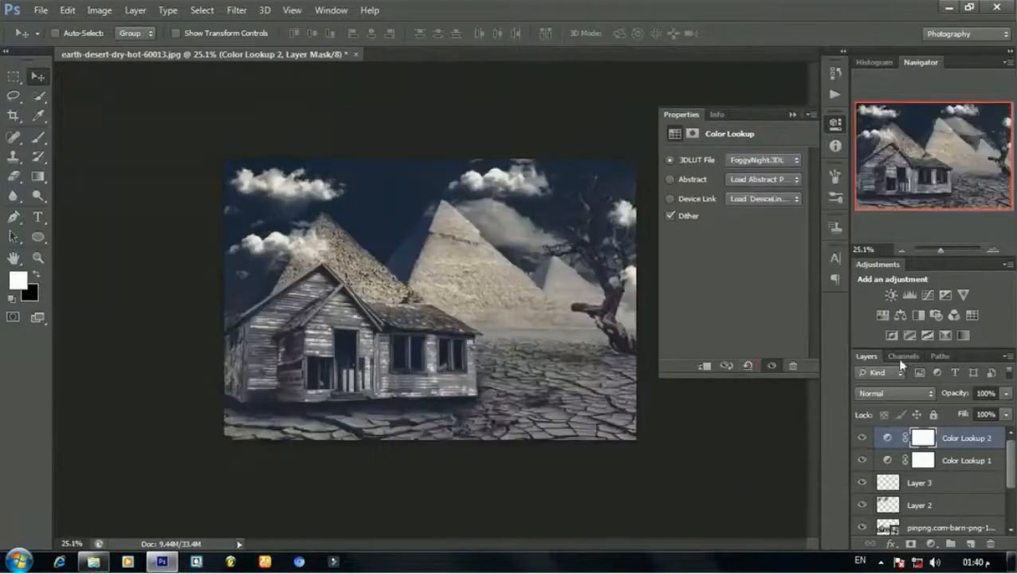
pyautogui.click(791, 116)
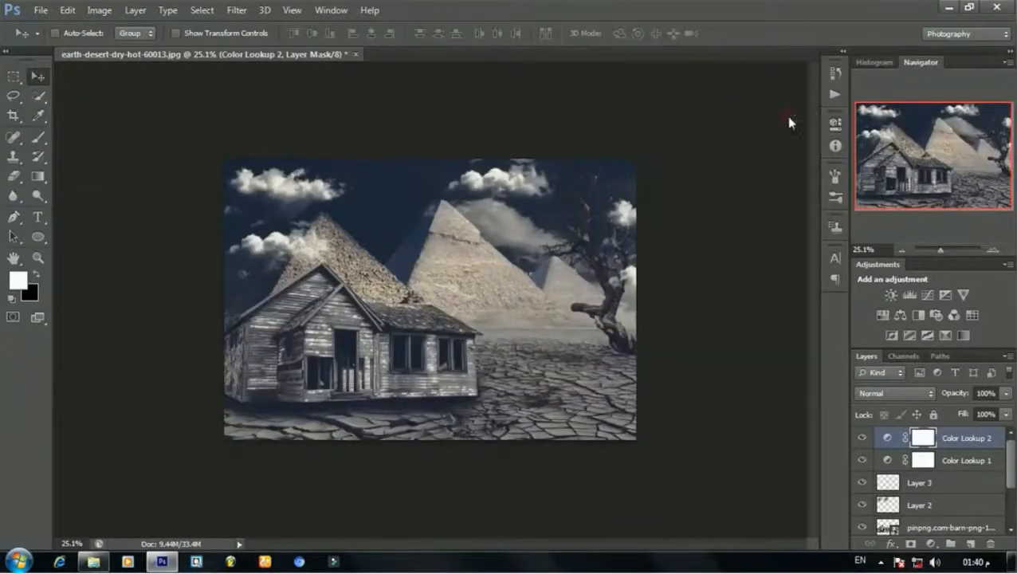
pyautogui.scroll(2, 471, 318)
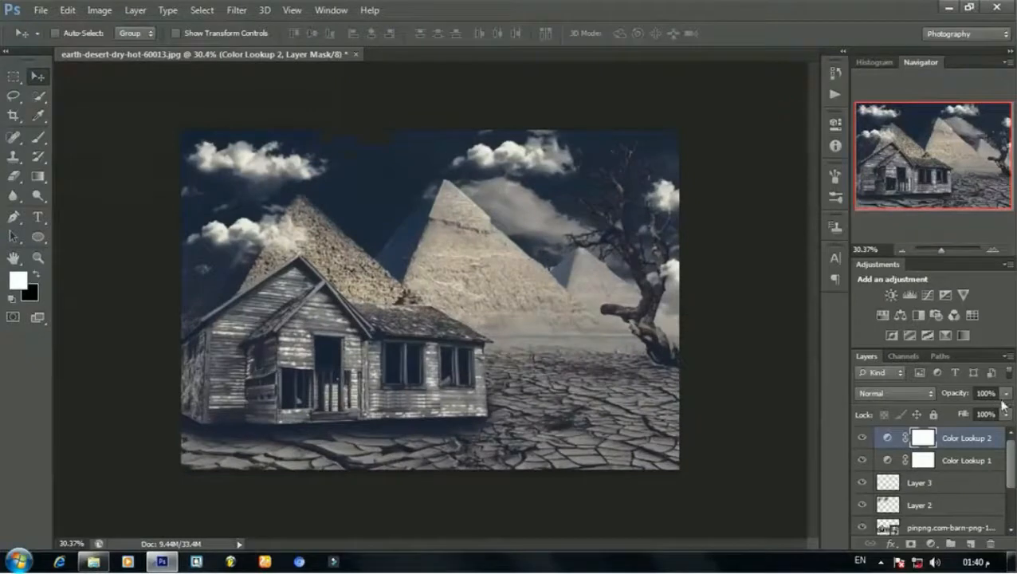
pyautogui.click(1007, 393)
pyautogui.moveTo(986, 415); pyautogui.dragTo(995, 414)
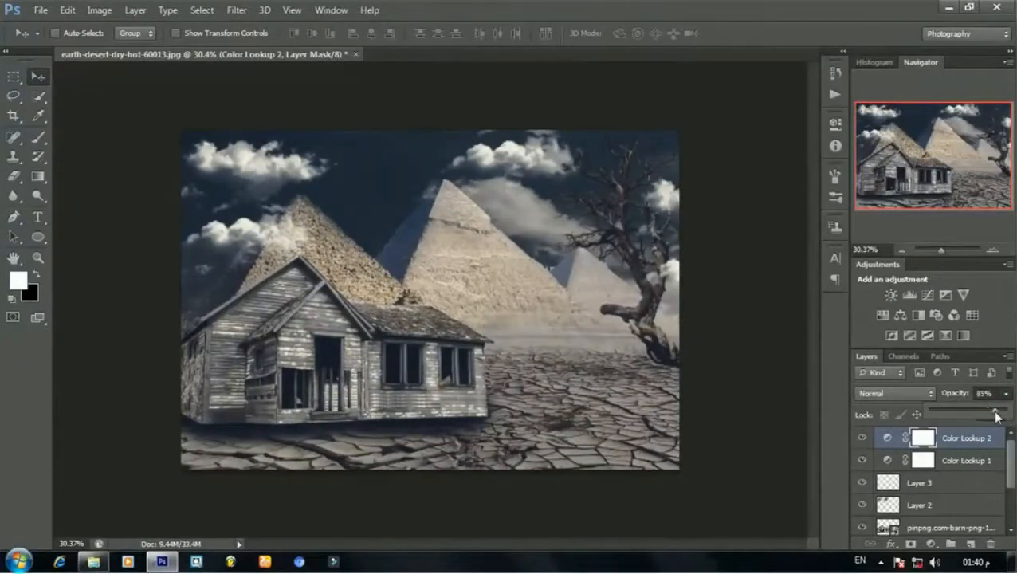
pyautogui.click(1001, 319)
# Step: Add a Curves adjustment layer that darkens the shadows and lifts the upper midtones for more contrast
pyautogui.click(928, 297)
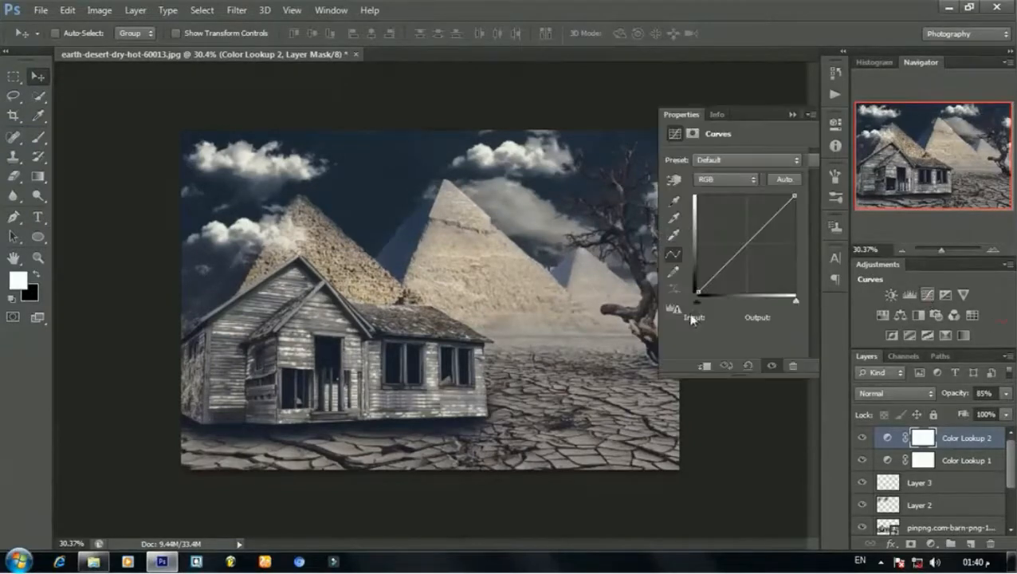
pyautogui.moveTo(714, 275); pyautogui.dragTo(716, 281)
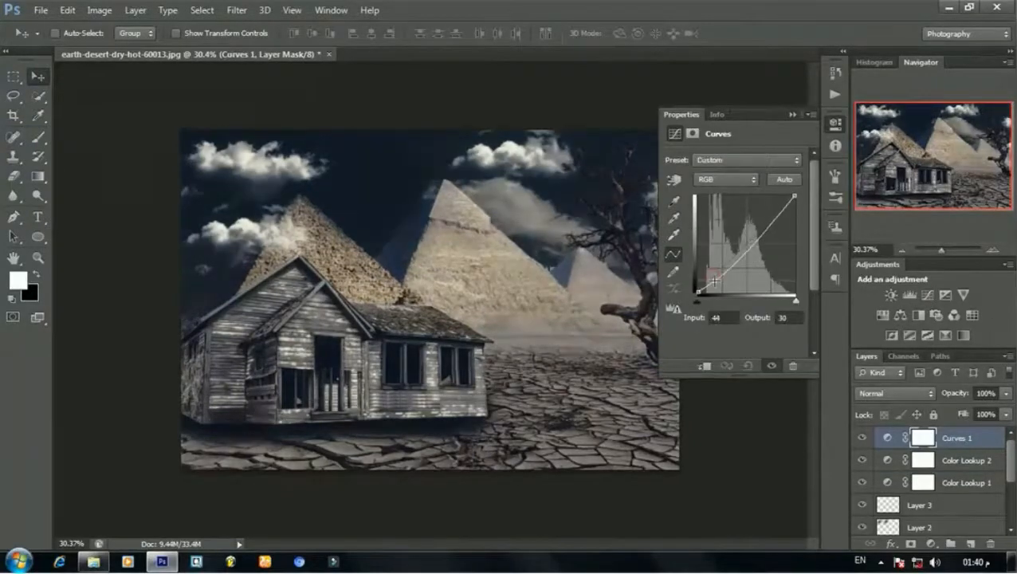
pyautogui.moveTo(715, 279); pyautogui.dragTo(717, 278)
pyautogui.moveTo(757, 238); pyautogui.dragTo(757, 230)
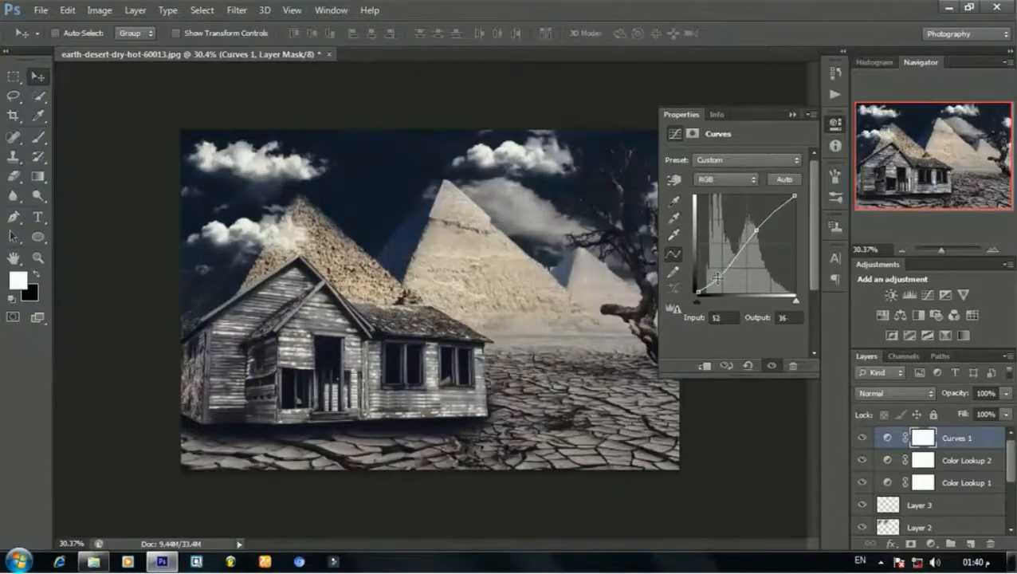
pyautogui.moveTo(717, 279); pyautogui.dragTo(718, 278)
# Step: Add a Levels adjustment layer with the output white level at 225 and the midtones at 1.25
pyautogui.click(910, 294)
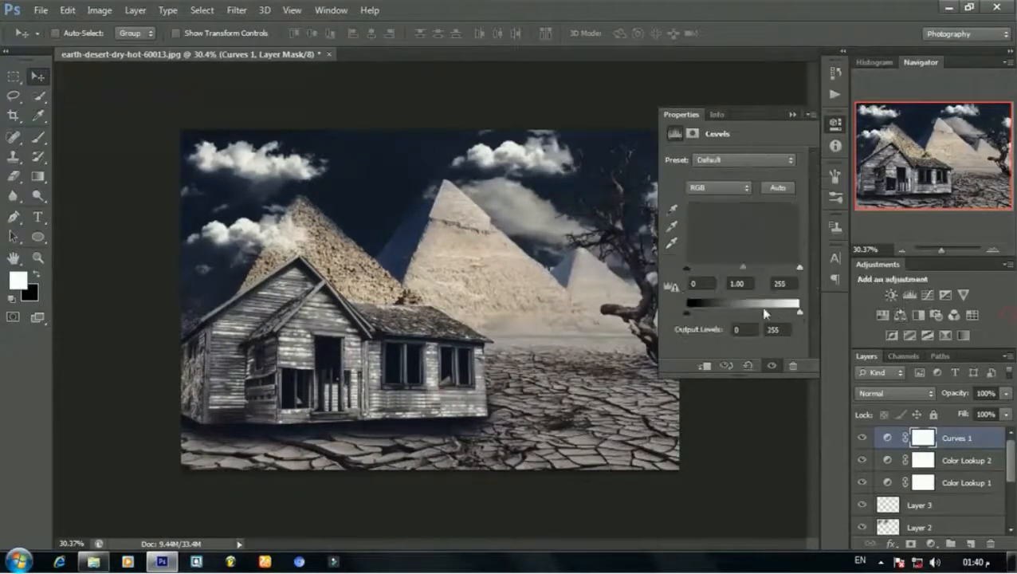
pyautogui.moveTo(795, 317); pyautogui.dragTo(785, 312)
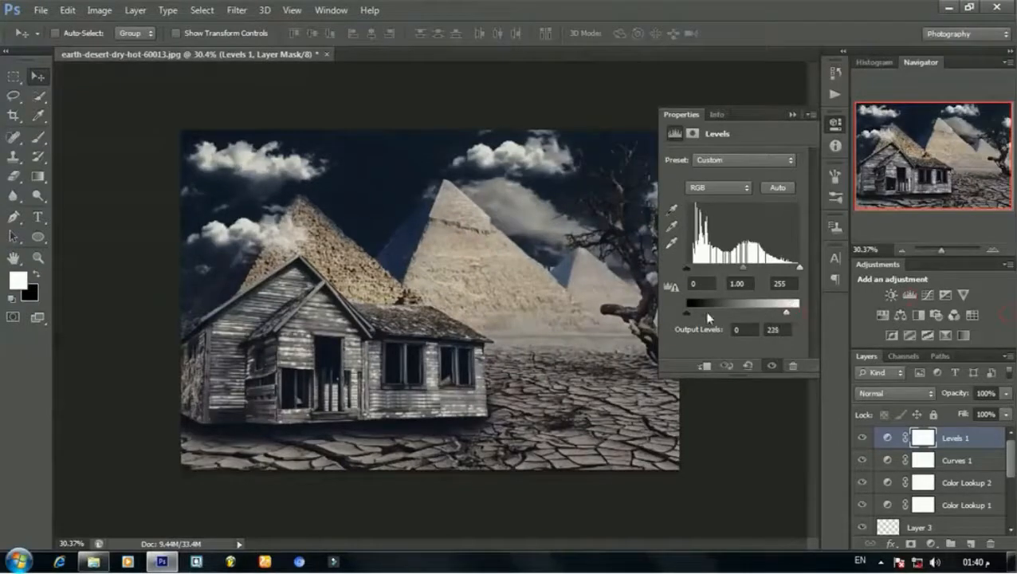
pyautogui.moveTo(743, 274); pyautogui.dragTo(735, 276)
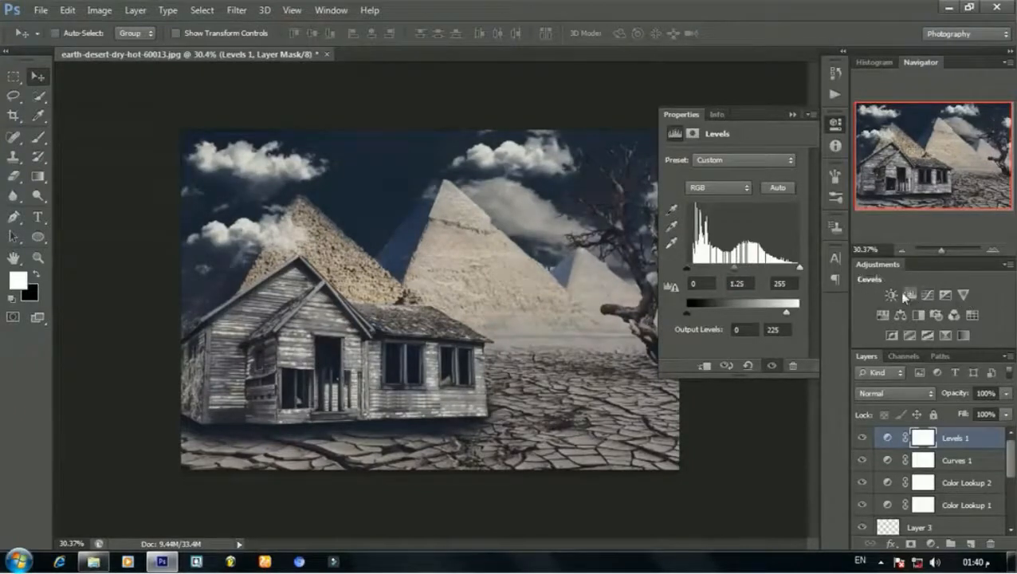
# Step: Add a Selective Color adjustment layer, setting cyan to -82% in the reds and adjusting cyan in the yellows
pyautogui.click(961, 336)
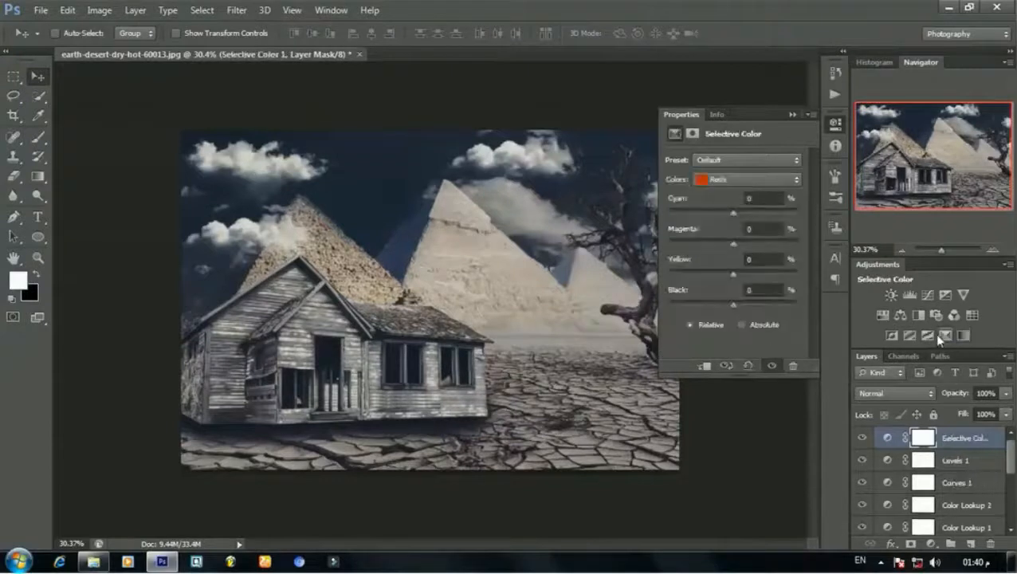
pyautogui.moveTo(734, 212); pyautogui.dragTo(681, 214)
pyautogui.click(730, 179)
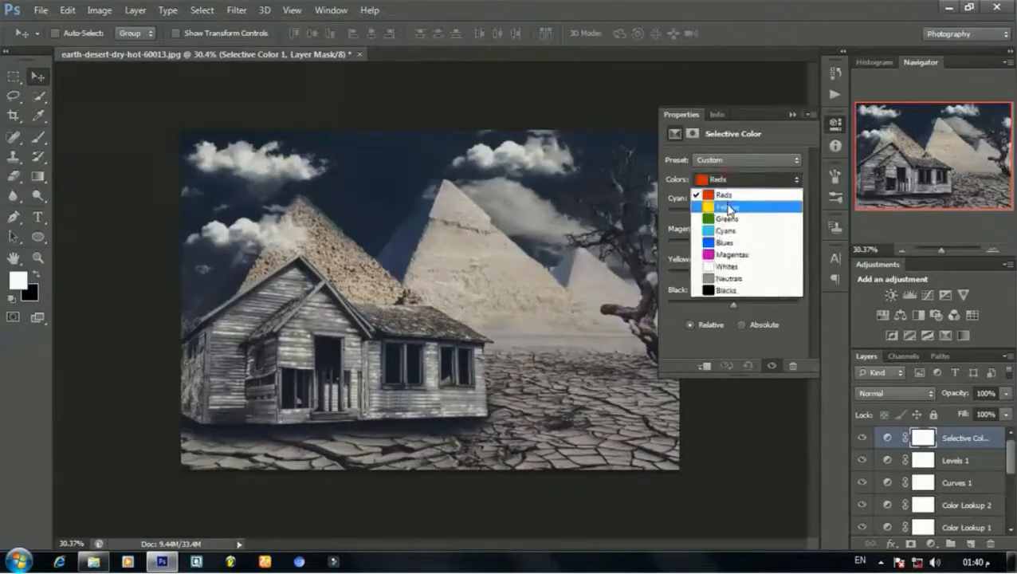
pyautogui.click(727, 196)
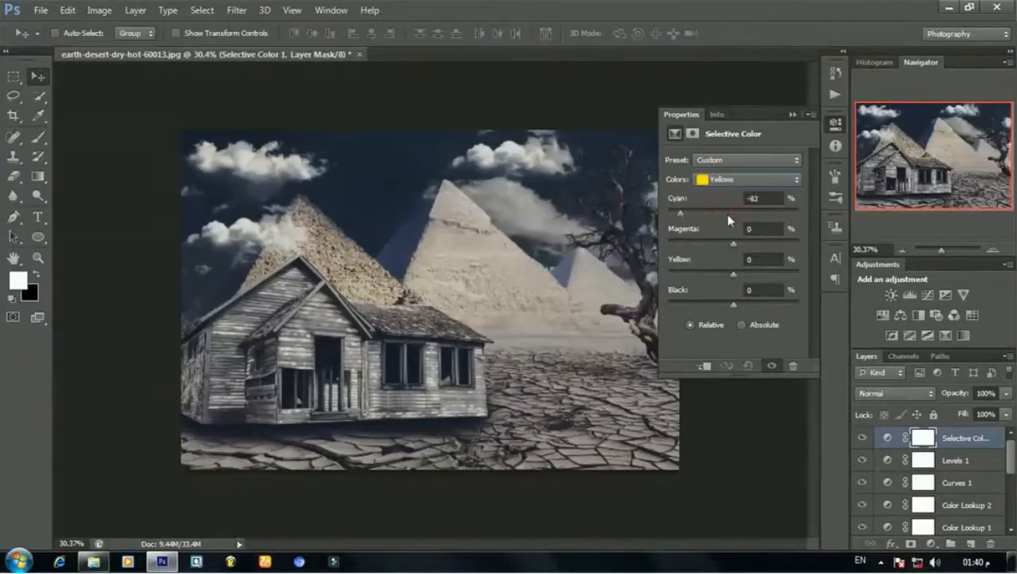
pyautogui.click(703, 212)
# Step: Adjust cyan and magenta in the layer's cyans range and set cyan to +100% in the blues range
pyautogui.click(740, 180)
pyautogui.click(727, 229)
pyautogui.moveTo(730, 212); pyautogui.dragTo(794, 217)
pyautogui.moveTo(685, 242); pyautogui.dragTo(708, 244)
pyautogui.click(727, 180)
pyautogui.click(716, 240)
pyautogui.moveTo(683, 220); pyautogui.dragTo(826, 240)
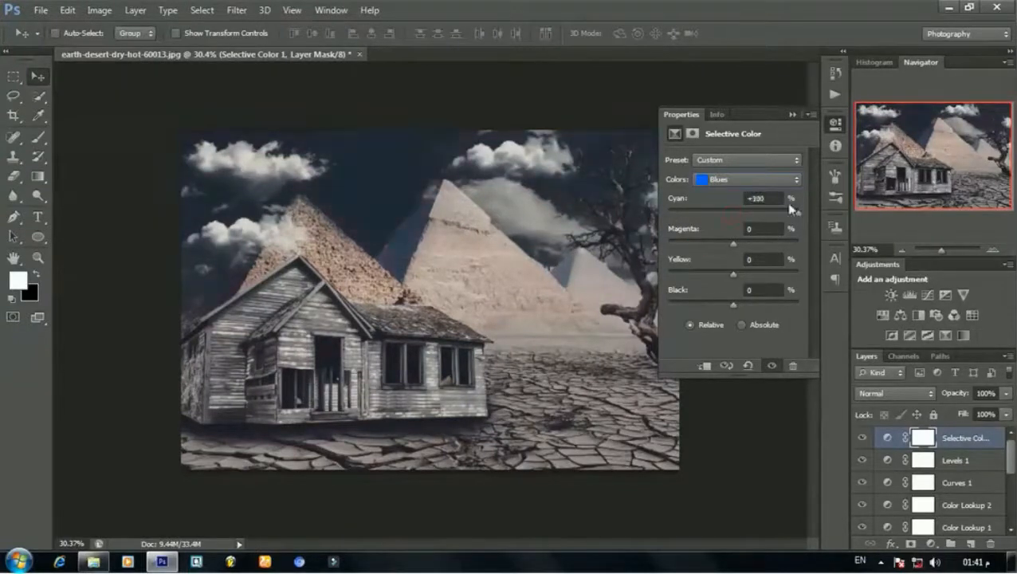
# Step: Set the yellows range to cyan -100%, magenta +100%, yellow -100% and black -33%, and collapse the adjustment's settings
pyautogui.click(747, 180)
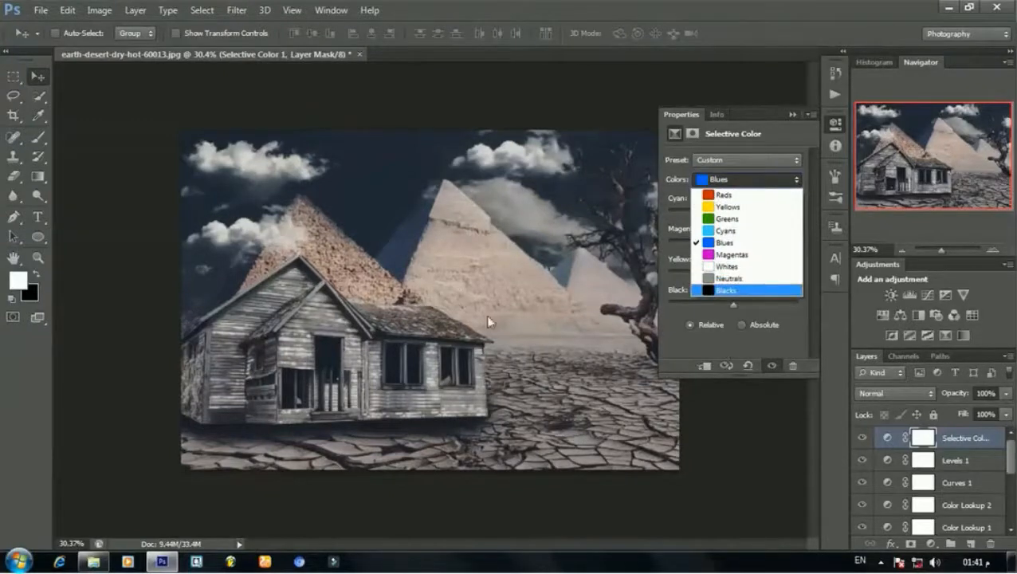
pyautogui.click(727, 207)
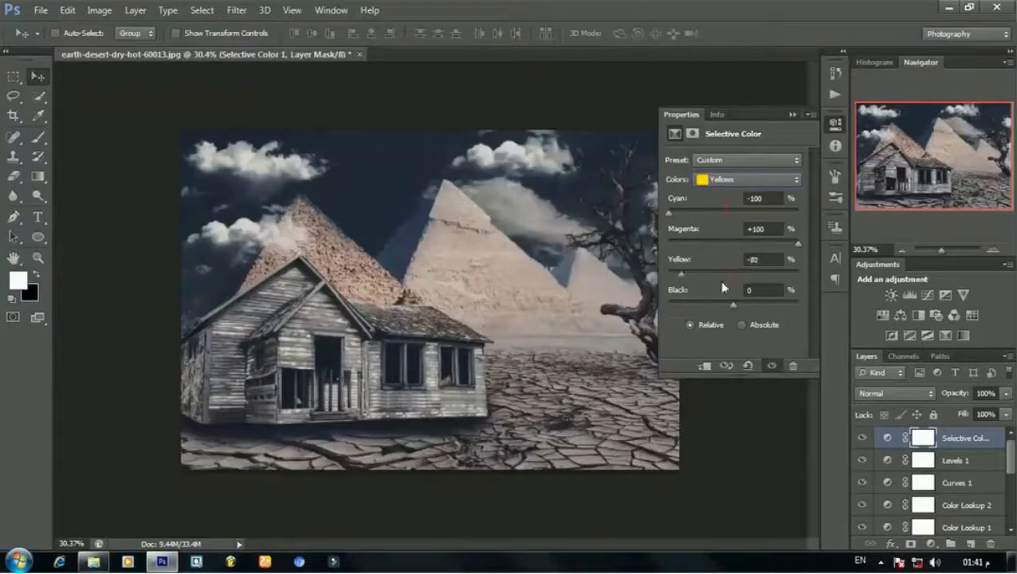
pyautogui.moveTo(732, 275); pyautogui.dragTo(644, 287)
pyautogui.moveTo(731, 306); pyautogui.dragTo(655, 306)
pyautogui.moveTo(798, 305); pyautogui.dragTo(723, 330)
pyautogui.click(724, 161)
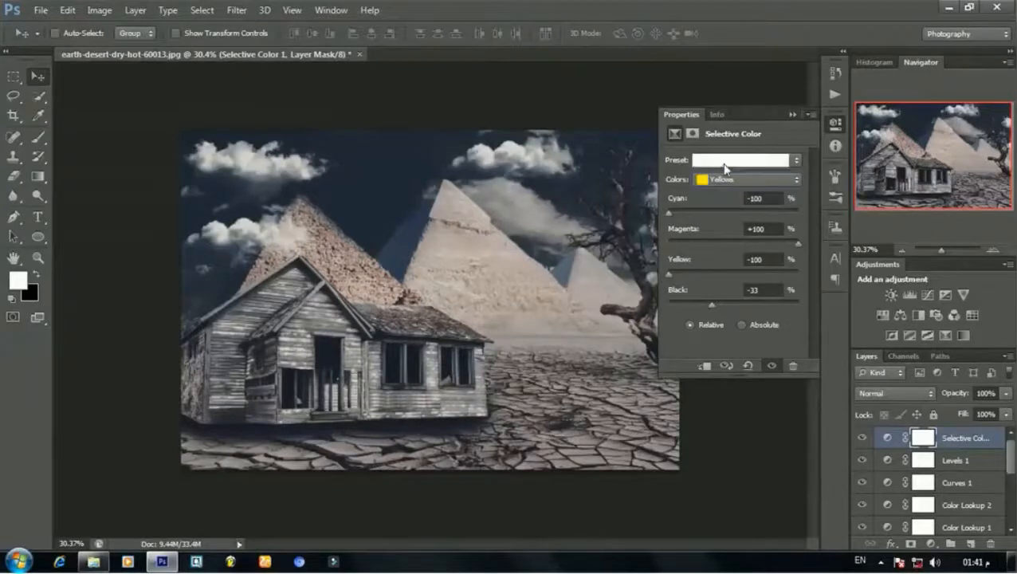
pyautogui.click(792, 116)
# Step: Examine the colour-graded composite up close and as a whole, especially the house and the cracked ground
pyautogui.scroll(-5, 954, 483)
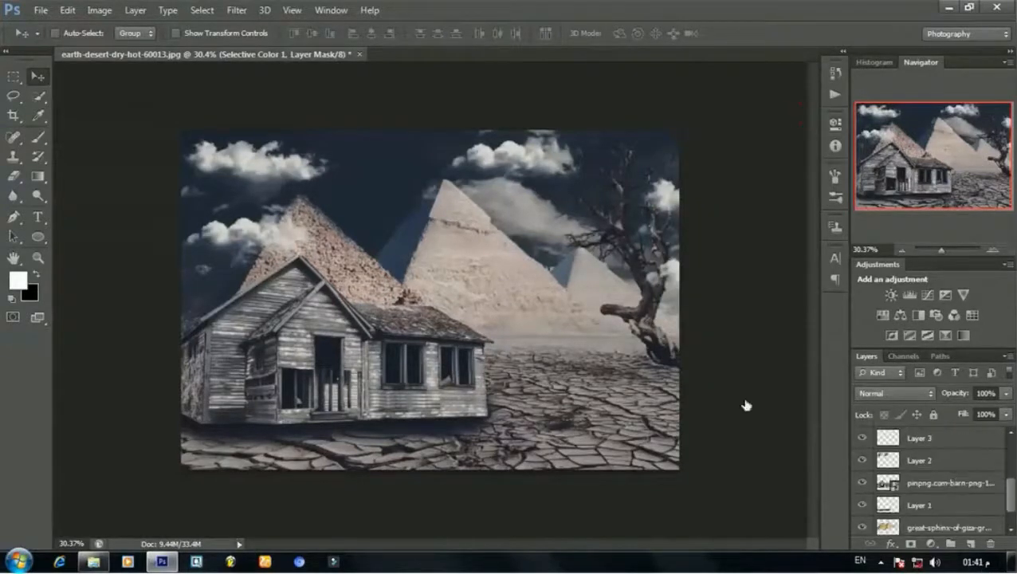
pyautogui.scroll(-3, 431, 300)
pyautogui.scroll(3, 430, 300)
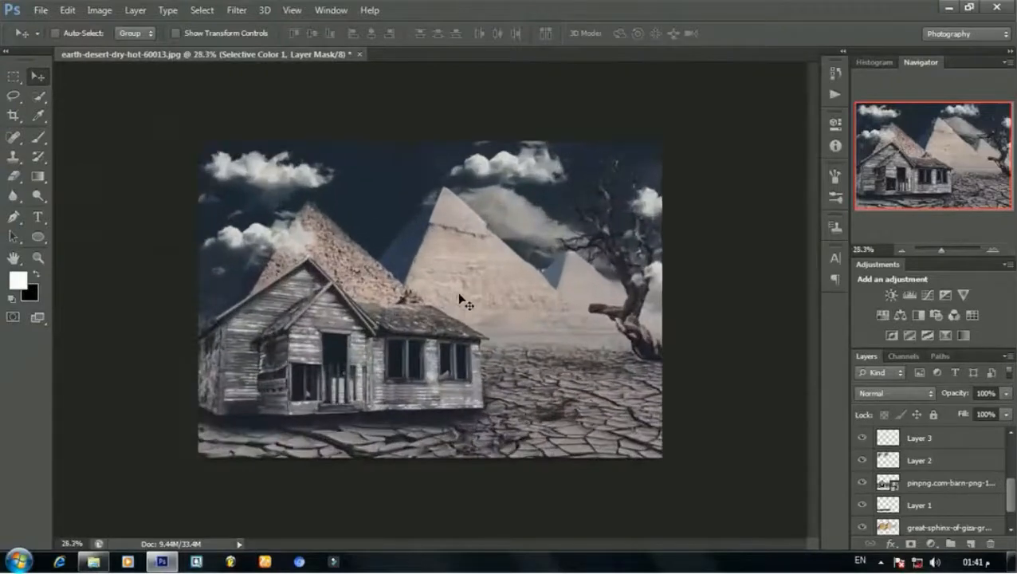
pyautogui.scroll(1, 594, 284)
pyautogui.scroll(2, 593, 285)
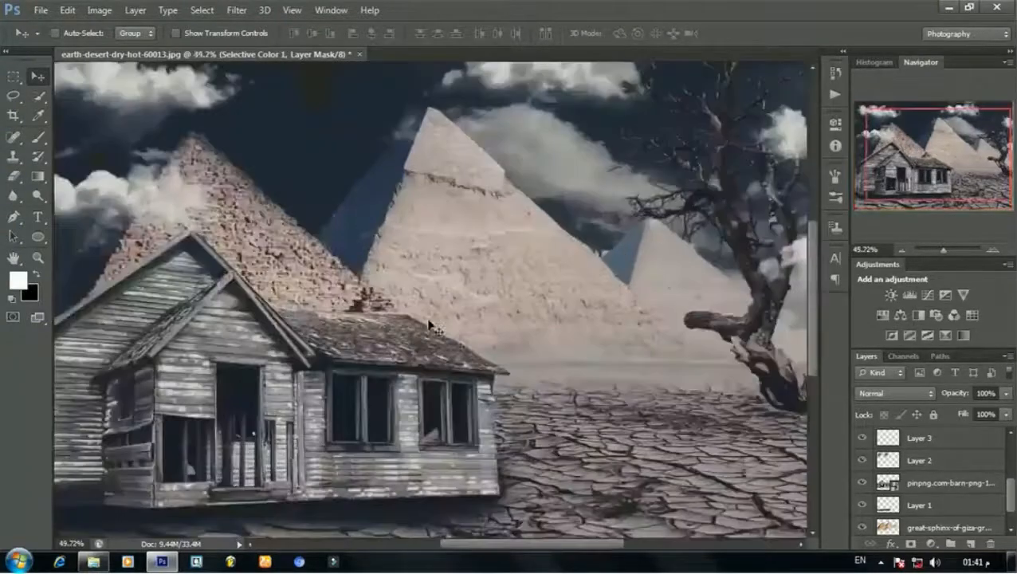
pyautogui.scroll(-3, 452, 341)
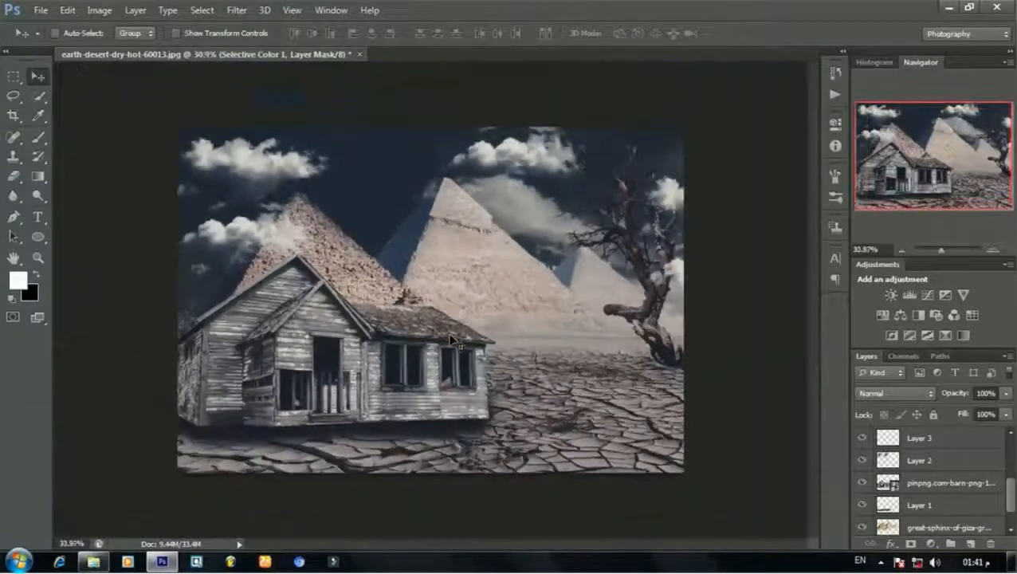
pyautogui.scroll(-1, 550, 315)
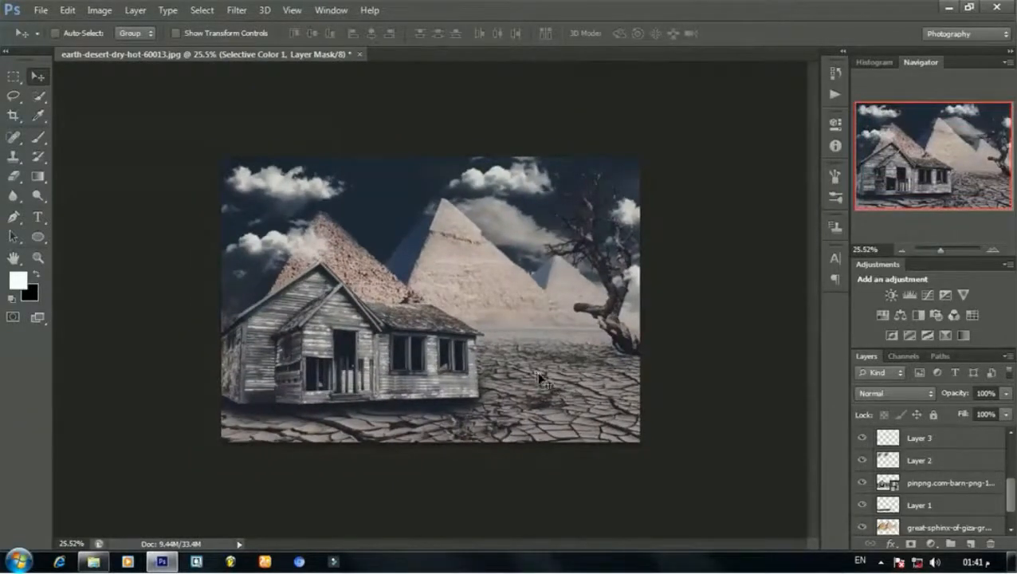
pyautogui.scroll(1, 266, 423)
pyautogui.scroll(1, 365, 485)
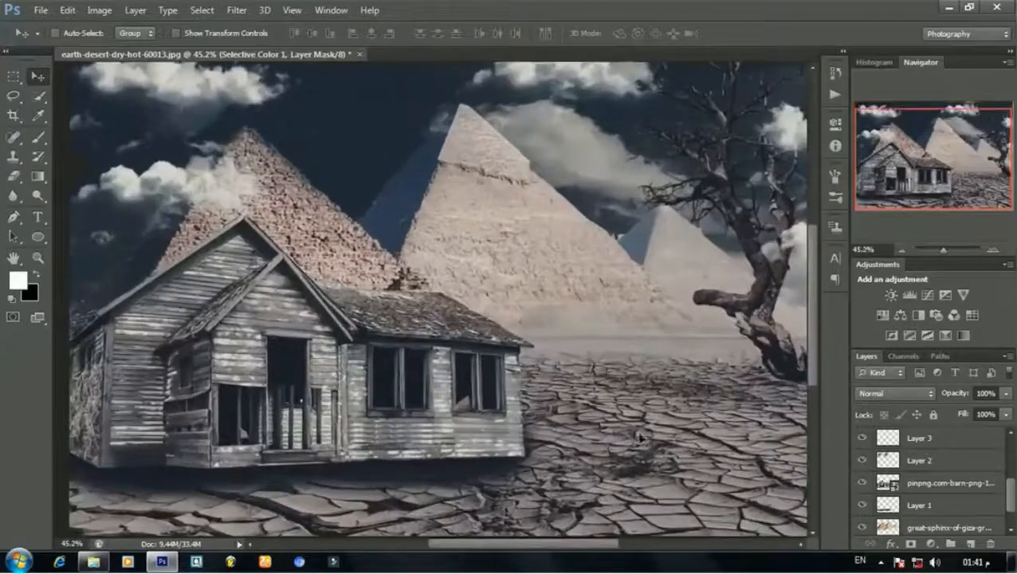
pyautogui.scroll(-2, 813, 303)
pyautogui.scroll(-1, 934, 495)
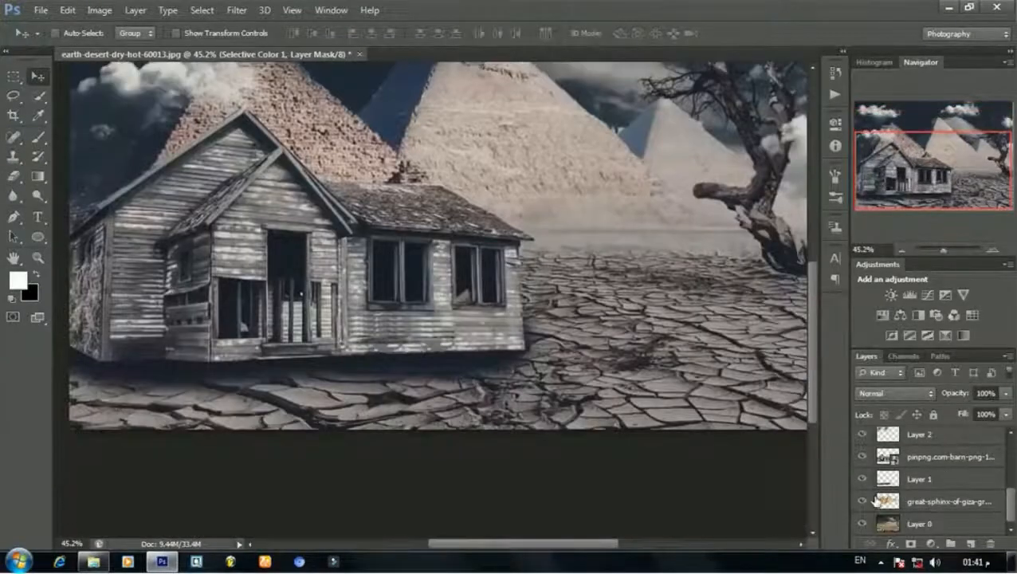
# Step: Group all adjustment layers from Color Lookup 1 up to Selective Color and hide the group
pyautogui.scroll(3, 875, 494)
pyautogui.click(862, 456)
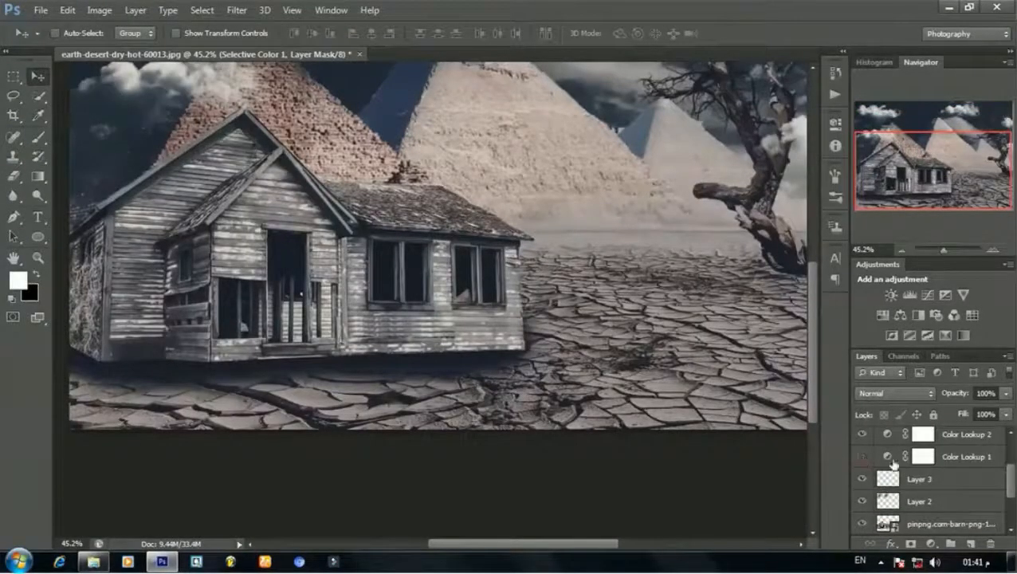
pyautogui.scroll(1, 965, 481)
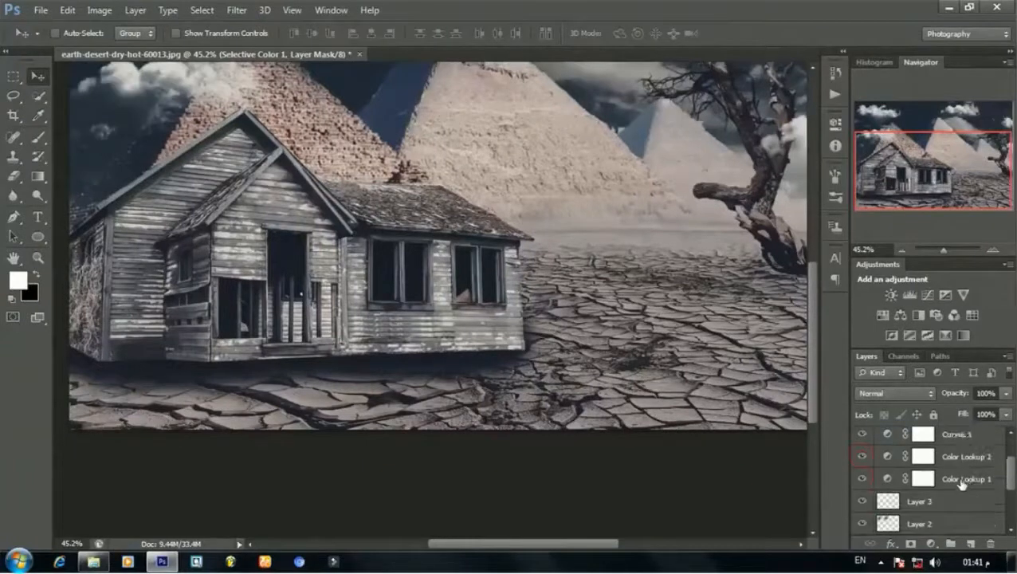
pyautogui.click(962, 480)
pyautogui.scroll(2, 952, 462)
pyautogui.keyDown('shift'); pyautogui.click(952, 443); pyautogui.keyUp('shift')
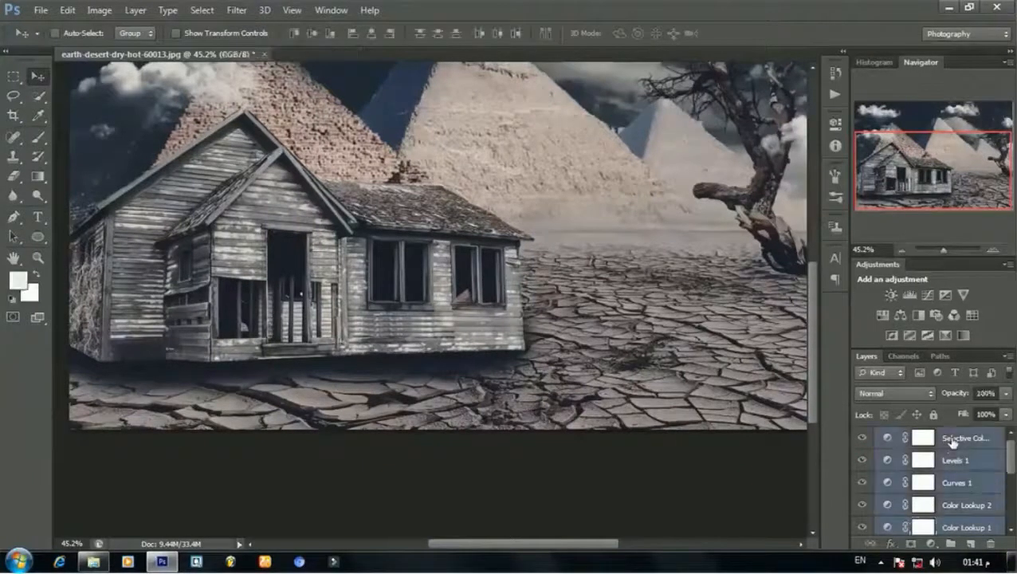
pyautogui.hotkey('ctrl', 'g')
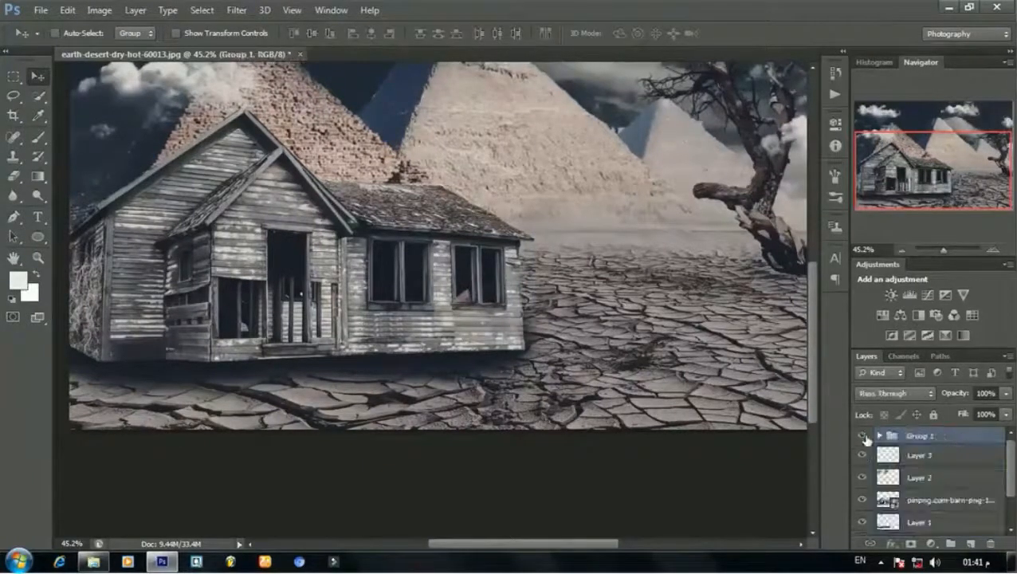
pyautogui.click(862, 436)
# Step: Draw a four-point Pen shape about 1574 by 433 px above Layer 1, covering the ground beneath the house's front
pyautogui.scroll(-1, 865, 471)
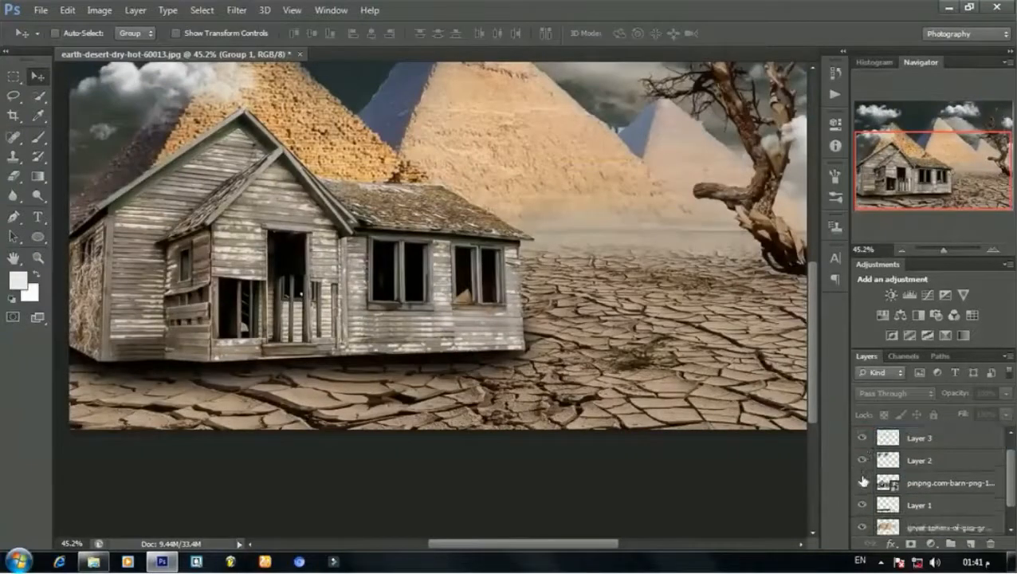
pyautogui.scroll(-1, 914, 494)
pyautogui.click(923, 490)
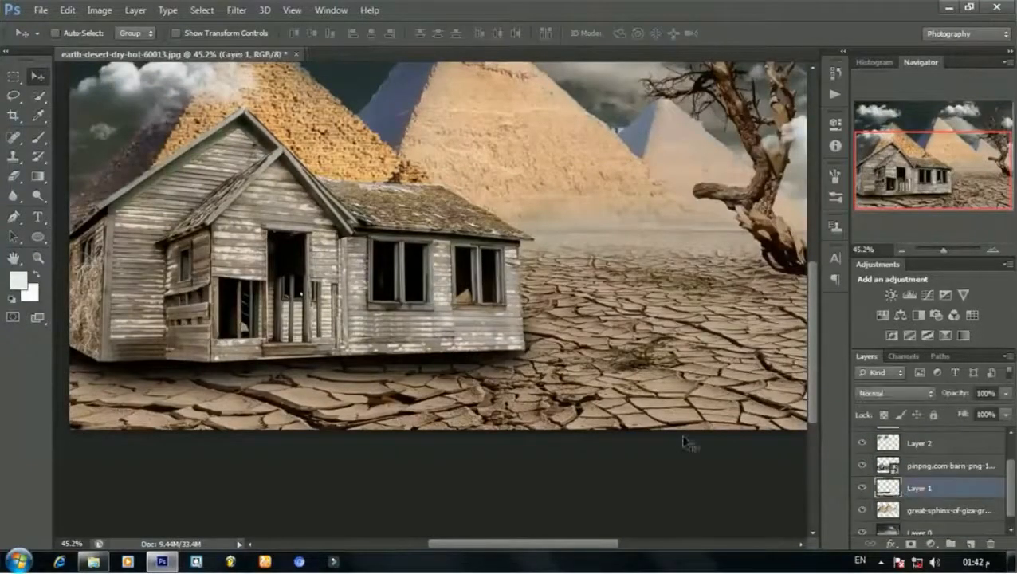
pyautogui.hotkey('ctrl', '0')
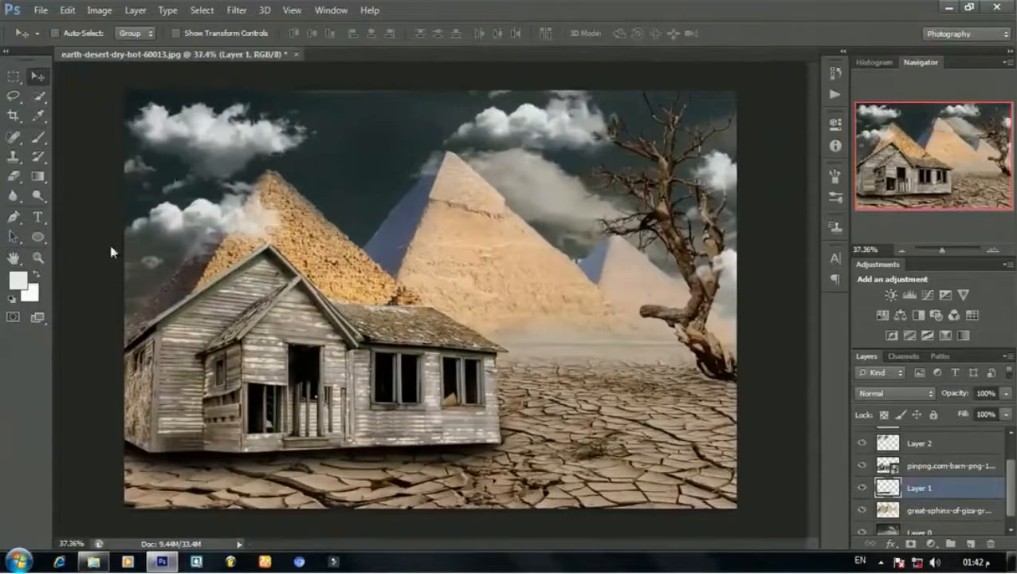
pyautogui.press('p')
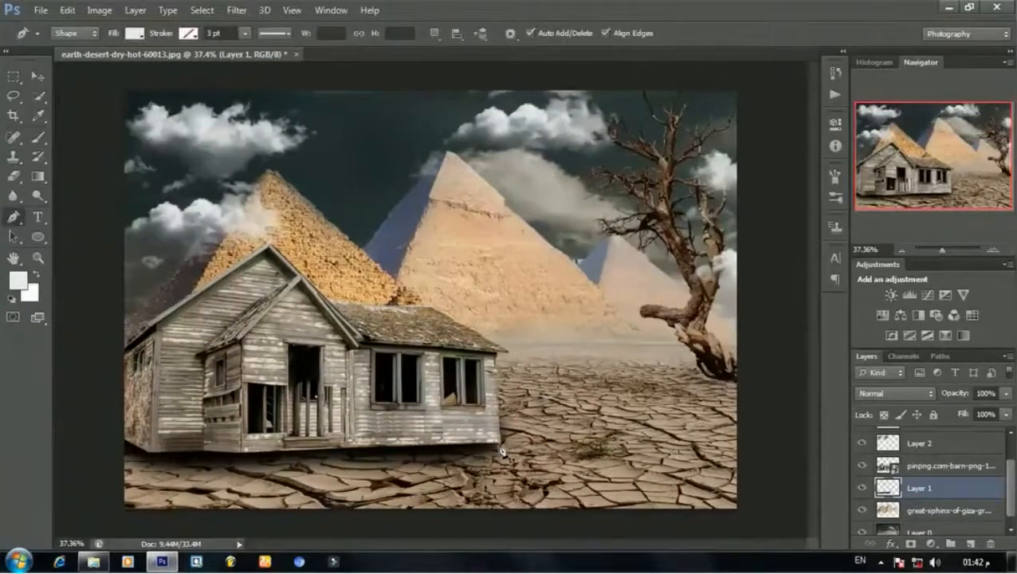
pyautogui.click(503, 450)
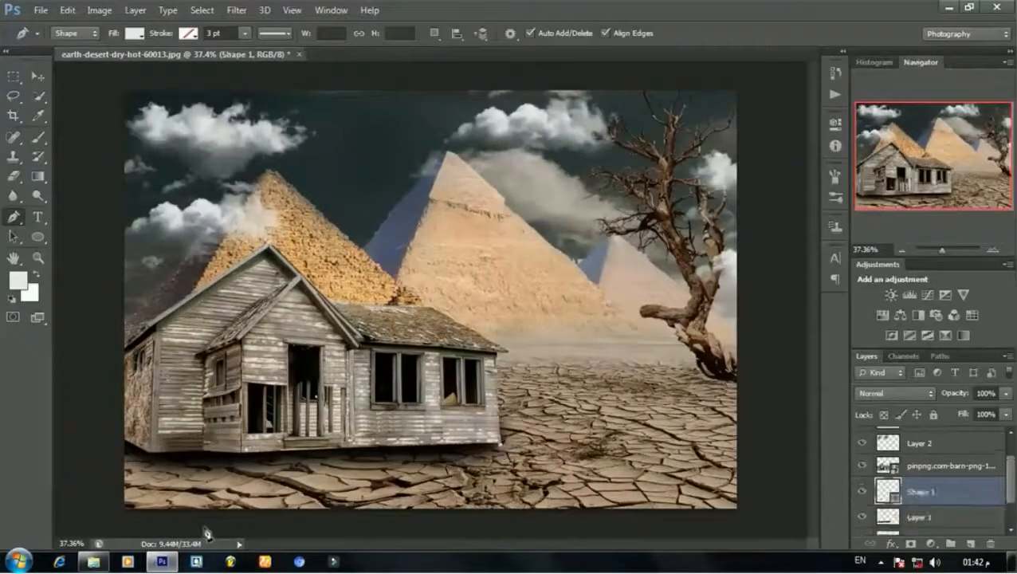
pyautogui.click(142, 531)
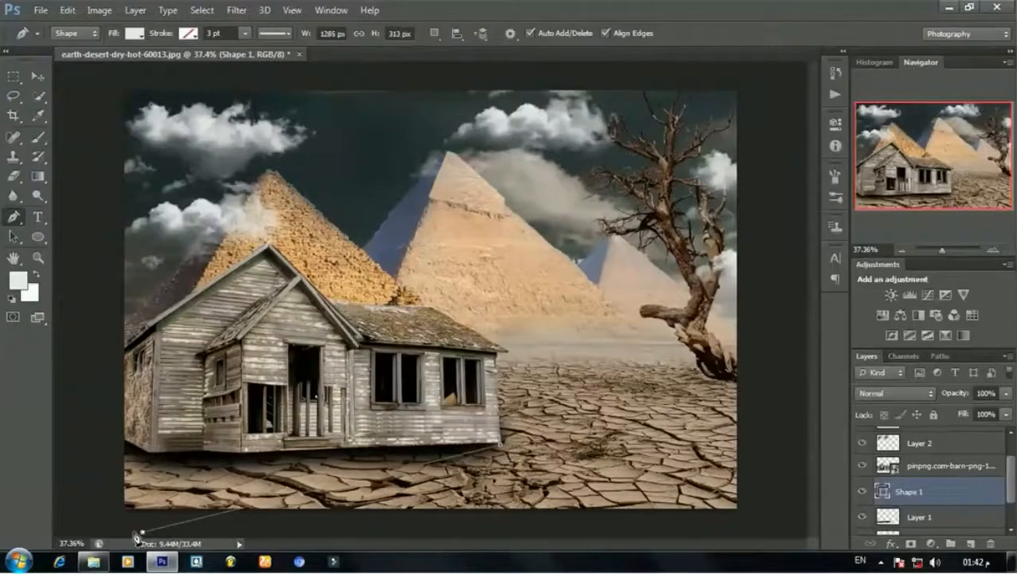
pyautogui.click(62, 434)
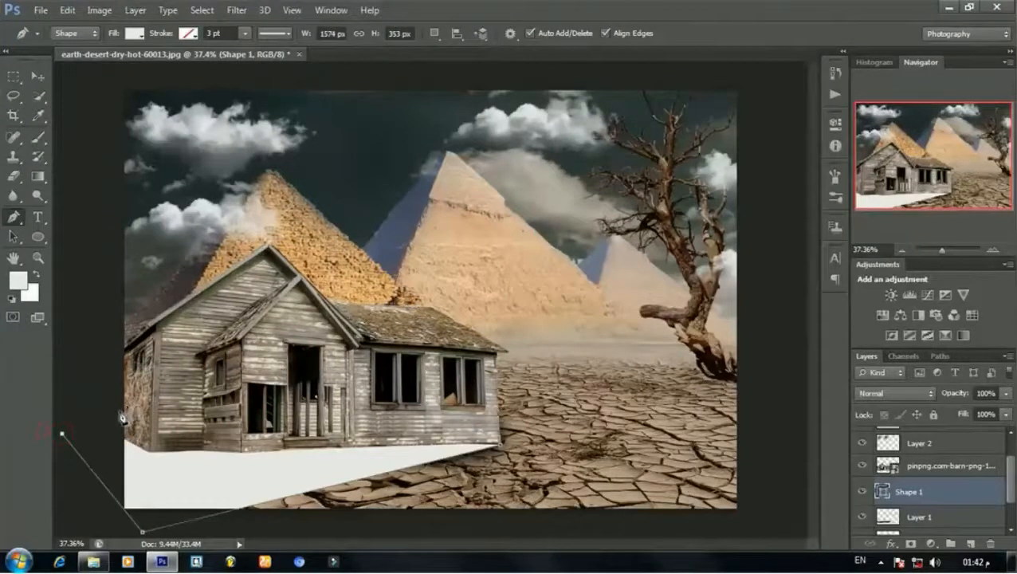
pyautogui.click(124, 412)
# Step: Fill the new shape under the house with black
pyautogui.click(135, 33)
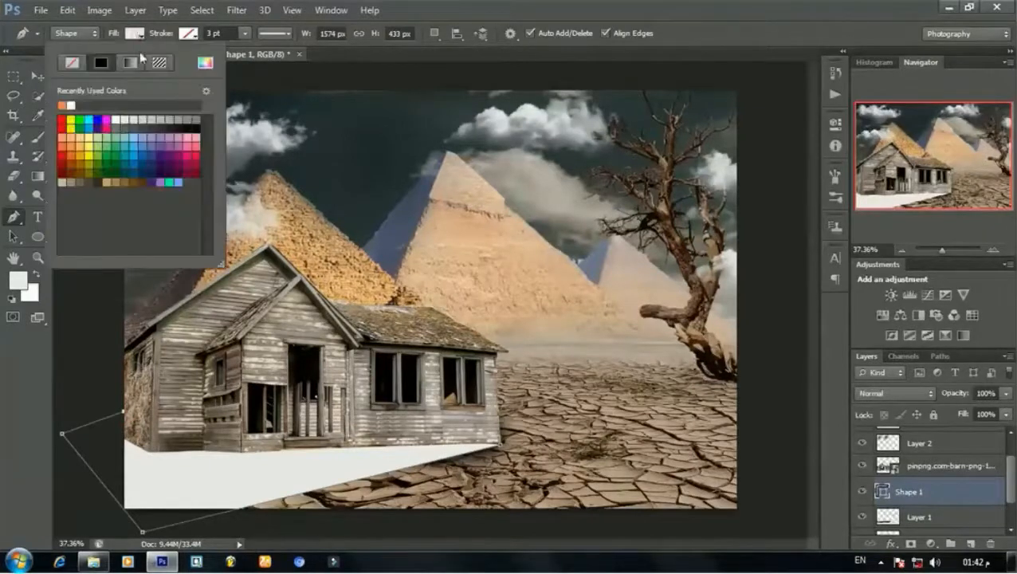
pyautogui.click(197, 126)
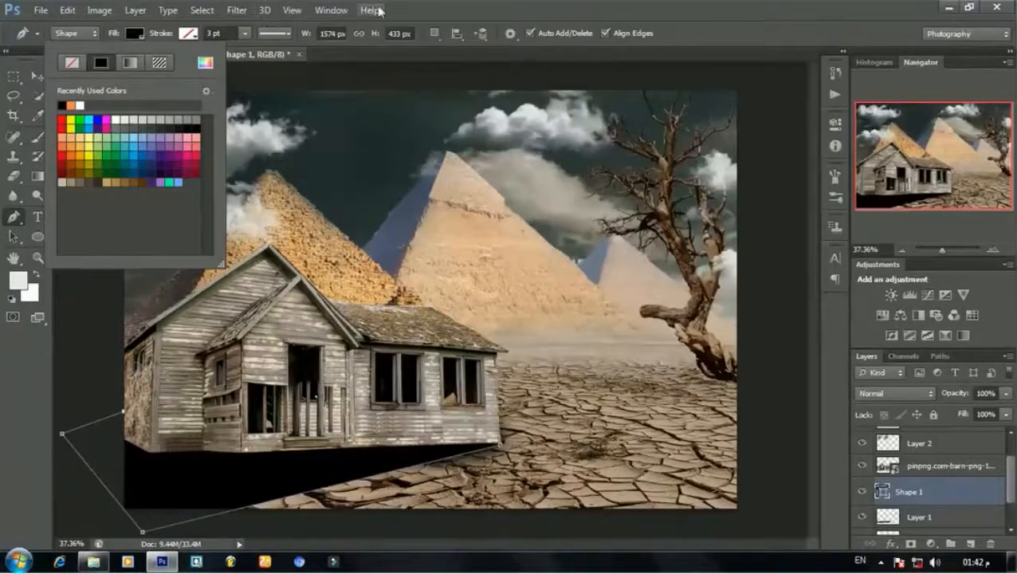
pyautogui.press('Escape')
pyautogui.click(237, 9)
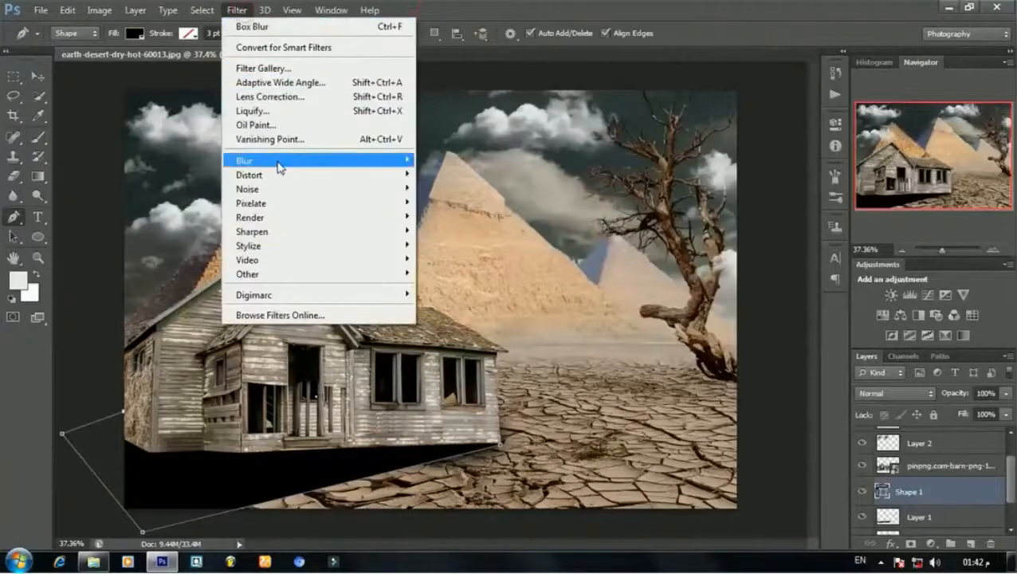
pyautogui.moveTo(287, 165)
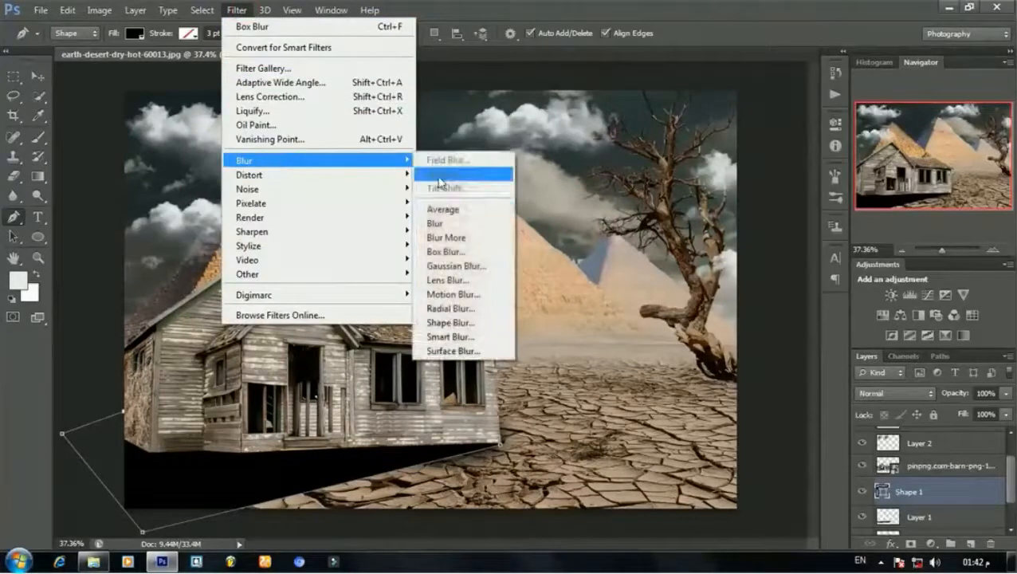
pyautogui.click(450, 297)
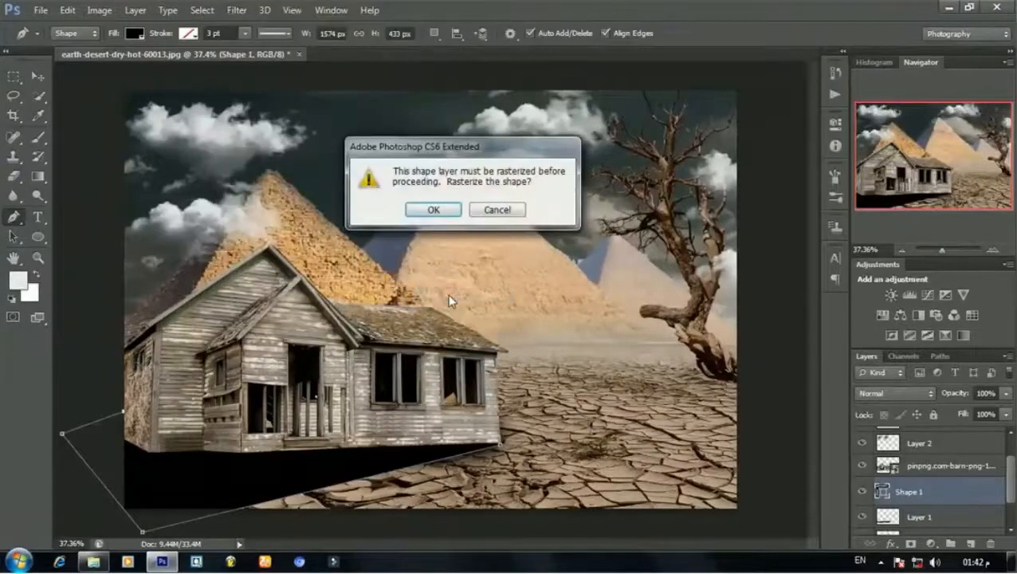
pyautogui.click(433, 209)
pyautogui.moveTo(445, 350)
pyautogui.mouseDown()
pyautogui.moveTo(424, 355)
pyautogui.moveTo(492, 359)
pyautogui.moveTo(459, 356)
pyautogui.mouseUp()
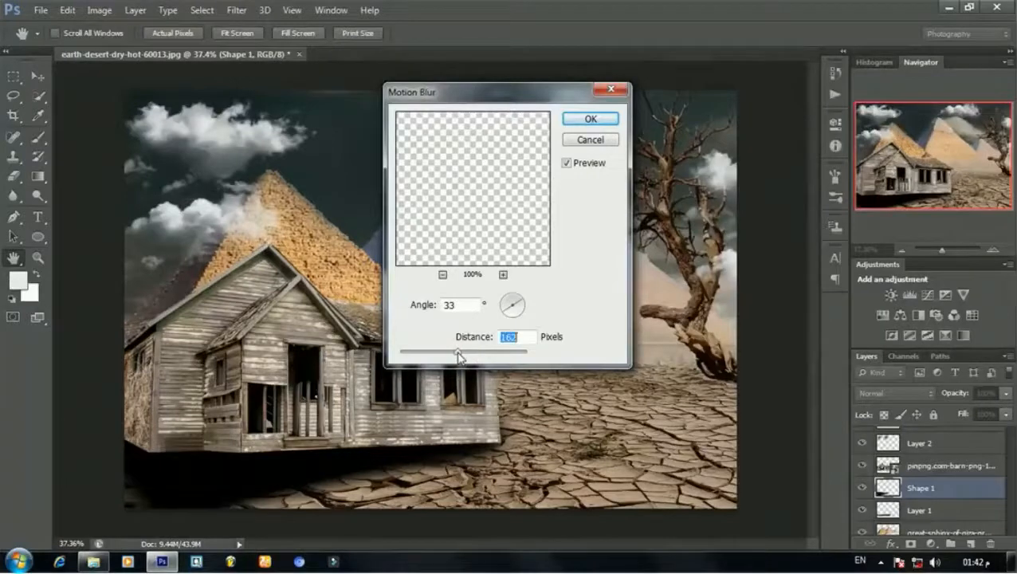
pyautogui.click(591, 140)
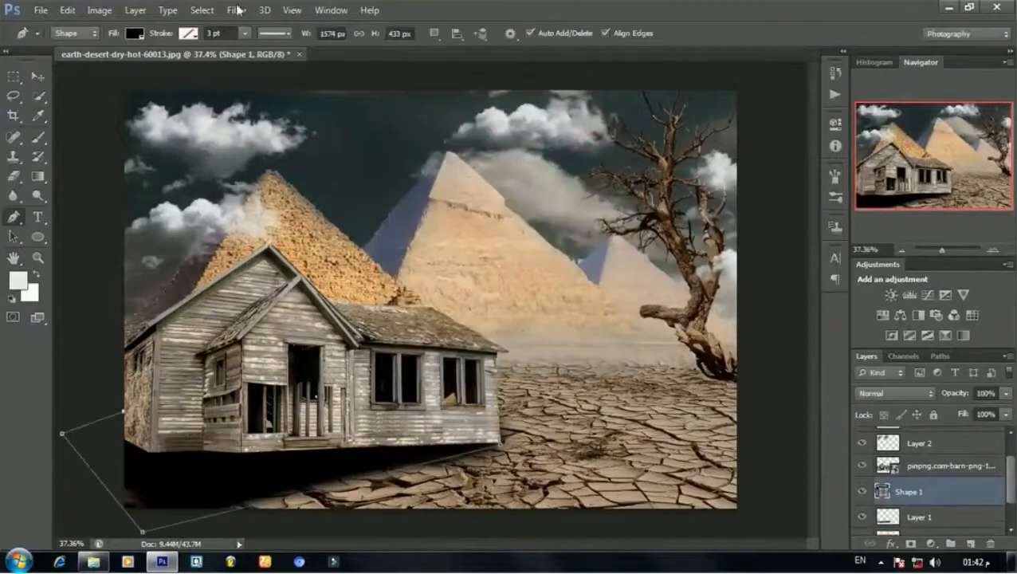
# Step: Rasterize the black shape and soften it into a ground shadow with a Box Blur
pyautogui.click(237, 10)
pyautogui.moveTo(271, 161)
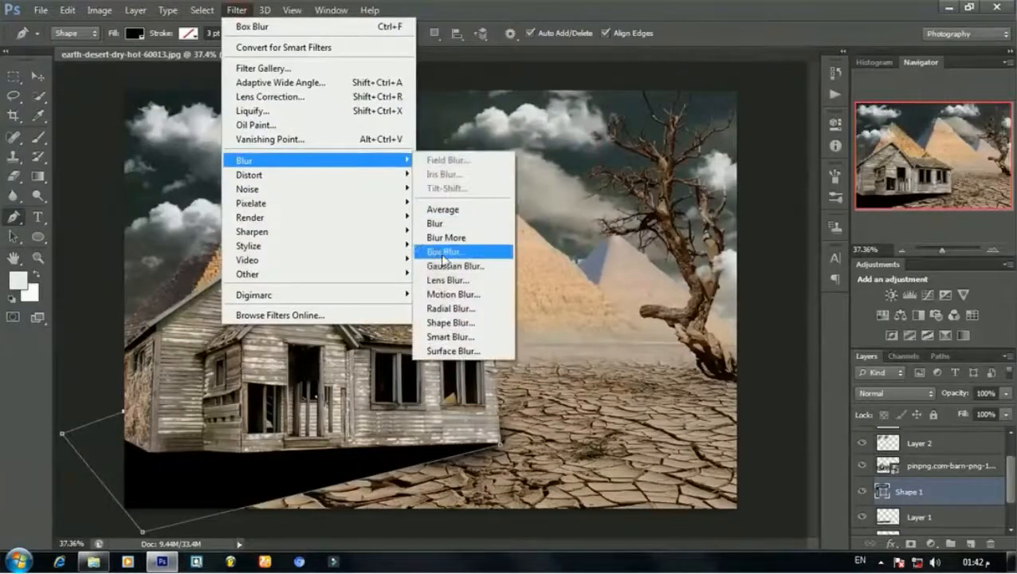
pyautogui.click(478, 249)
pyautogui.click(432, 209)
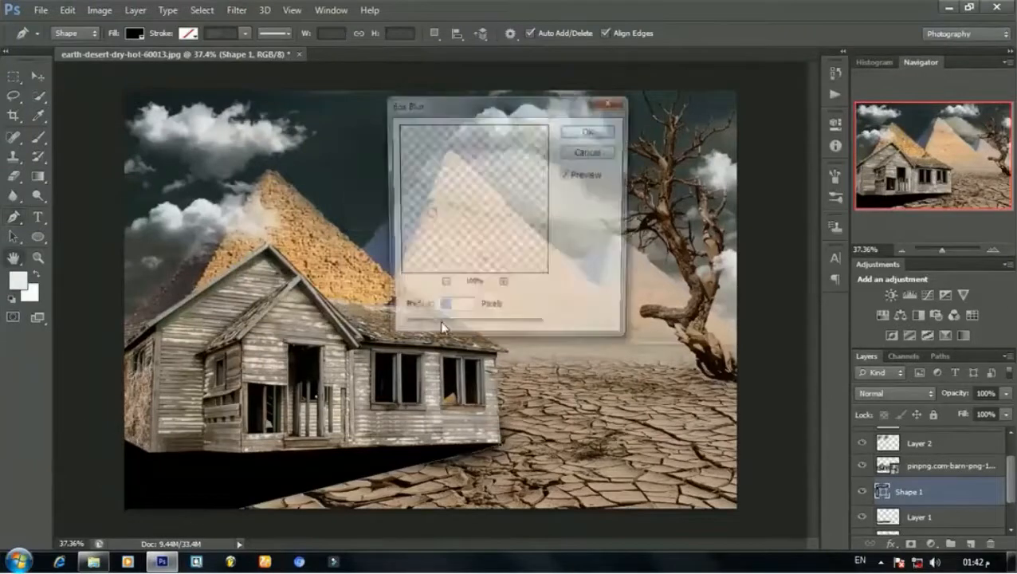
pyautogui.moveTo(433, 331); pyautogui.dragTo(454, 333)
pyautogui.press('Return')
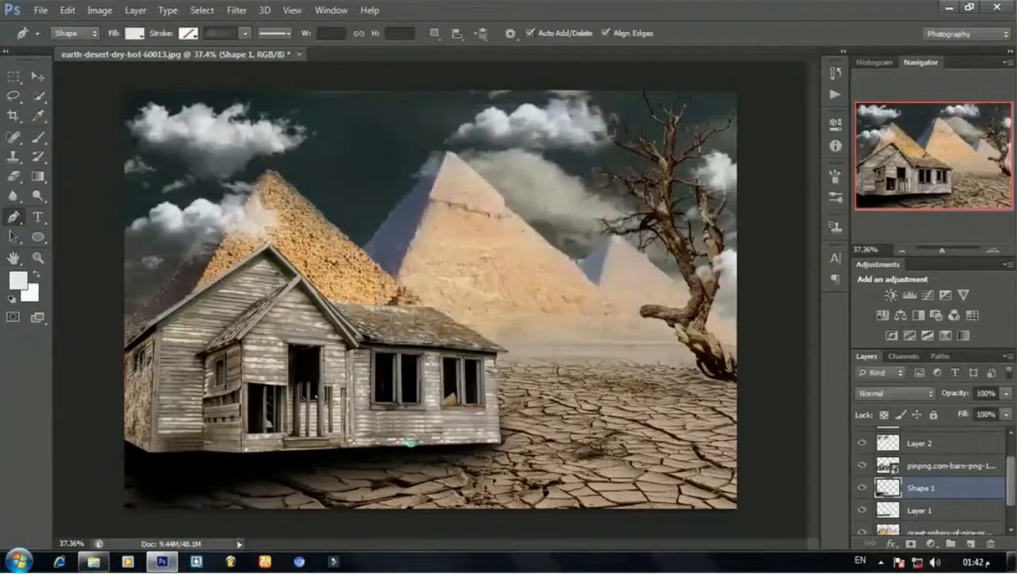
# Step: Warp the Shape 1 shadow, pulling its lower-left corner outward and downward beyond the canvas edge
pyautogui.scroll(-1, 318, 481)
pyautogui.scroll(1, 279, 509)
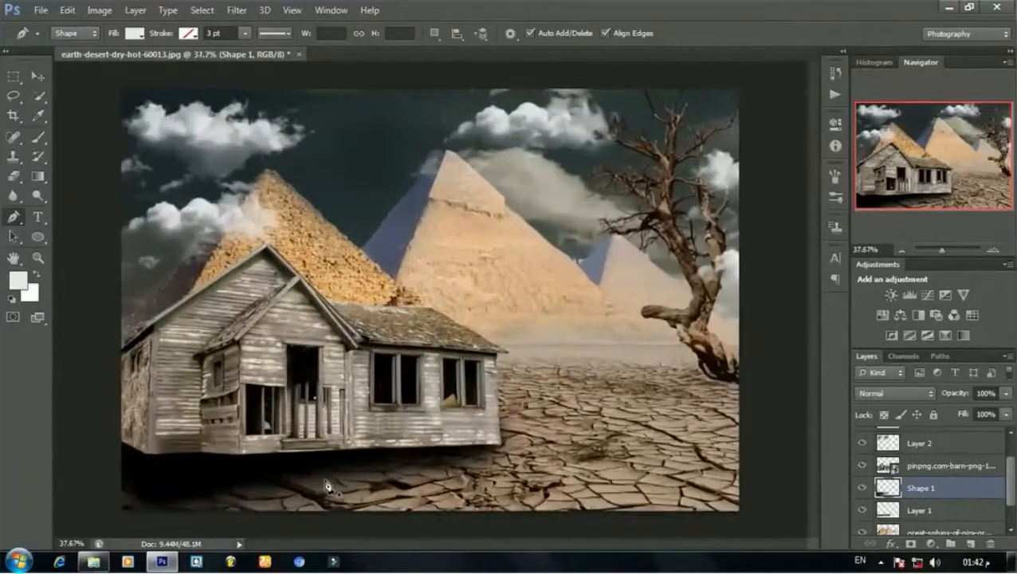
pyautogui.hotkey('ctrl', 't')
pyautogui.hotkey('ctrl', '-')
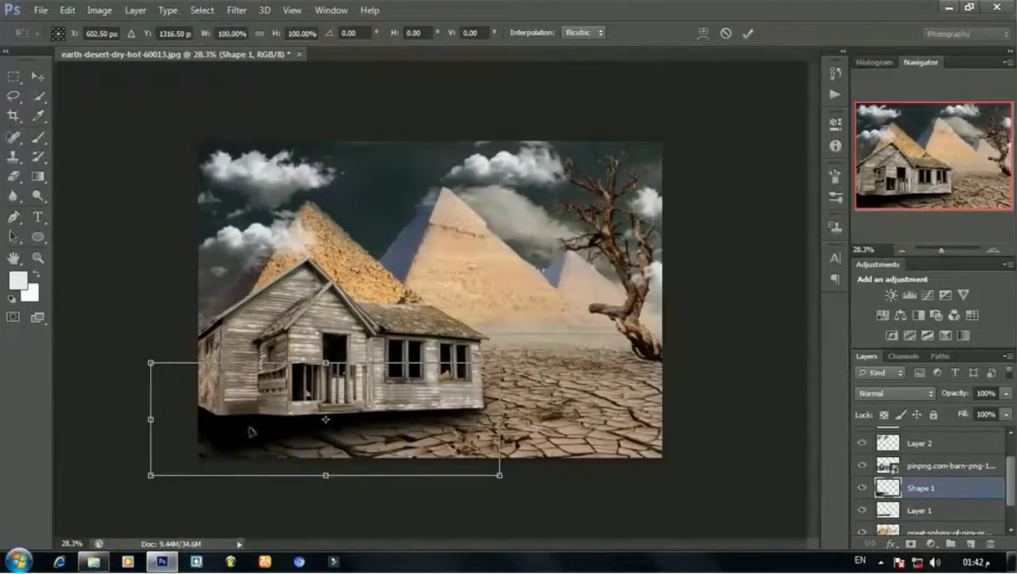
pyautogui.rightClick(251, 428)
pyautogui.click(291, 287)
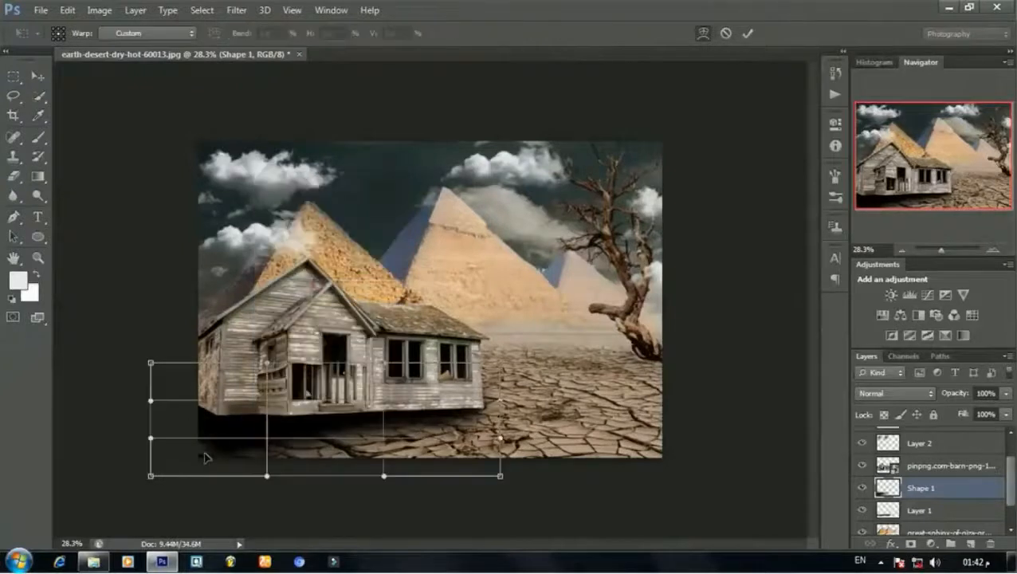
pyautogui.moveTo(151, 475); pyautogui.dragTo(108, 481)
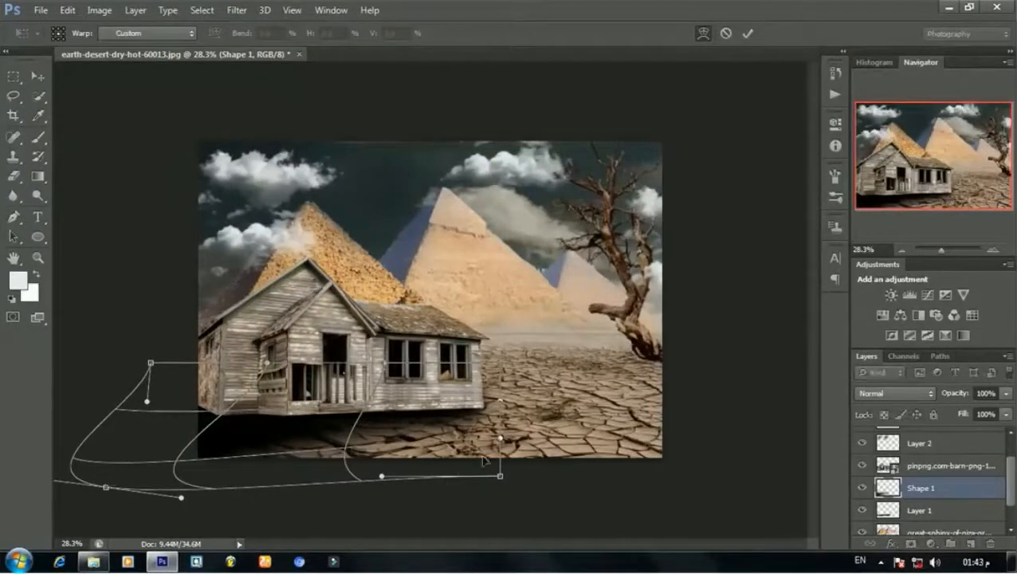
pyautogui.click(488, 444)
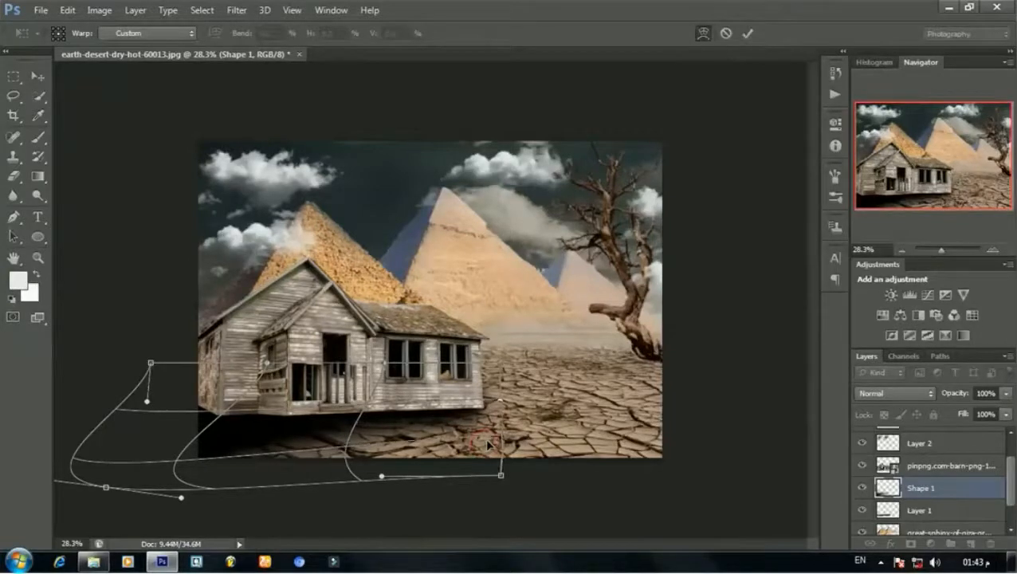
pyautogui.press('Return')
pyautogui.press('p')
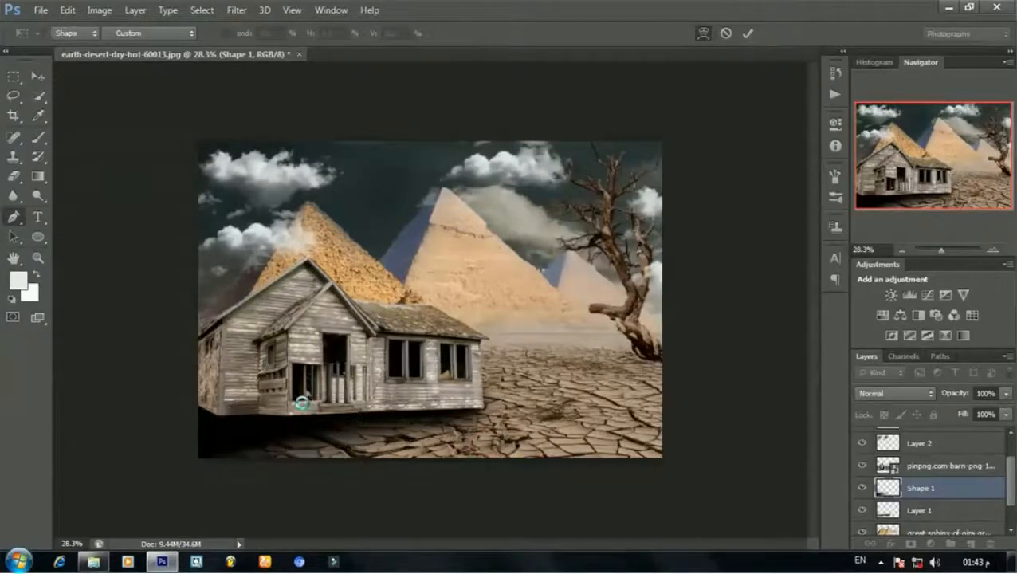
pyautogui.hotkey('ctrl', '+')
pyautogui.scroll(2, 297, 418)
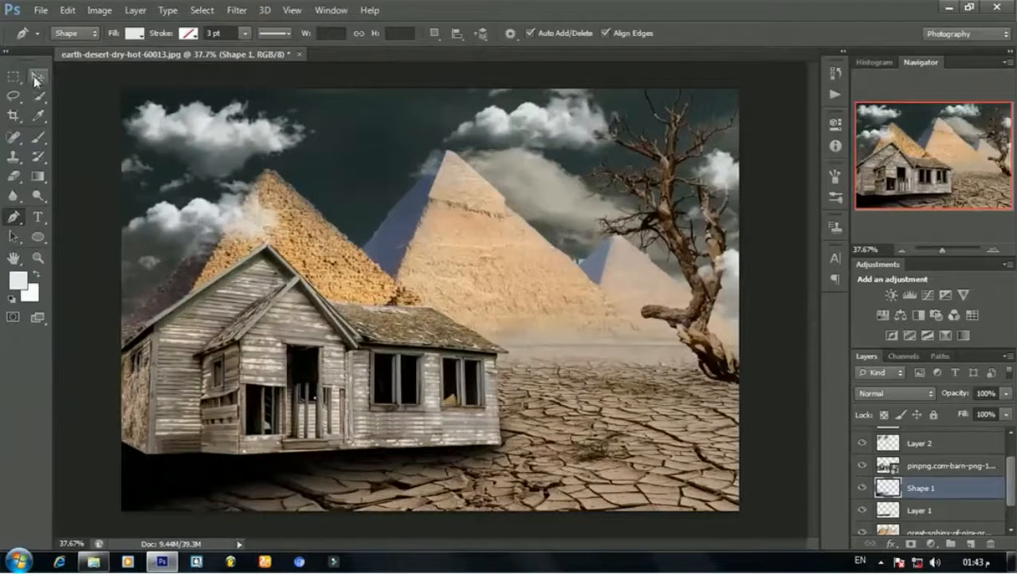
pyautogui.click(1006, 415)
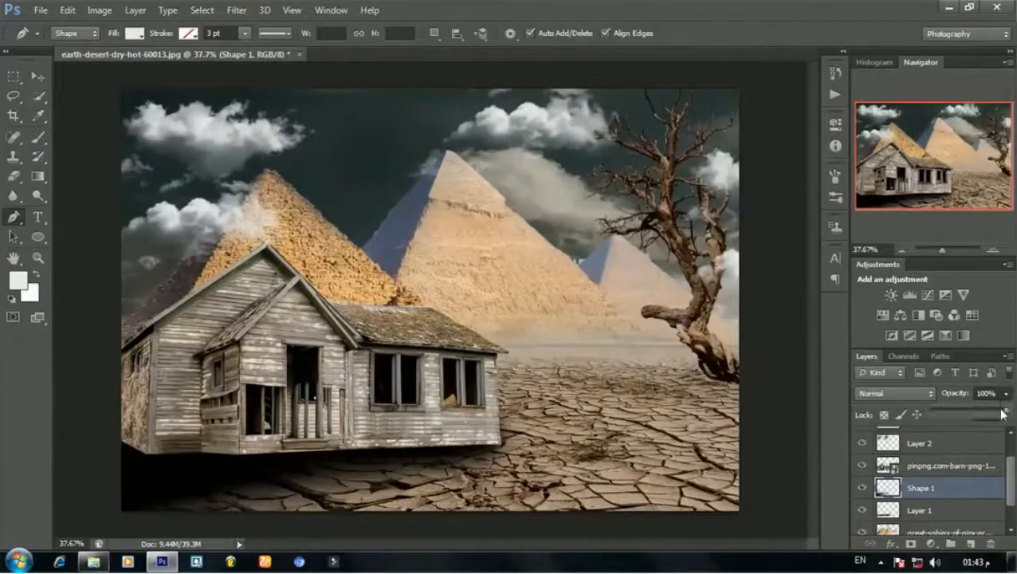
pyautogui.moveTo(1009, 414)
pyautogui.mouseDown()
pyautogui.moveTo(967, 413)
pyautogui.moveTo(1006, 413)
pyautogui.mouseUp()
pyautogui.scroll(1, 860, 376)
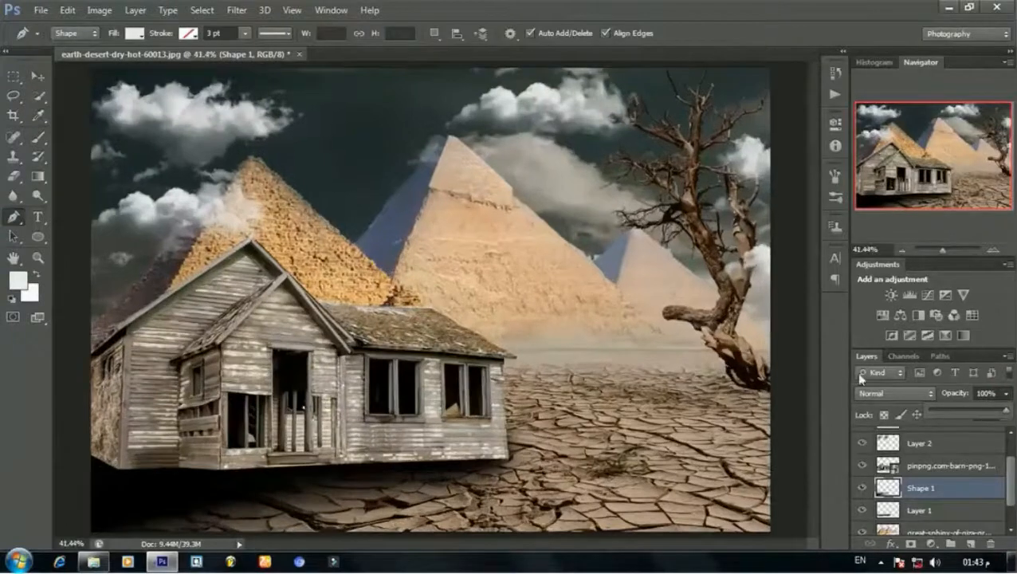
pyautogui.scroll(3, 856, 372)
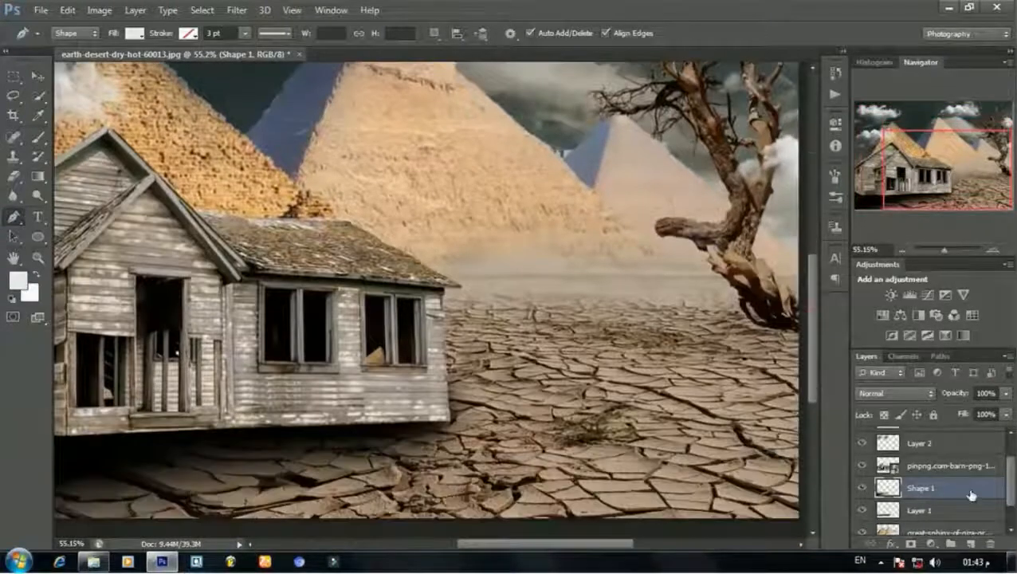
# Step: Rasterize the house's smart object layer so that it can be edited with the Eraser tool
pyautogui.click(948, 466)
pyautogui.scroll(-1, 389, 400)
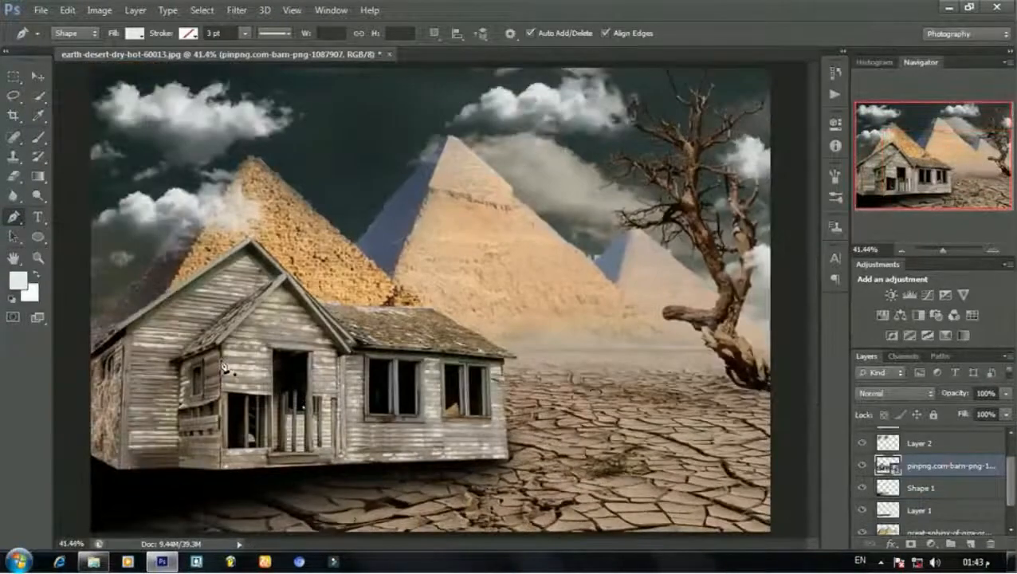
pyautogui.press('e')
pyautogui.click(351, 391)
pyautogui.click(451, 220)
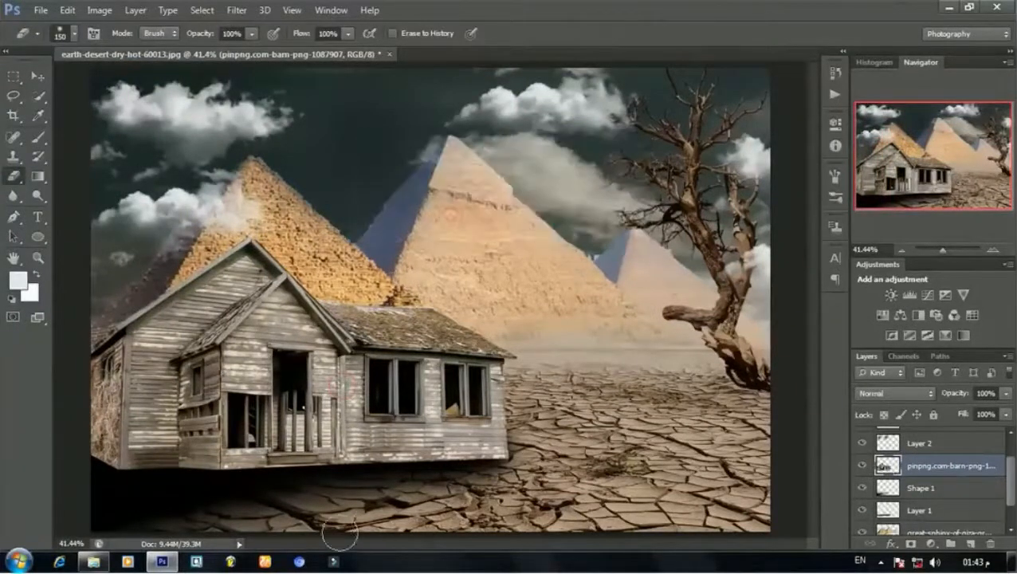
# Step: Enlarge the eraser to 400 px and softly erase along the house's bottom edge to blend it into the ground shadow
pyautogui.press(']')
pyautogui.press(']')
pyautogui.press(']')
pyautogui.press(']')
pyautogui.press(']')
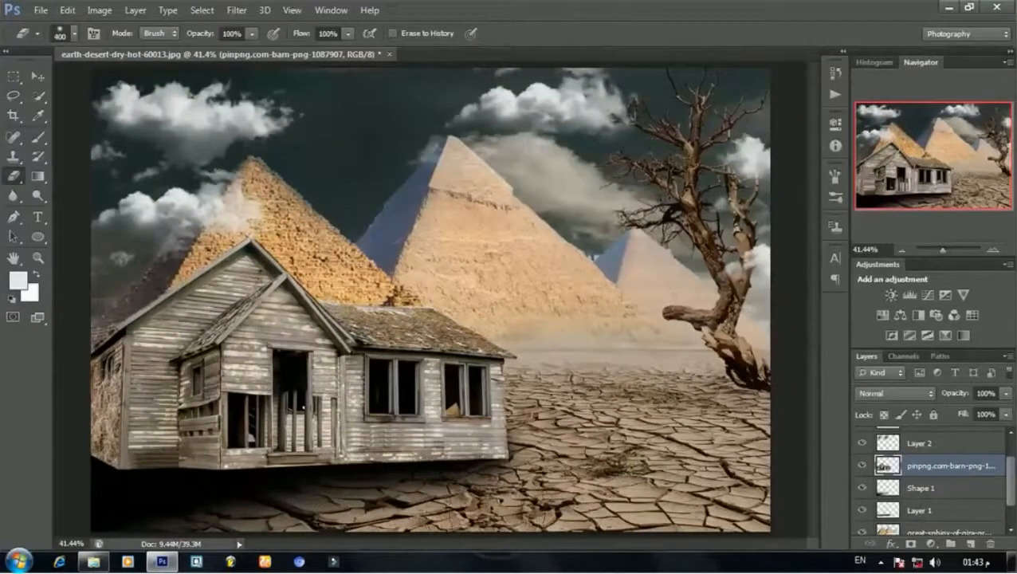
pyautogui.moveTo(471, 450)
pyautogui.mouseDown()
pyautogui.moveTo(139, 466)
pyautogui.moveTo(124, 506)
pyautogui.moveTo(112, 490)
pyautogui.moveTo(119, 498)
pyautogui.moveTo(116, 483)
pyautogui.moveTo(122, 517)
pyautogui.moveTo(426, 519)
pyautogui.moveTo(589, 494)
pyautogui.moveTo(494, 478)
pyautogui.moveTo(409, 494)
pyautogui.mouseUp()
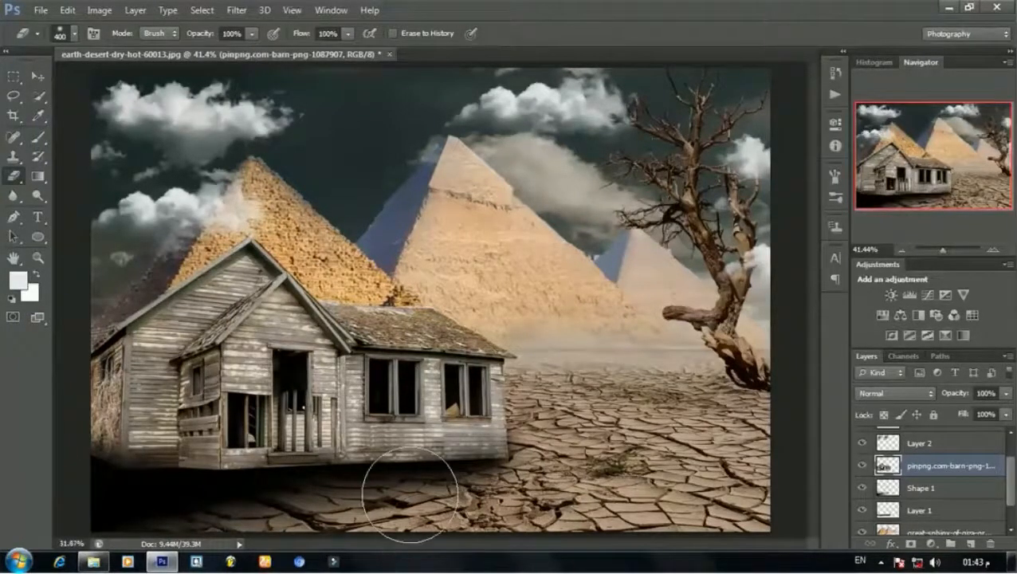
pyautogui.scroll(-3, 410, 478)
pyautogui.scroll(2, 335, 435)
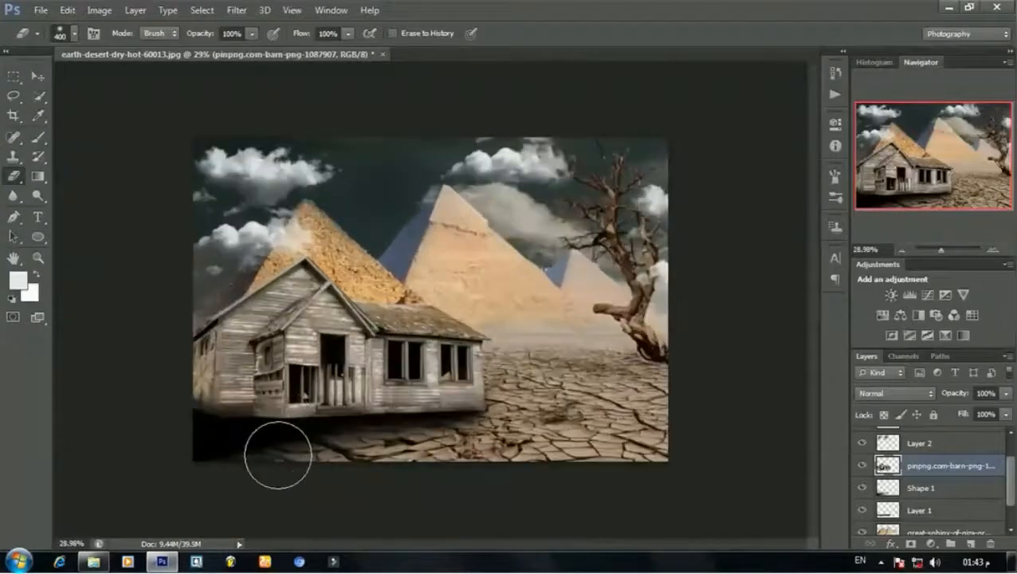
pyautogui.moveTo(278, 454)
pyautogui.mouseDown()
pyautogui.moveTo(268, 454)
pyautogui.moveTo(390, 461)
pyautogui.moveTo(315, 460)
pyautogui.moveTo(367, 457)
pyautogui.mouseUp()
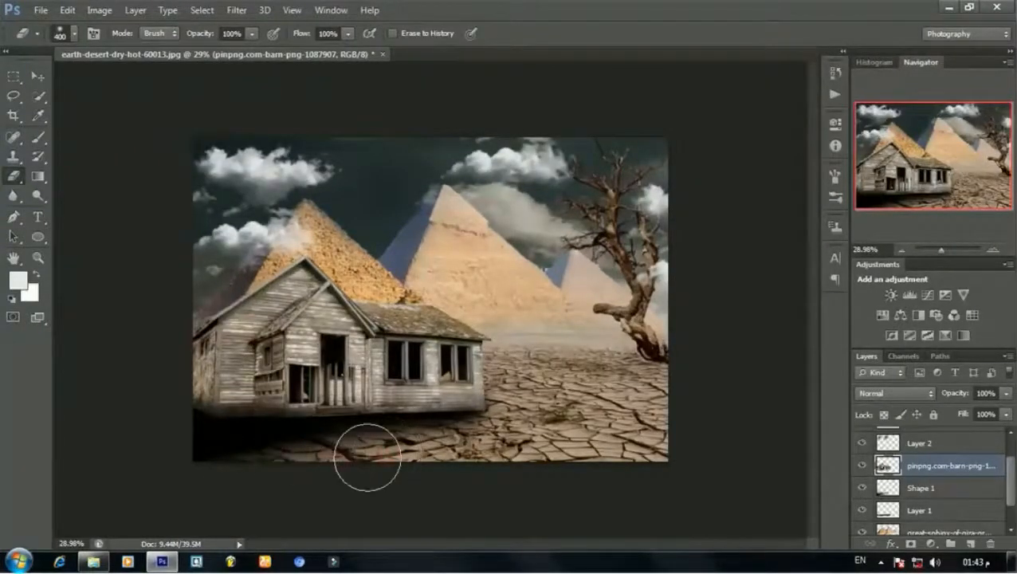
pyautogui.scroll(-1, 509, 465)
pyautogui.scroll(1, 432, 407)
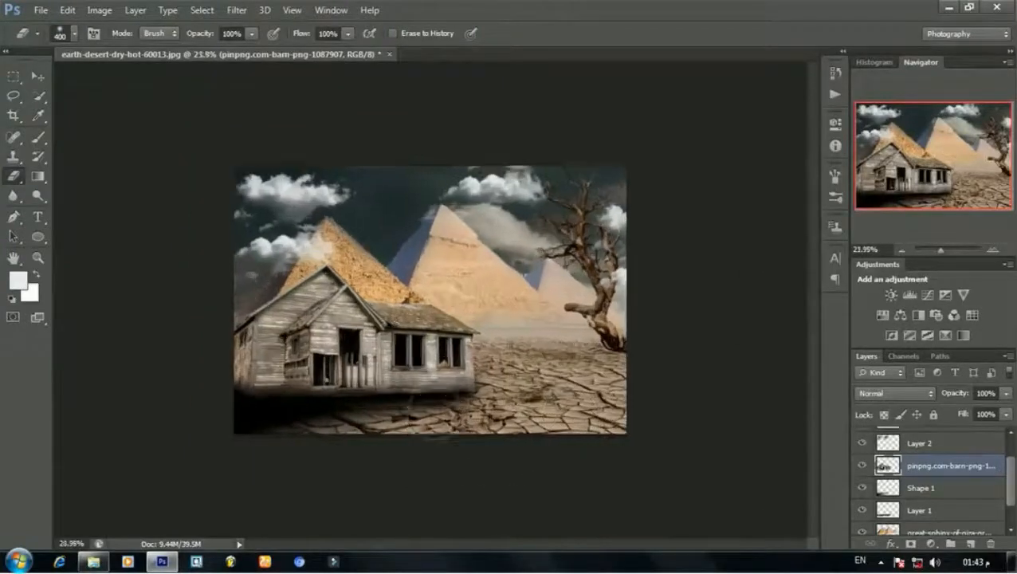
pyautogui.scroll(1, 438, 438)
pyautogui.moveTo(438, 438)
pyautogui.mouseDown()
pyautogui.moveTo(277, 447)
pyautogui.moveTo(307, 462)
pyautogui.moveTo(345, 448)
pyautogui.moveTo(546, 449)
pyautogui.moveTo(251, 468)
pyautogui.moveTo(180, 444)
pyautogui.mouseUp()
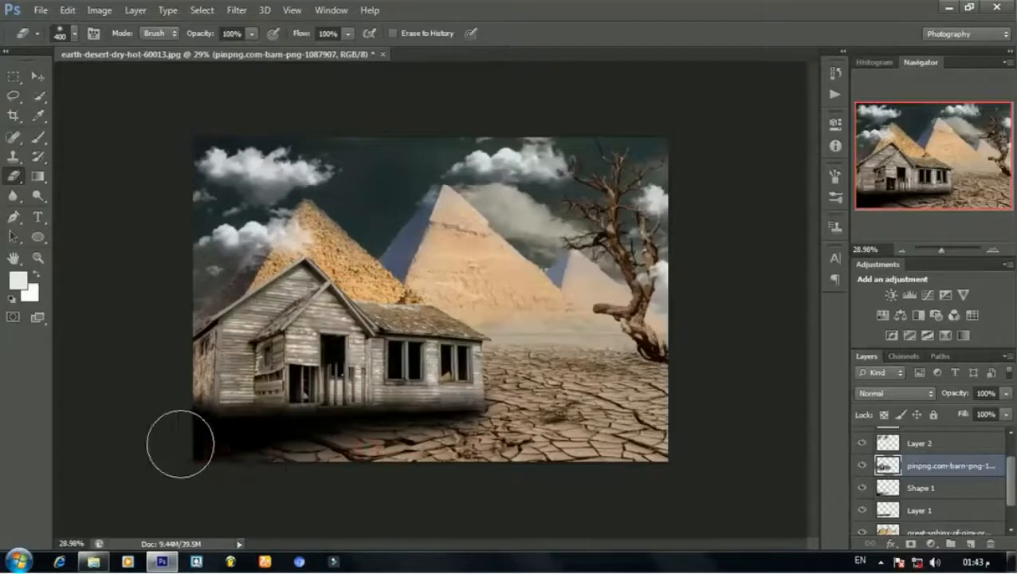
pyautogui.scroll(-1, 282, 488)
pyautogui.scroll(2, 282, 488)
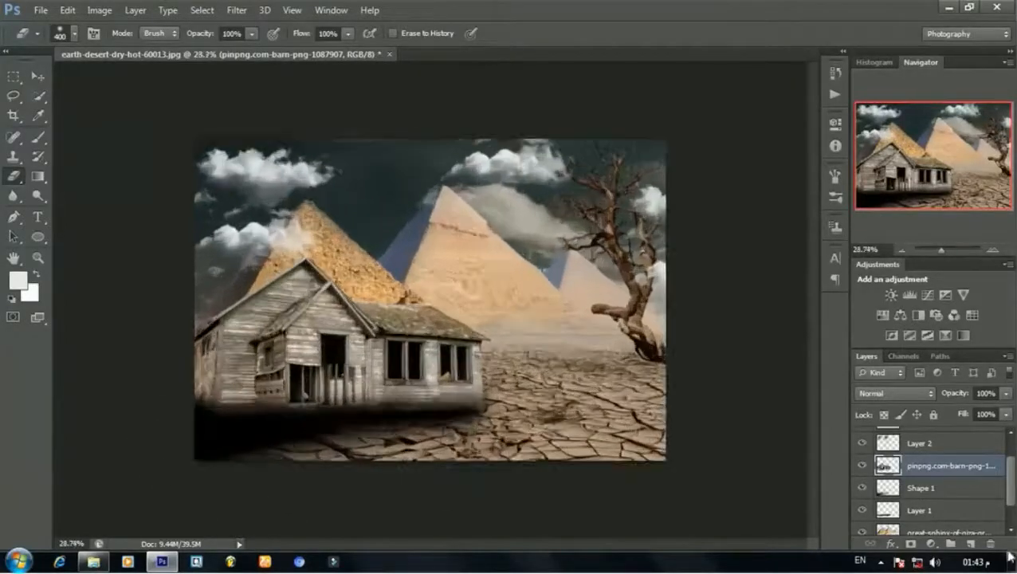
# Step: Show Group 1 again to reapply the night grading, and switch to the Move tool
pyautogui.scroll(2, 924, 486)
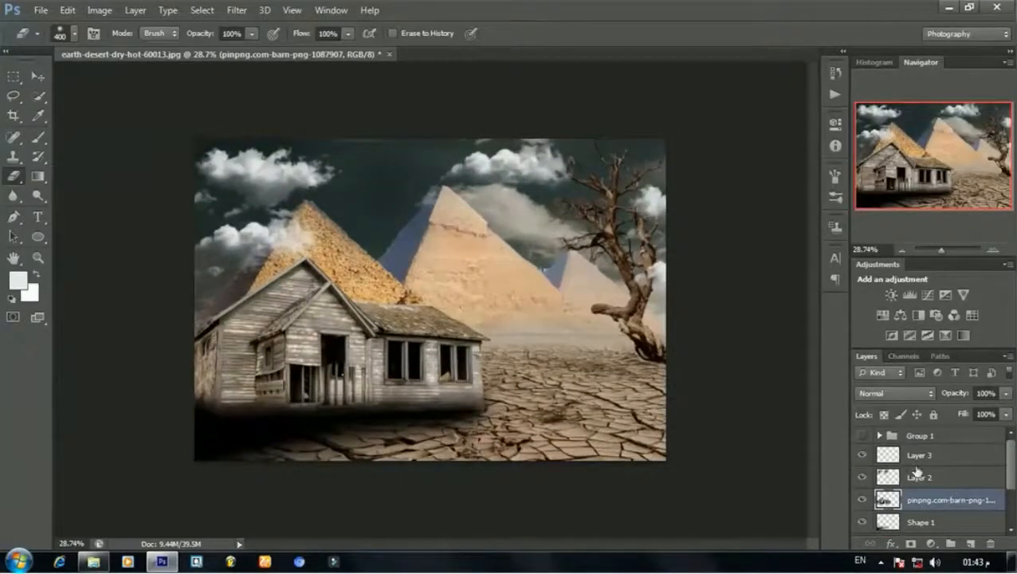
pyautogui.click(863, 437)
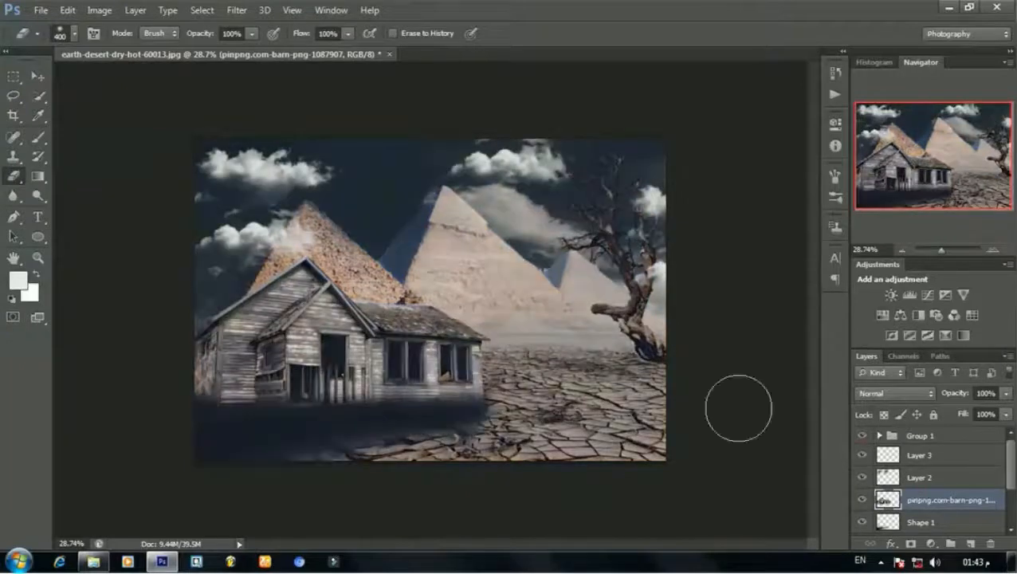
pyautogui.click(38, 77)
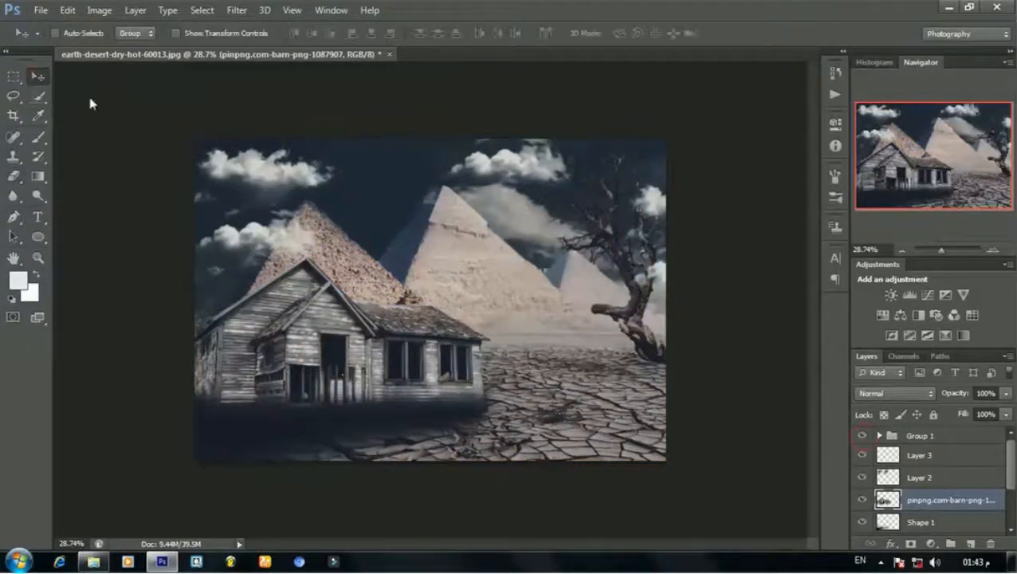
# Step: Examine the graded composite up close and as a whole, checking how the house blends into its shadow
pyautogui.scroll(-6, 470, 279)
pyautogui.scroll(5, 466, 283)
pyautogui.scroll(1, 466, 285)
pyautogui.scroll(2, 547, 297)
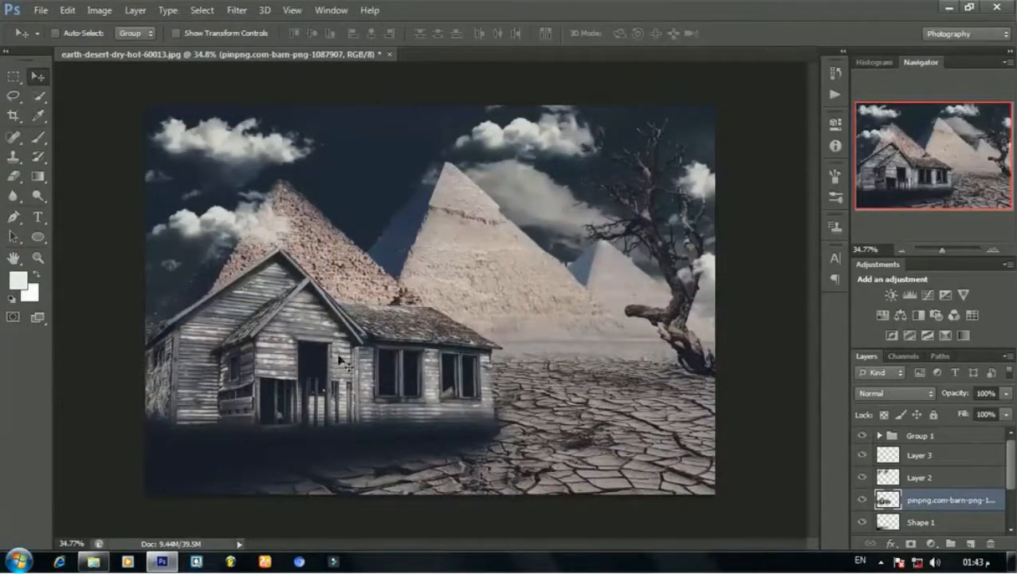
pyautogui.scroll(1, 299, 255)
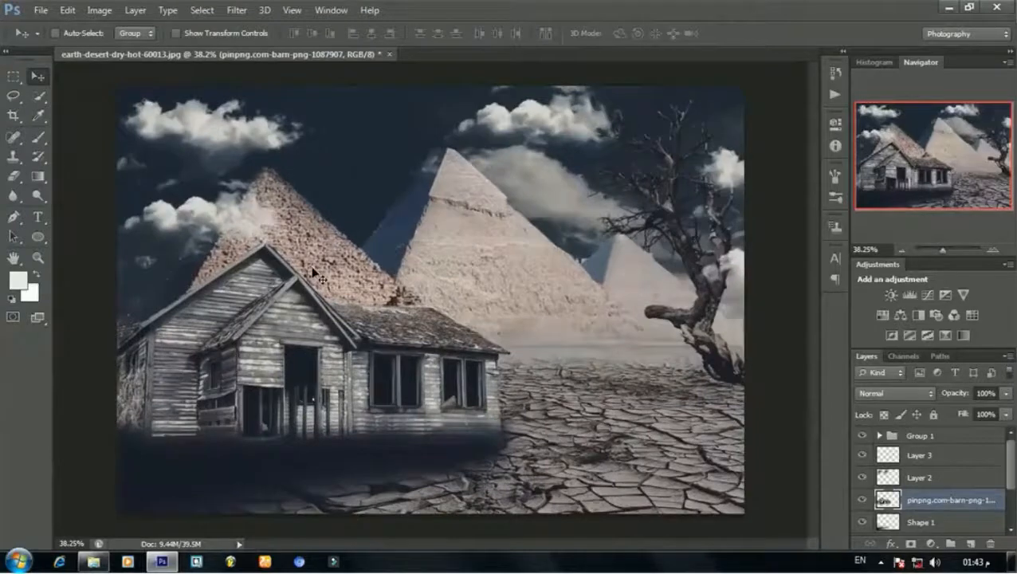
pyautogui.scroll(2, 314, 274)
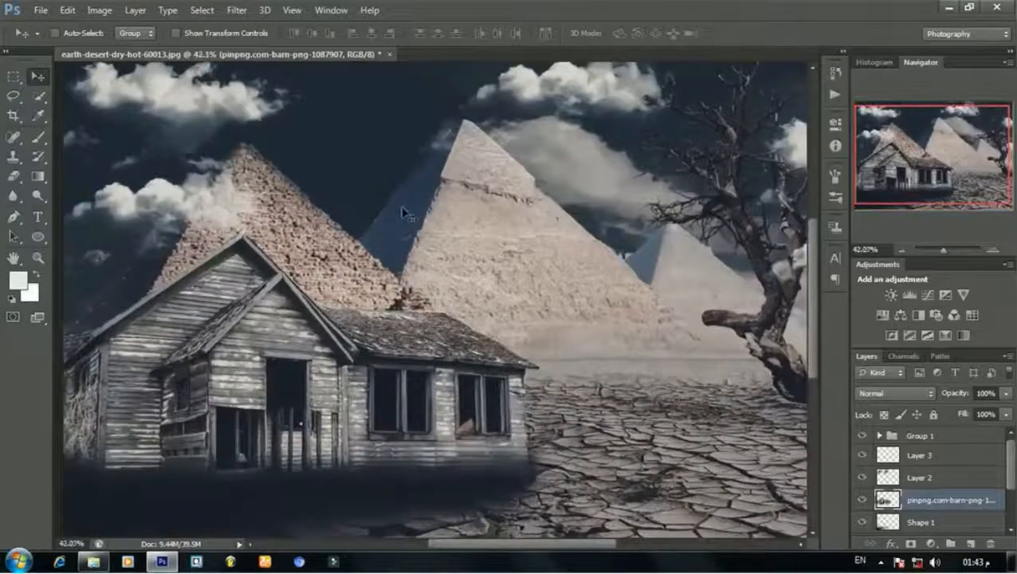
pyautogui.scroll(-10, 401, 206)
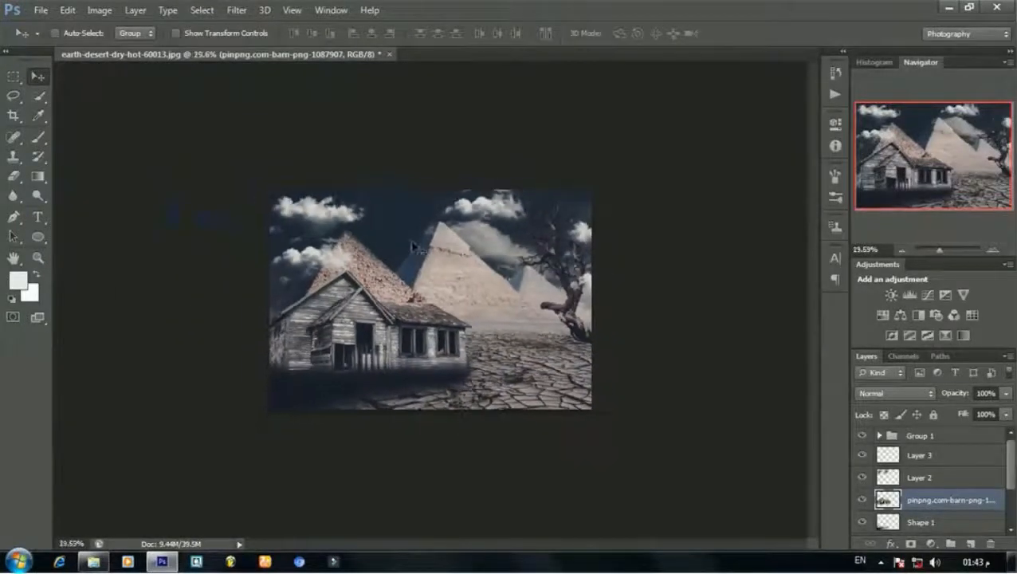
pyautogui.scroll(4, 413, 245)
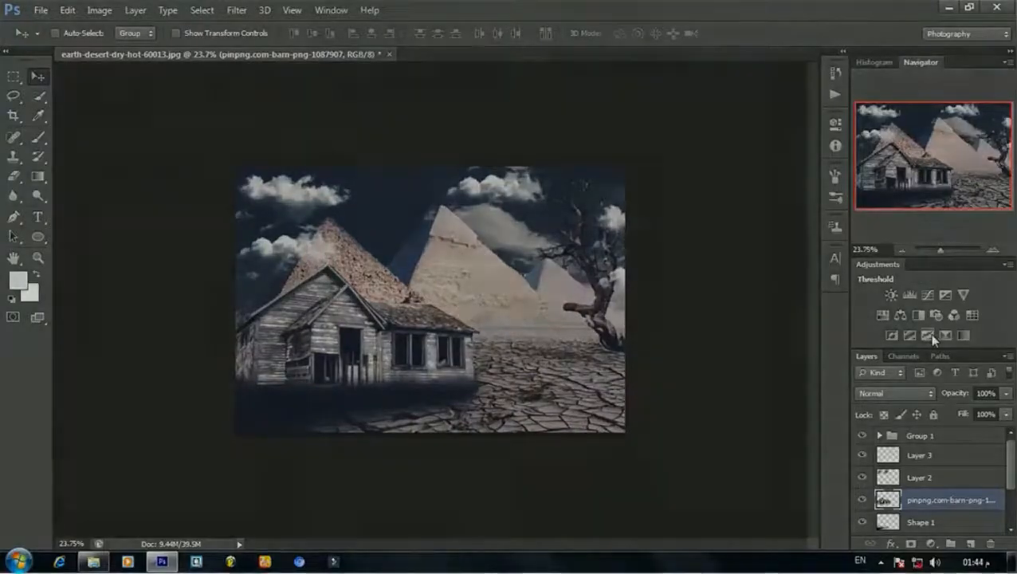